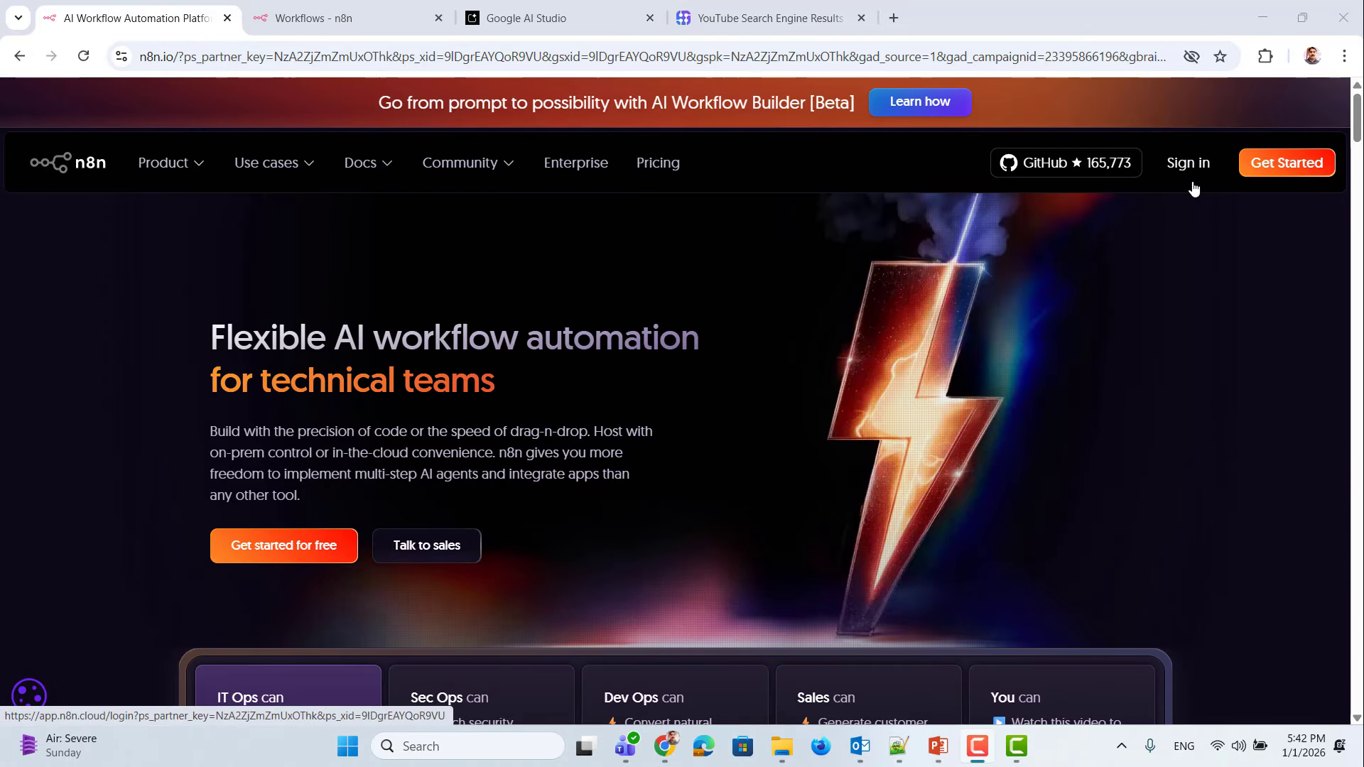
Step: Switch to the n8n workspace and create a new workflow in the personal space
{"action": "left_click", "coordinate": [332, 23]}
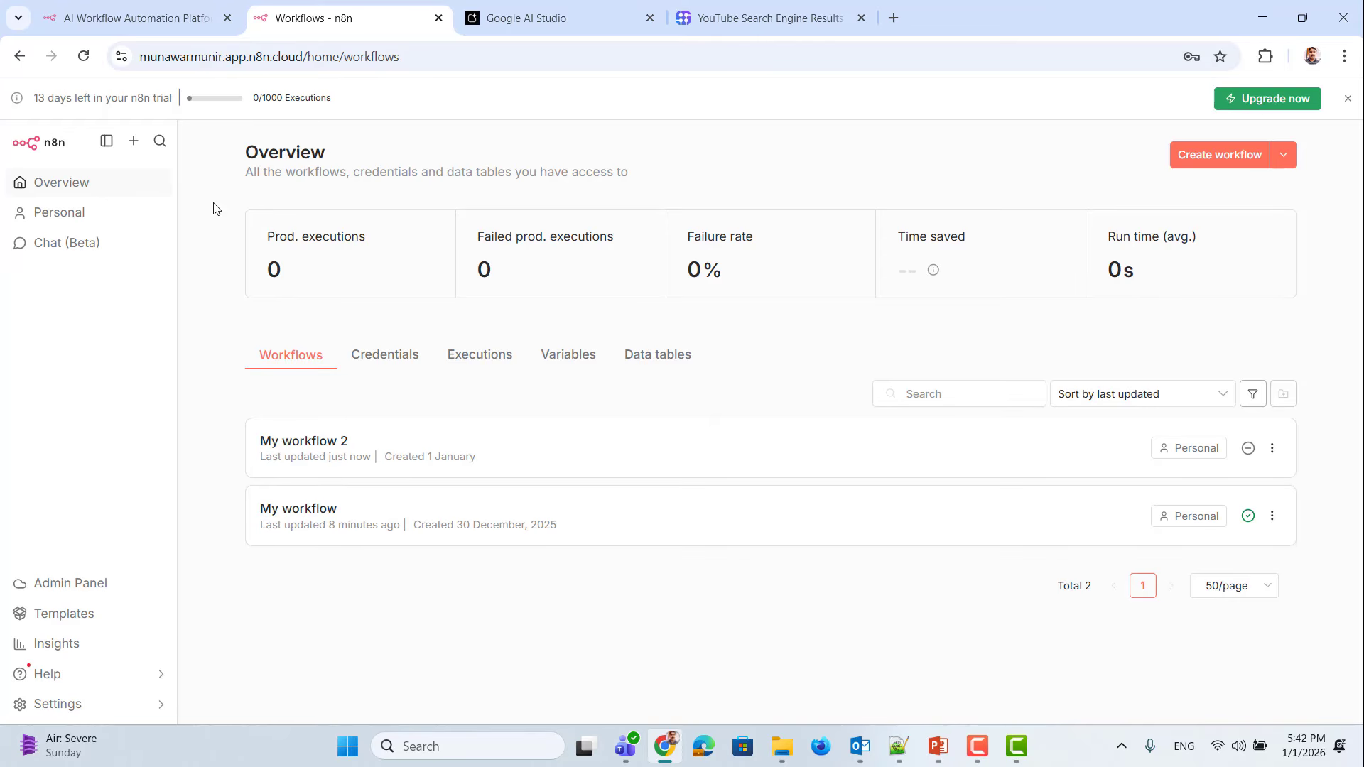
{"action": "left_click", "coordinate": [133, 148]}
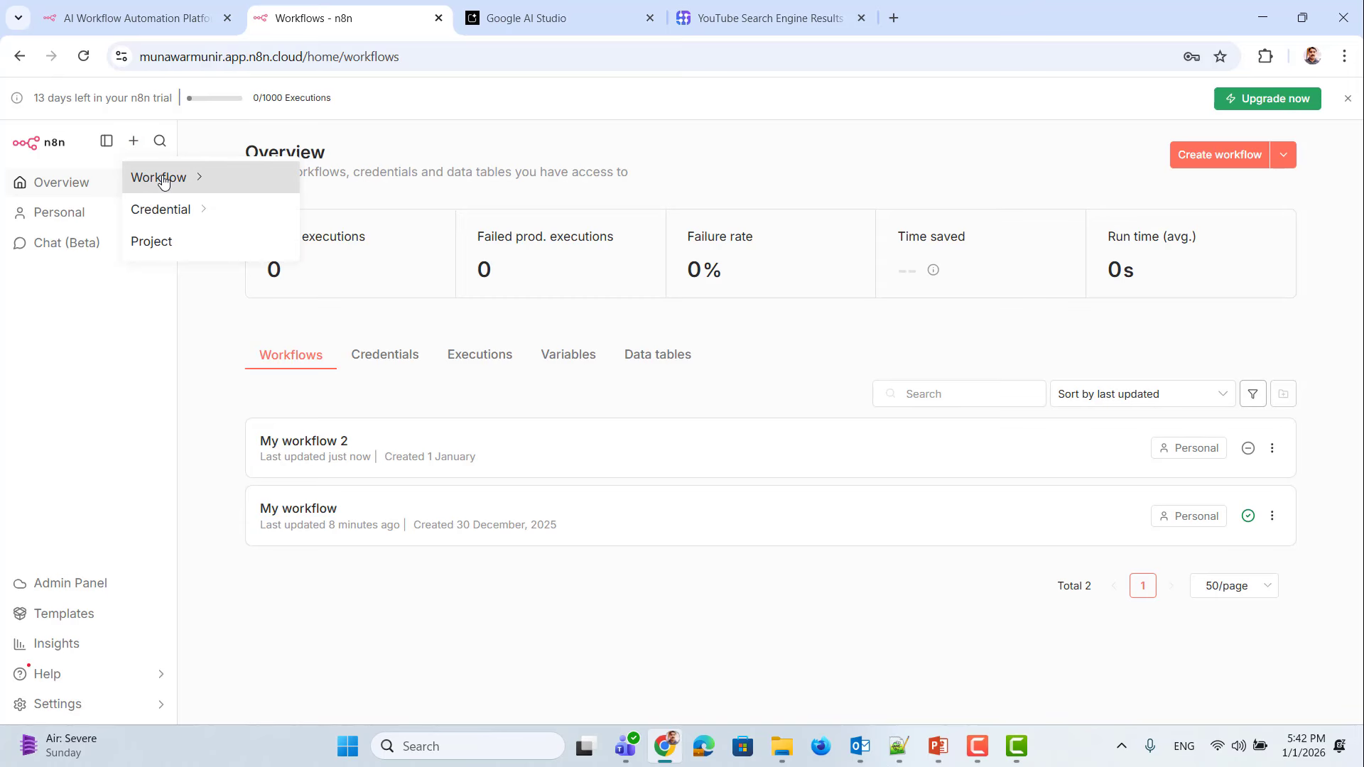
{"action": "mouse_move", "coordinate": [163, 181]}
{"action": "left_click", "coordinate": [355, 212]}
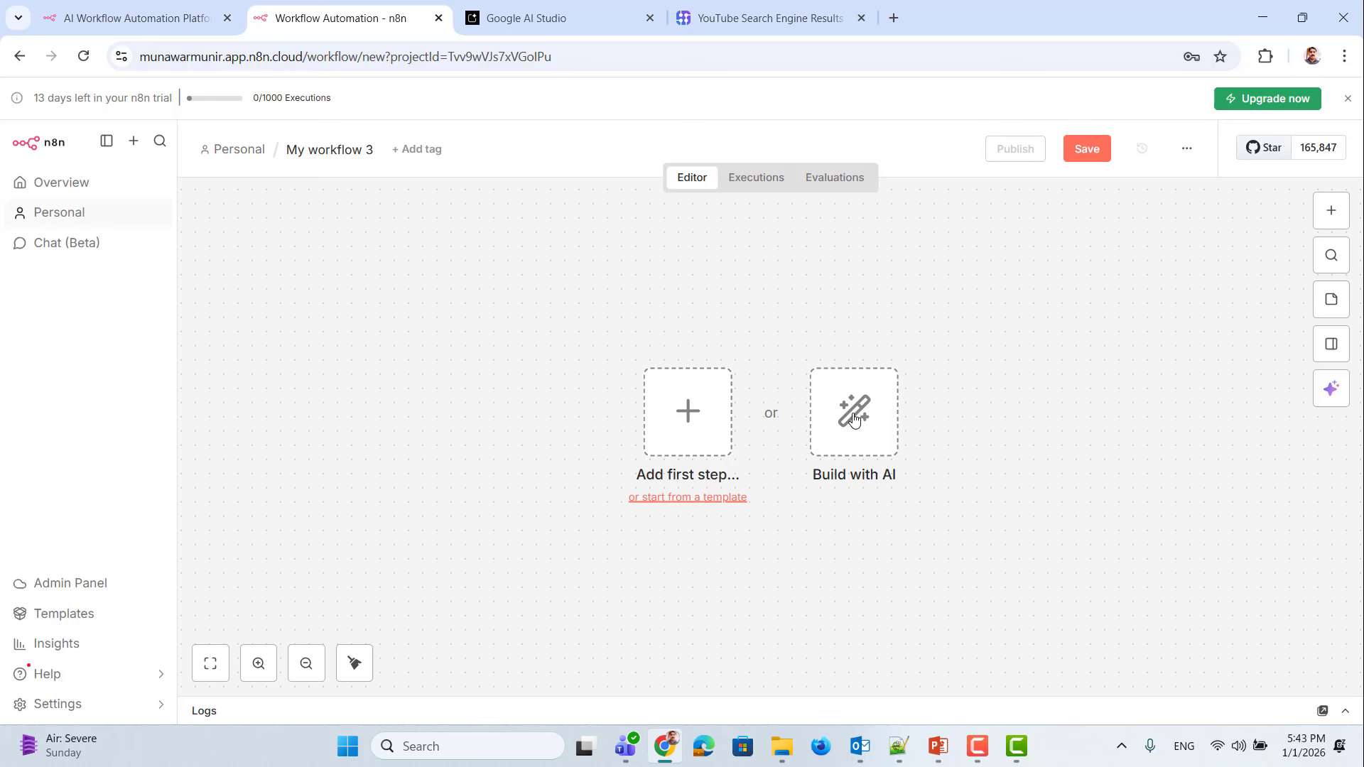
Step: Add a Chat Trigger as the workflow's first step and move it to the upper-left area of the canvas
{"action": "left_click", "coordinate": [688, 419]}
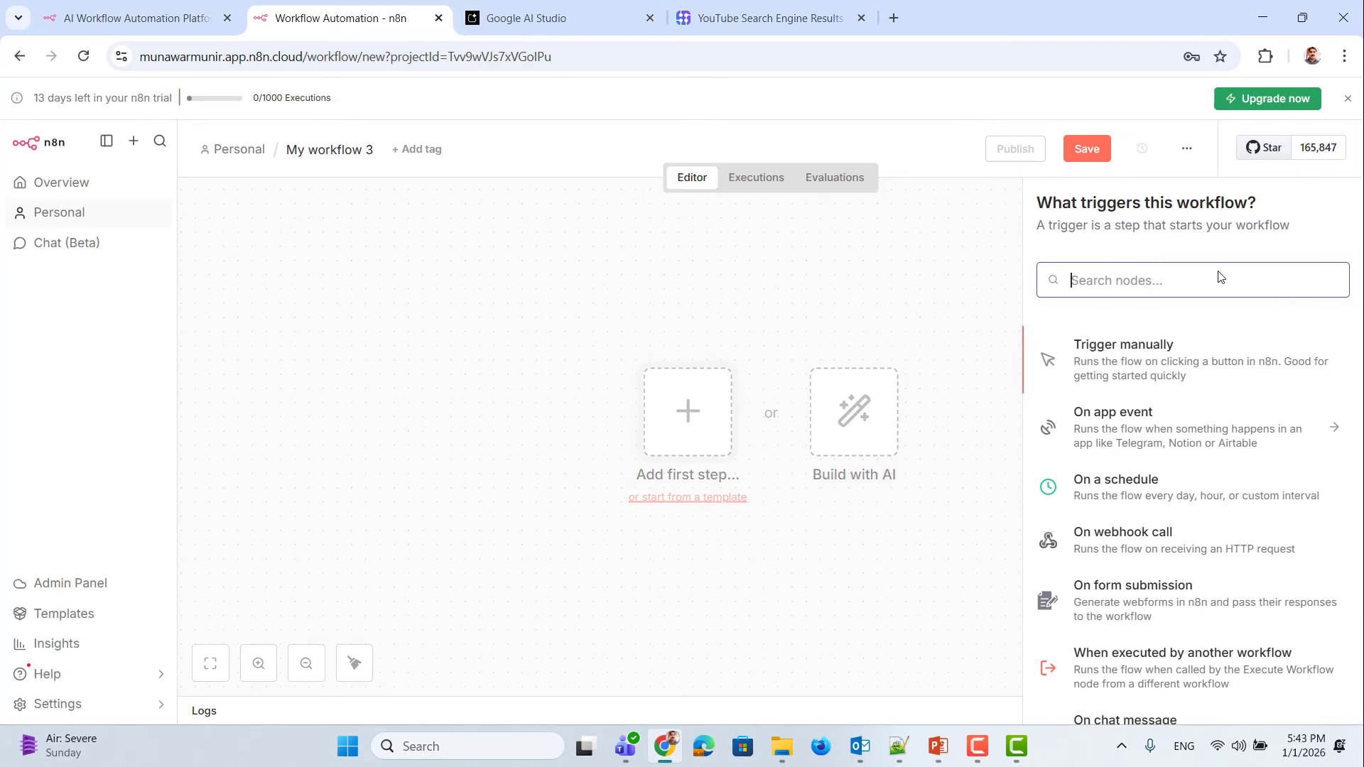
{"action": "type", "text": "cha"}
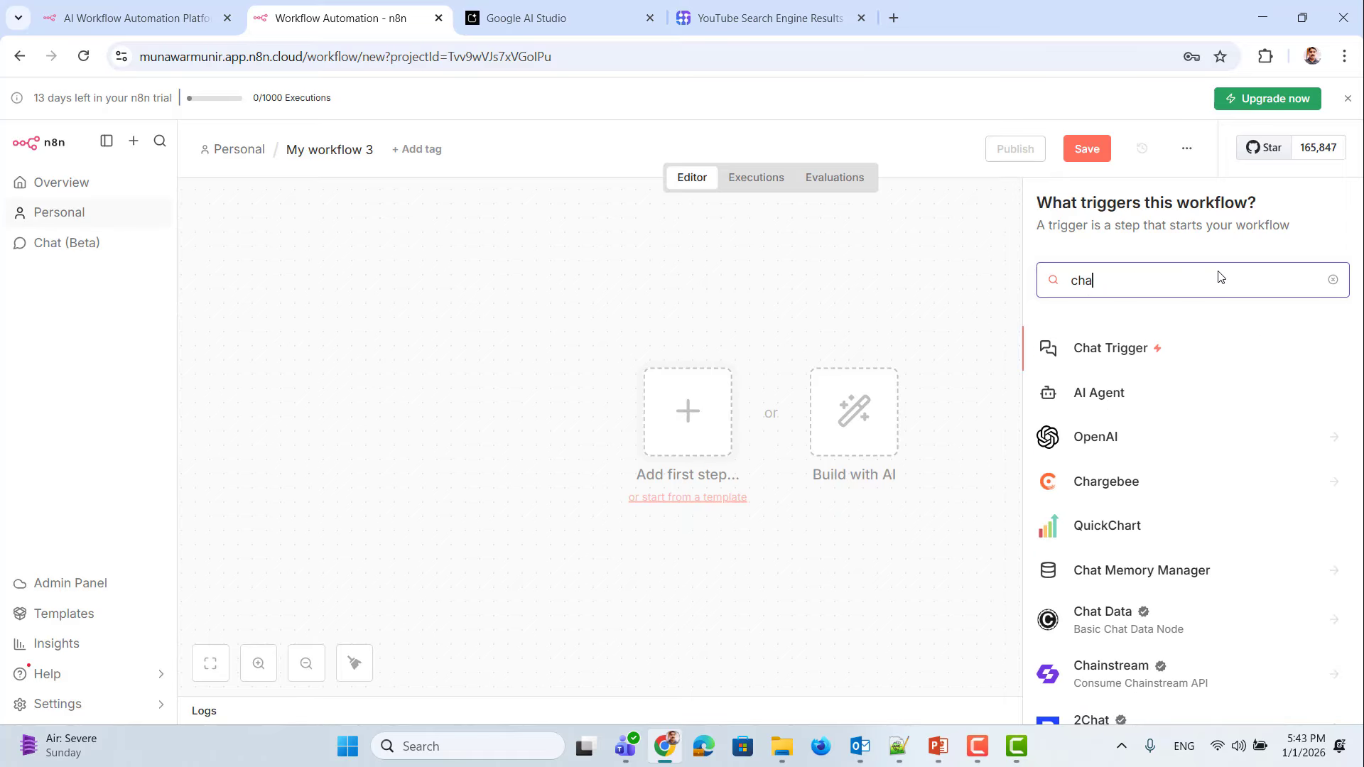
{"action": "left_click", "coordinate": [1107, 351]}
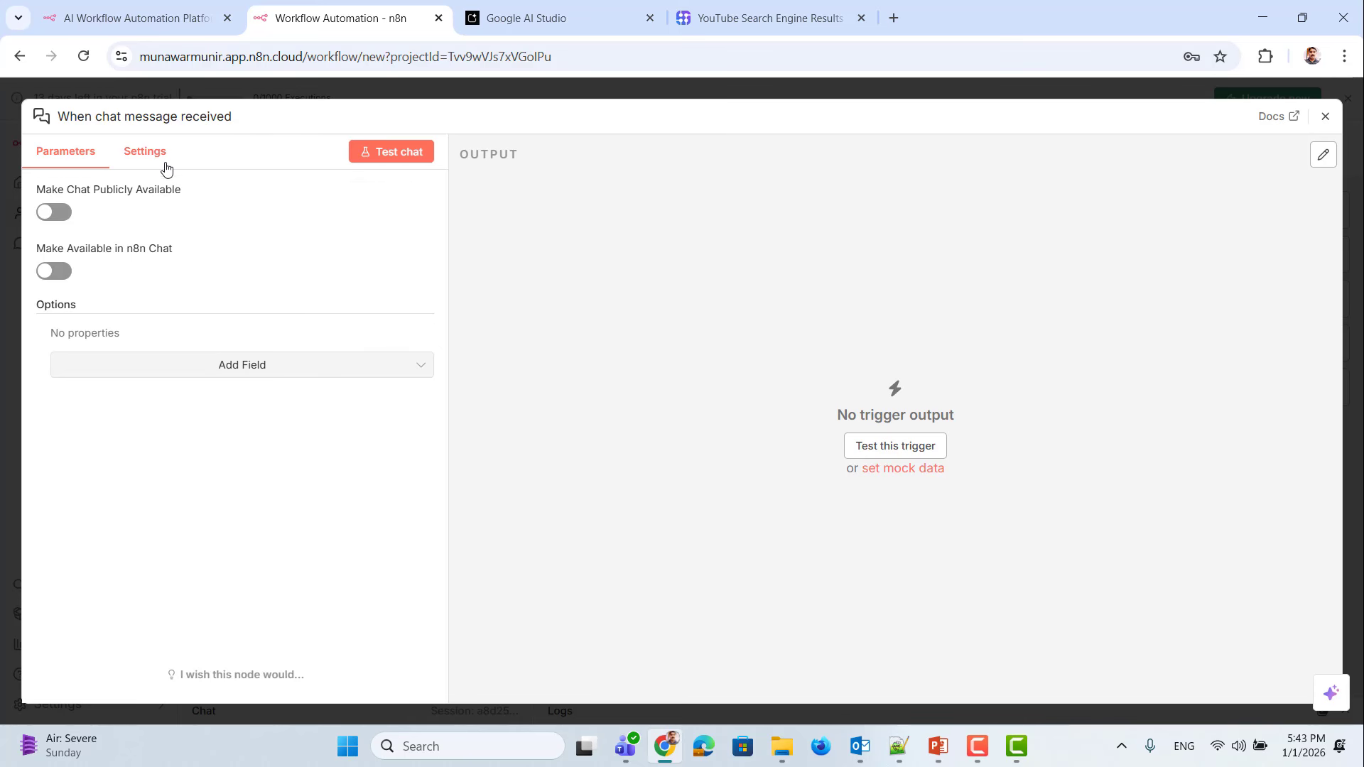
{"action": "left_click", "coordinate": [1324, 120]}
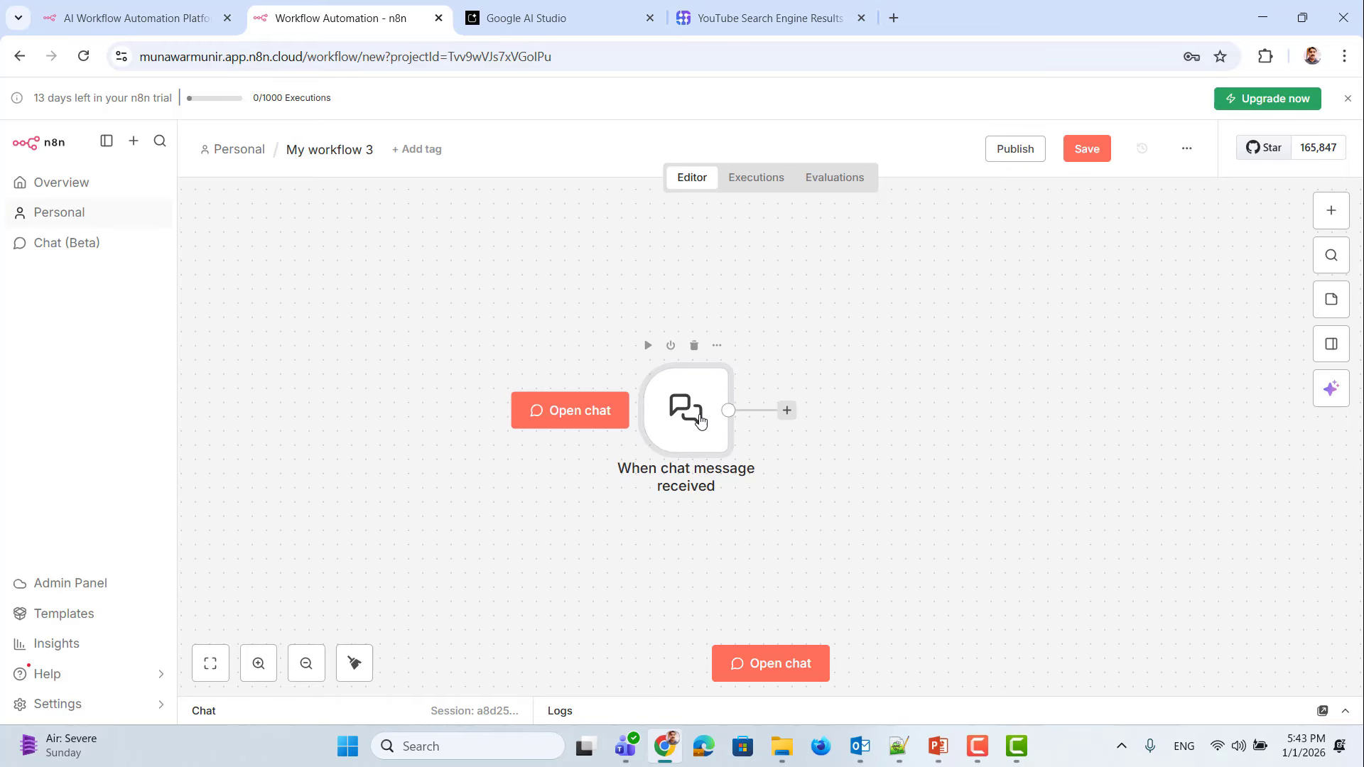
{"action": "left_click_drag", "start_coordinate": [545, 441], "coordinate": [446, 313]}
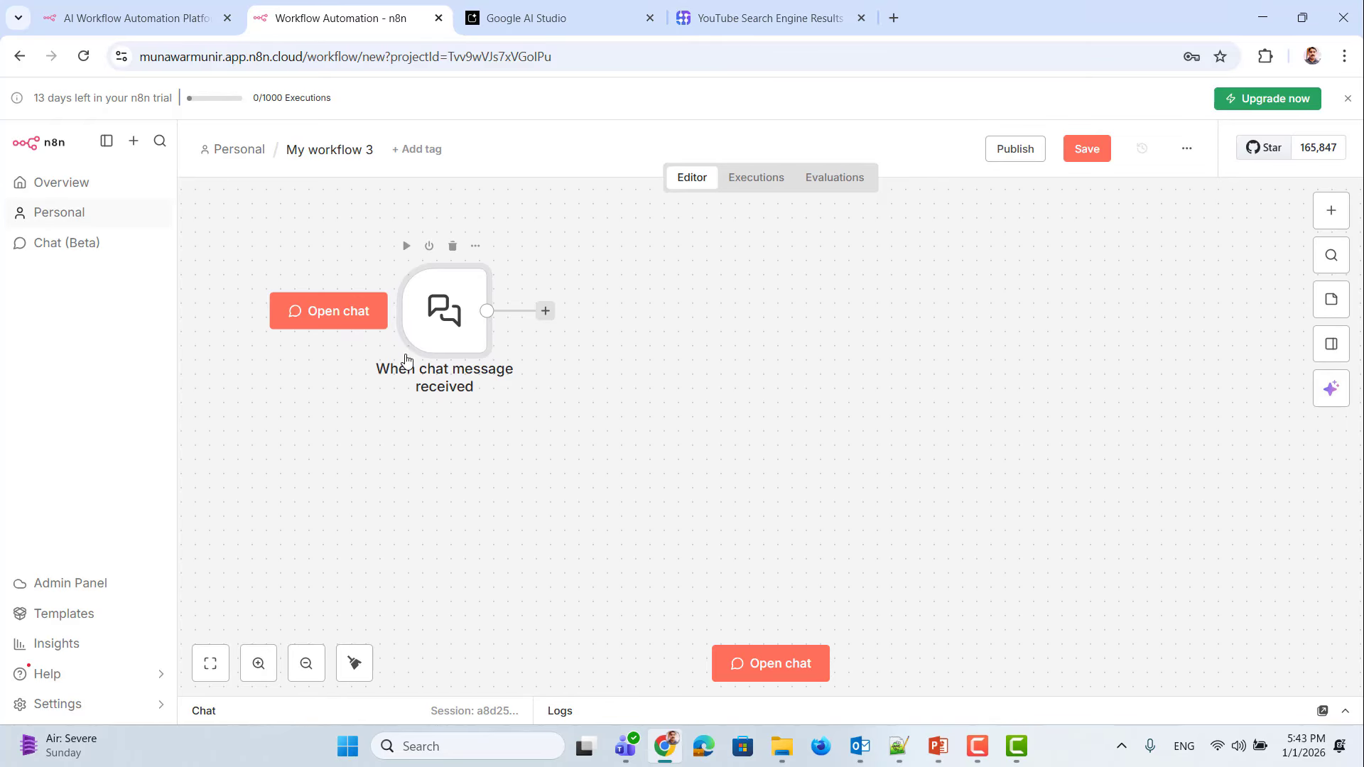
Step: Test the chat trigger by sending the message "Hi", and collapse the chat and logs area
{"action": "left_click", "coordinate": [335, 712]}
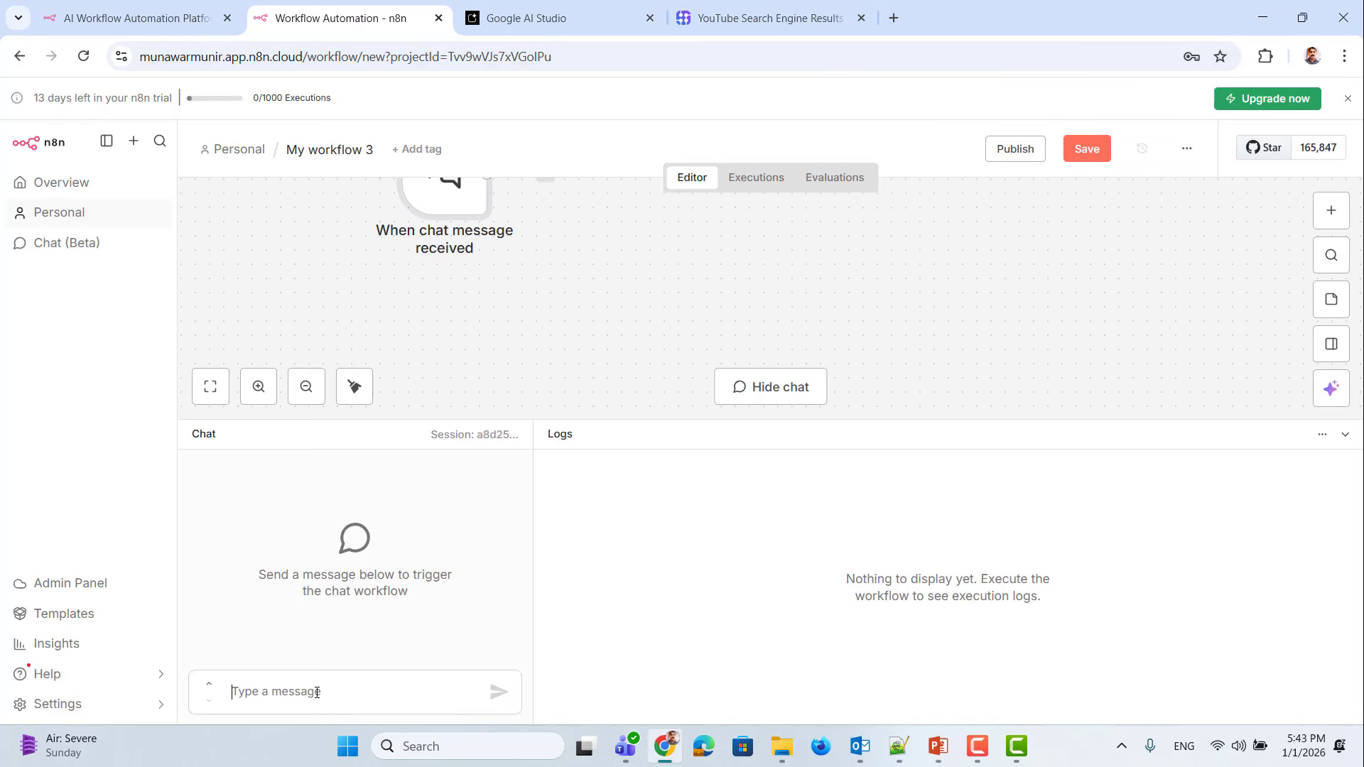
{"action": "left_click", "coordinate": [350, 691]}
{"action": "type", "text": "Hi"}
{"action": "key", "text": "Return"}
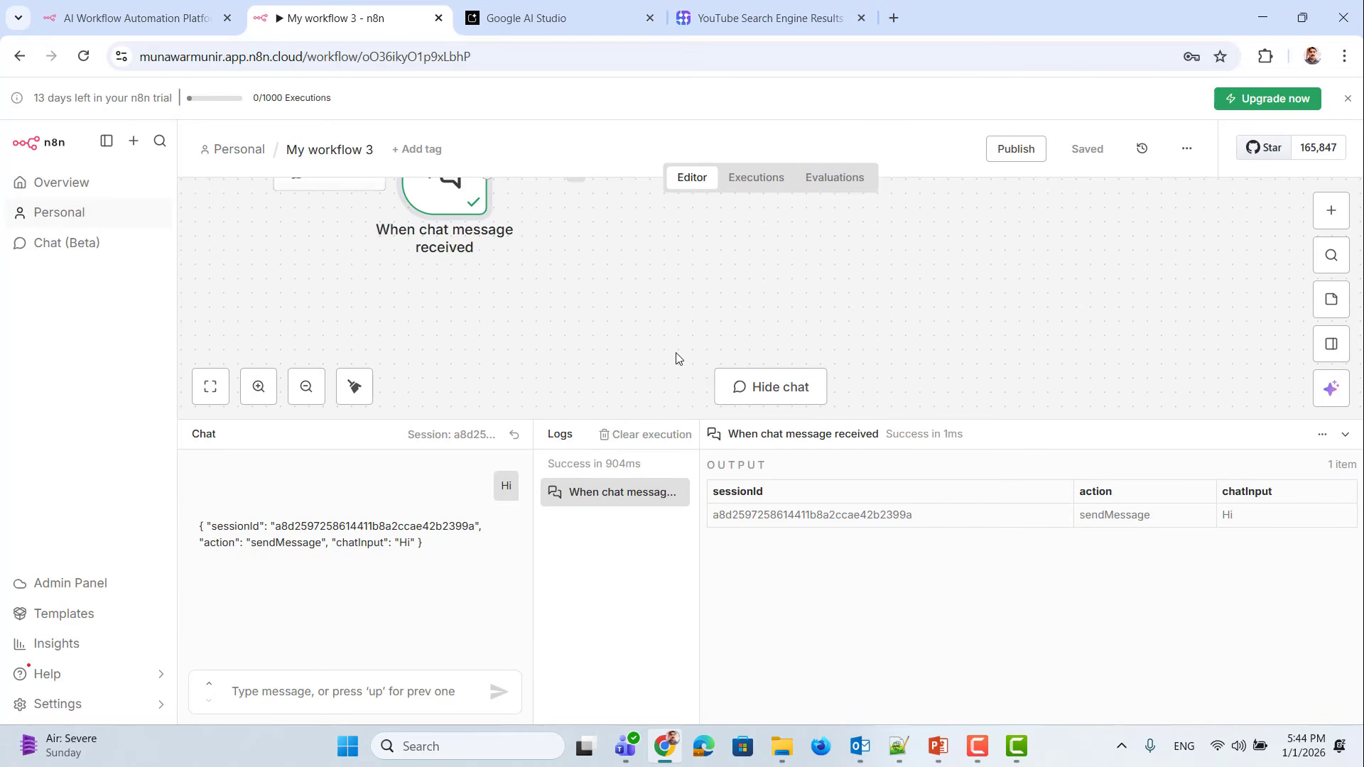
{"action": "left_click", "coordinate": [1344, 434]}
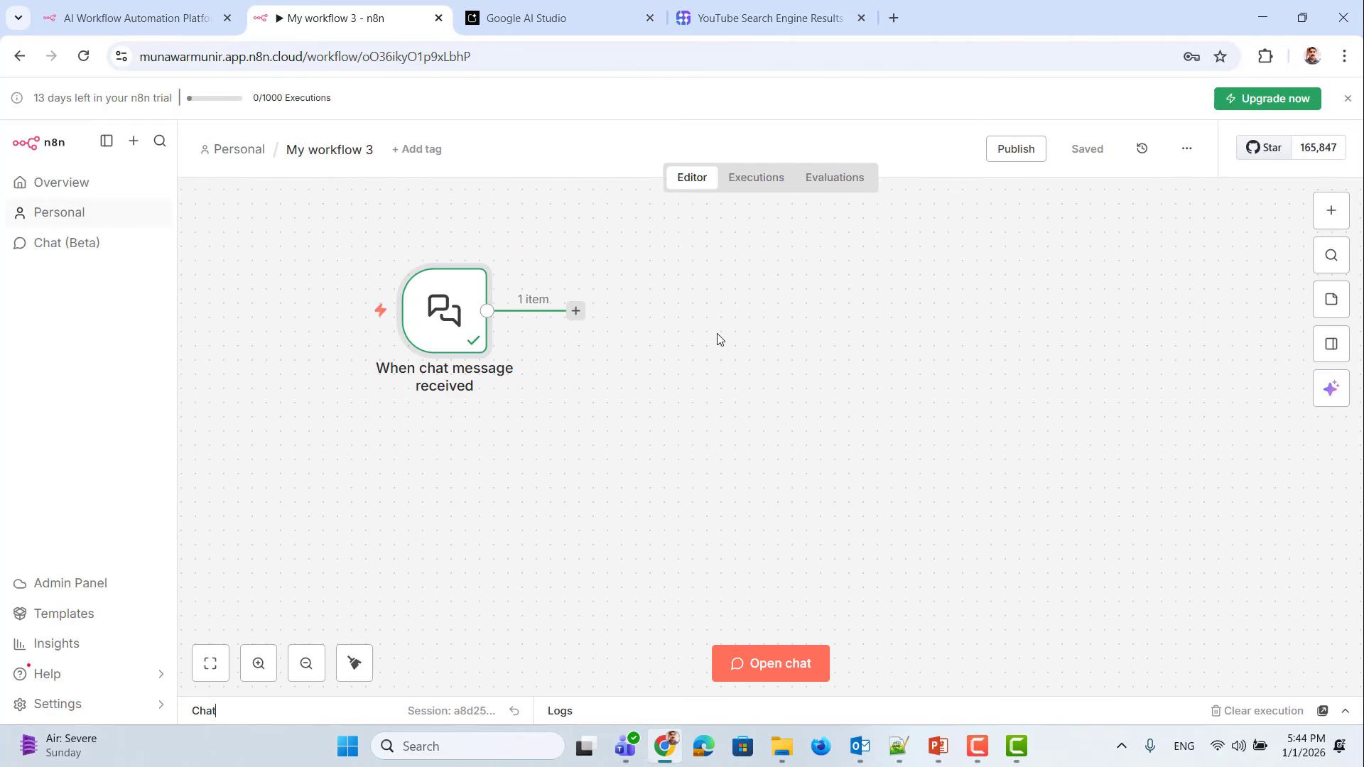
Step: Add an AI Agent node after the chat trigger and inspect the variables and context available as its input
{"action": "left_click", "coordinate": [575, 311]}
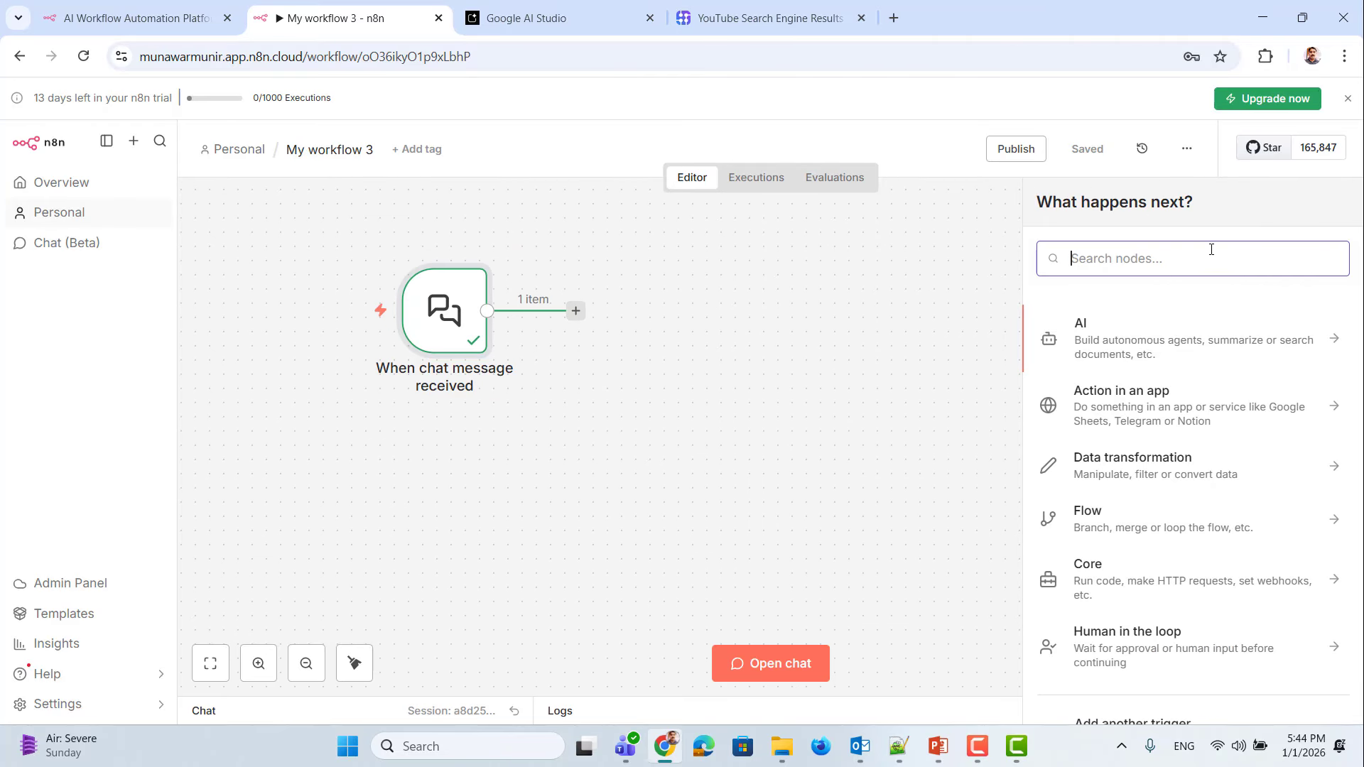
{"action": "left_click", "coordinate": [1122, 259]}
{"action": "type", "text": "agen"}
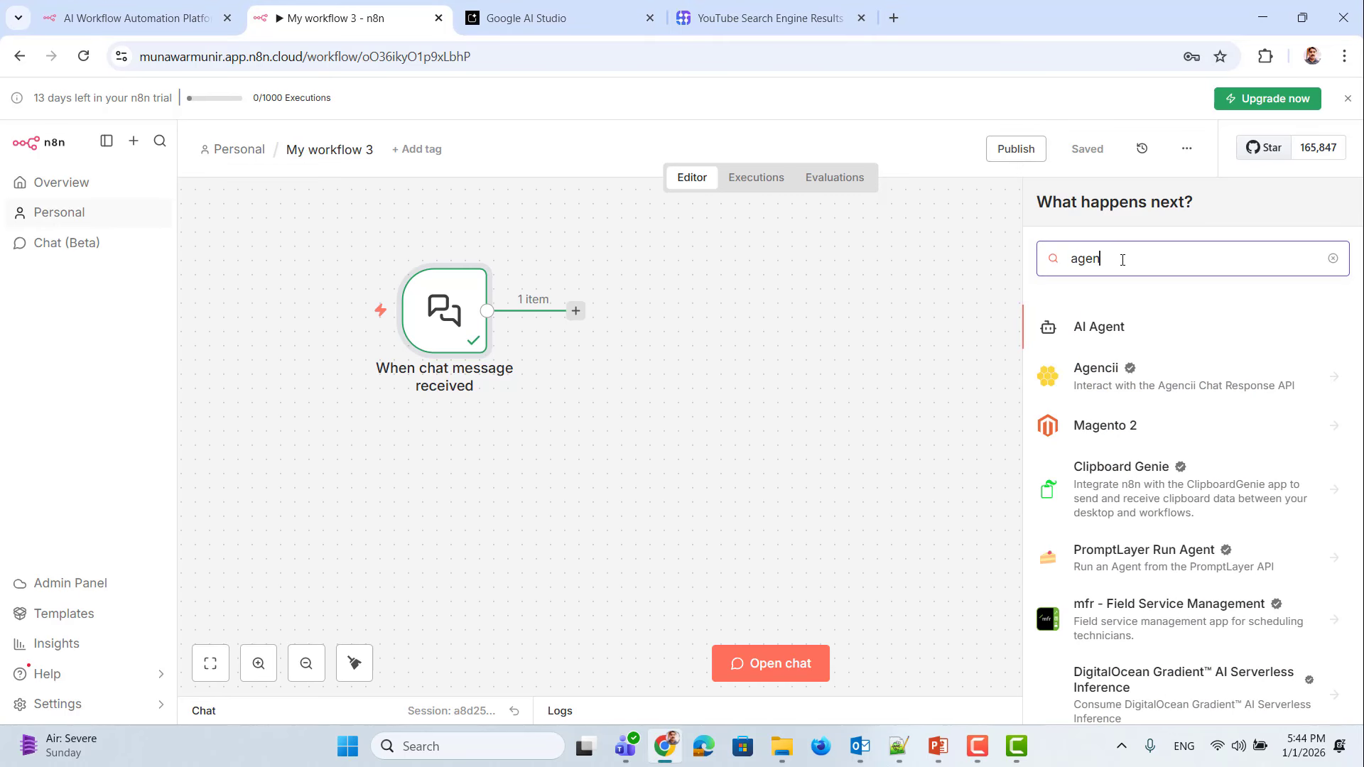
{"action": "left_click", "coordinate": [1098, 326]}
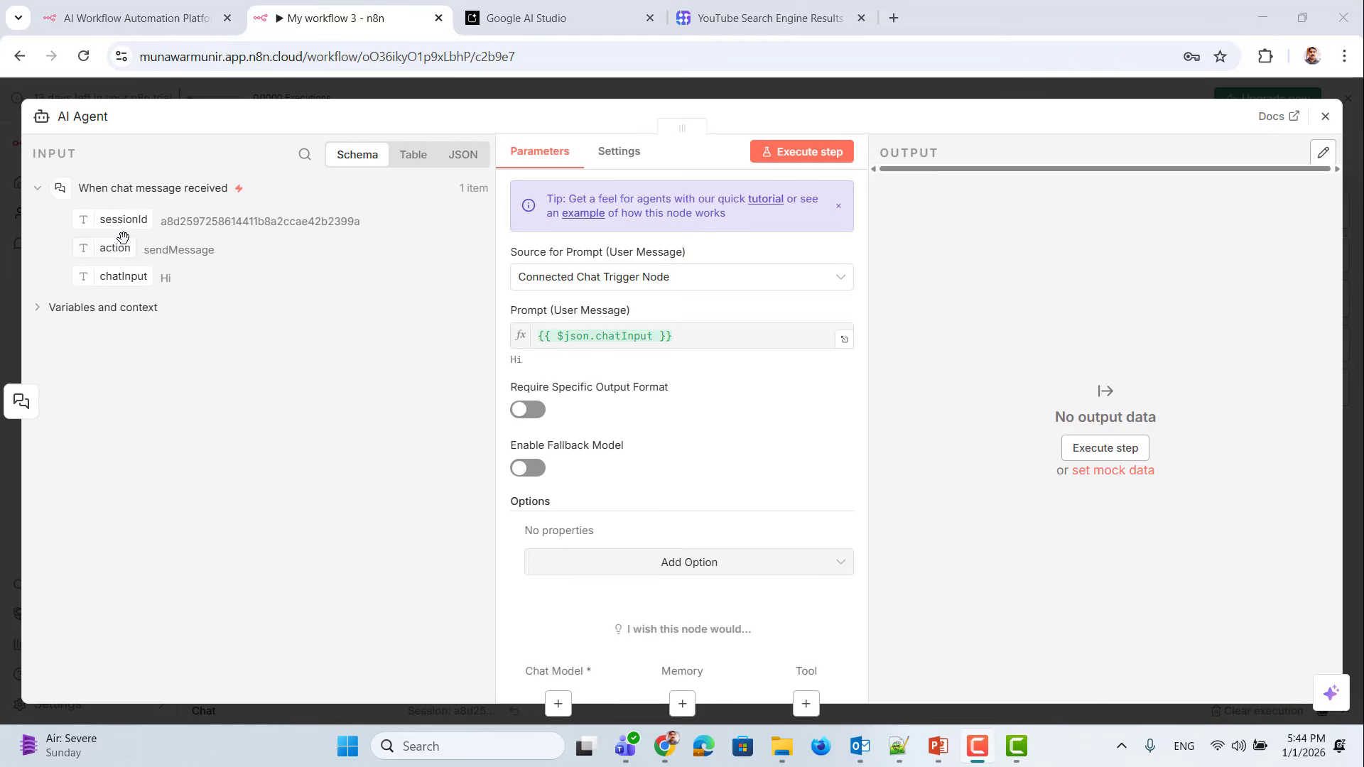
{"action": "left_click", "coordinate": [42, 310]}
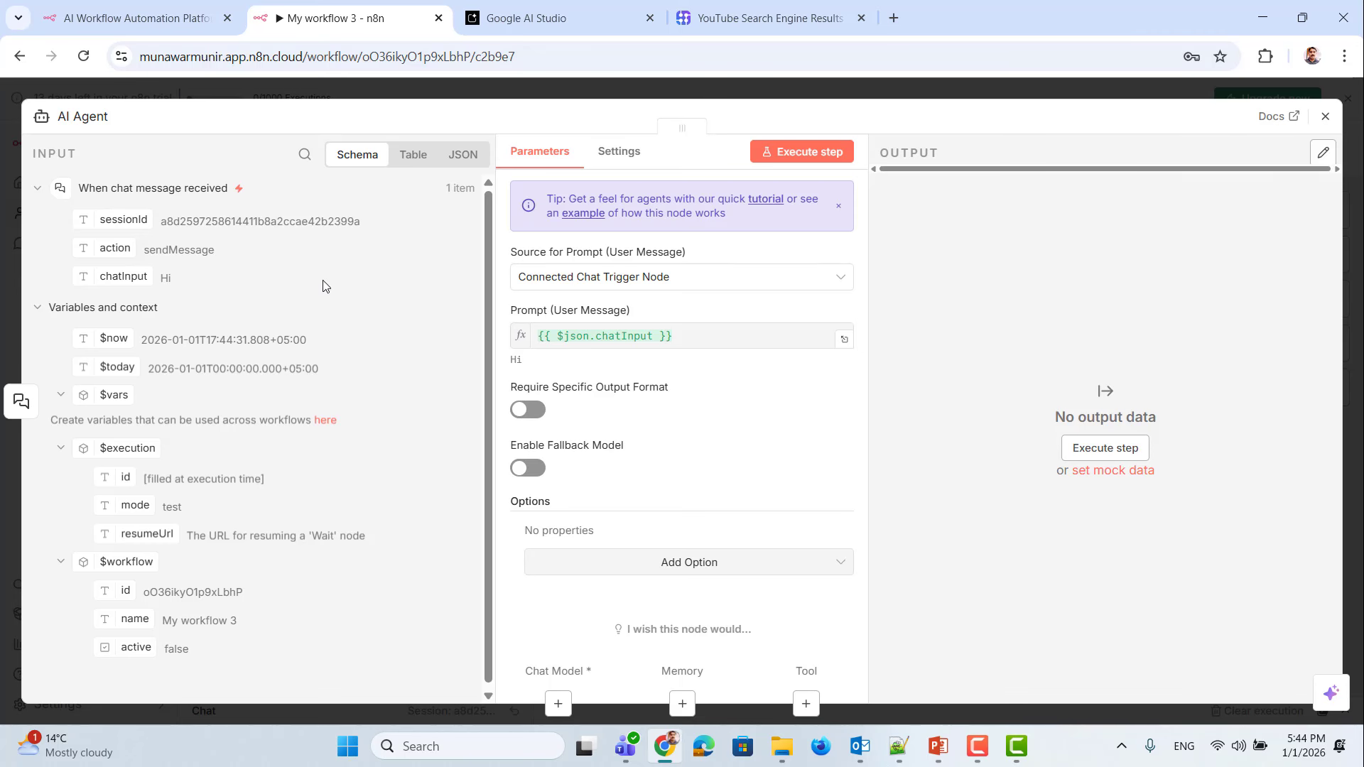
{"action": "left_click", "coordinate": [1325, 117]}
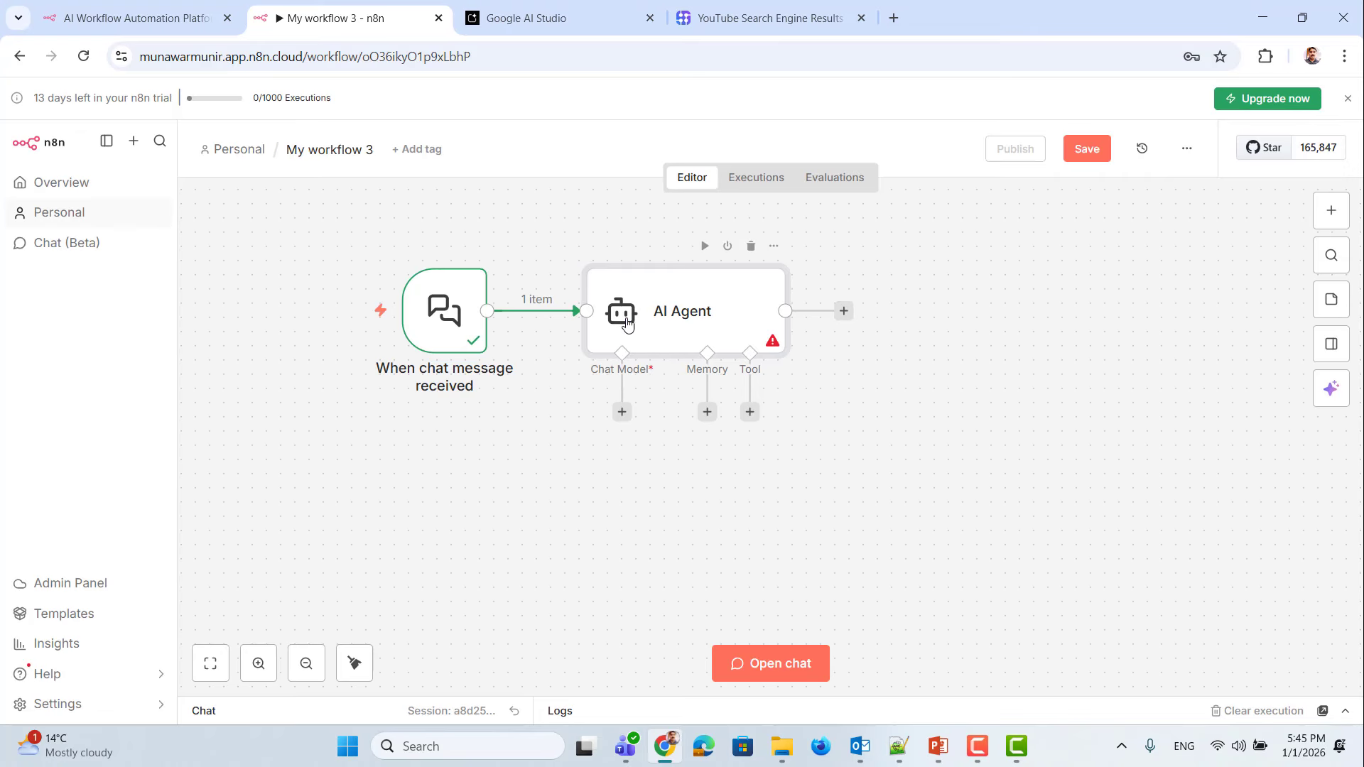
Step: Rearrange the chat trigger and AI Agent nodes on the canvas, leaving a wider gap between them
{"action": "left_click_drag", "start_coordinate": [687, 298], "coordinate": [816, 326]}
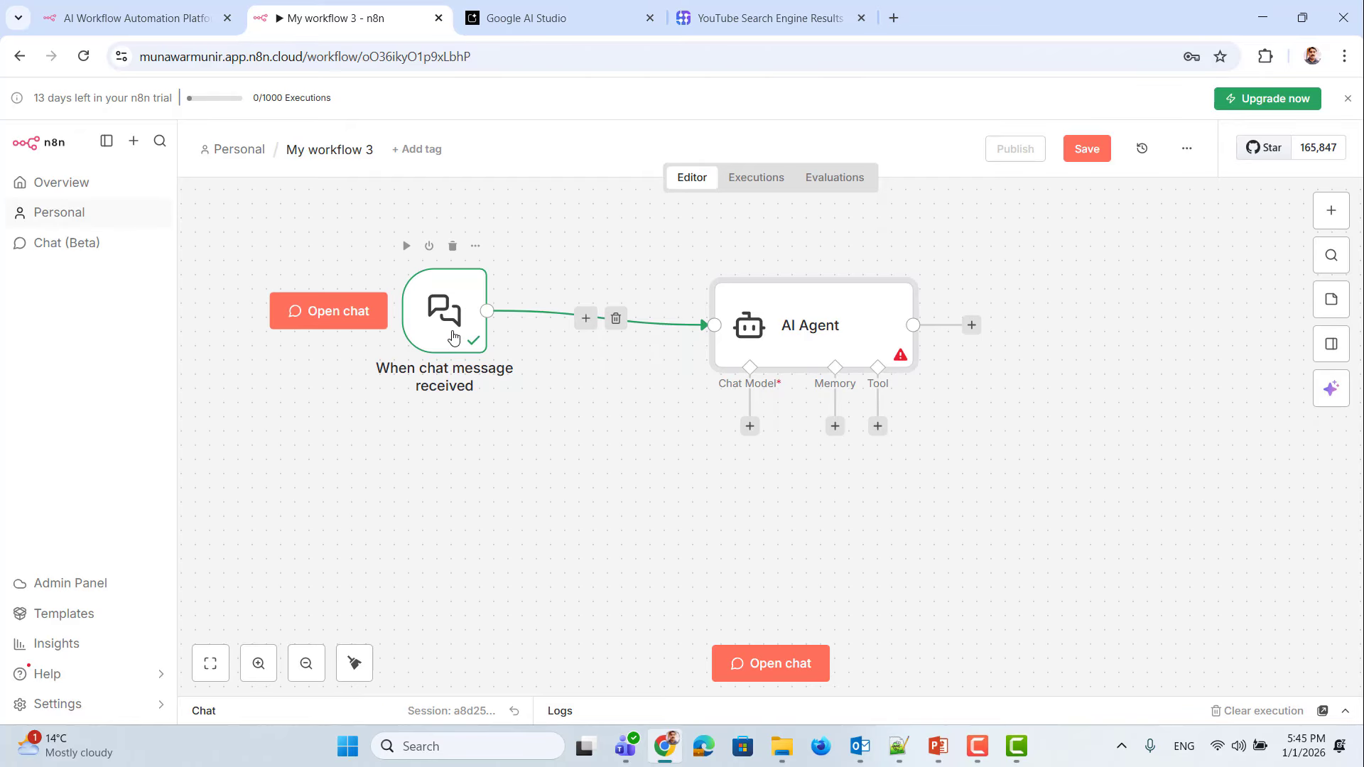
{"action": "left_click_drag", "start_coordinate": [444, 329], "coordinate": [331, 371]}
{"action": "left_click_drag", "start_coordinate": [787, 325], "coordinate": [657, 339]}
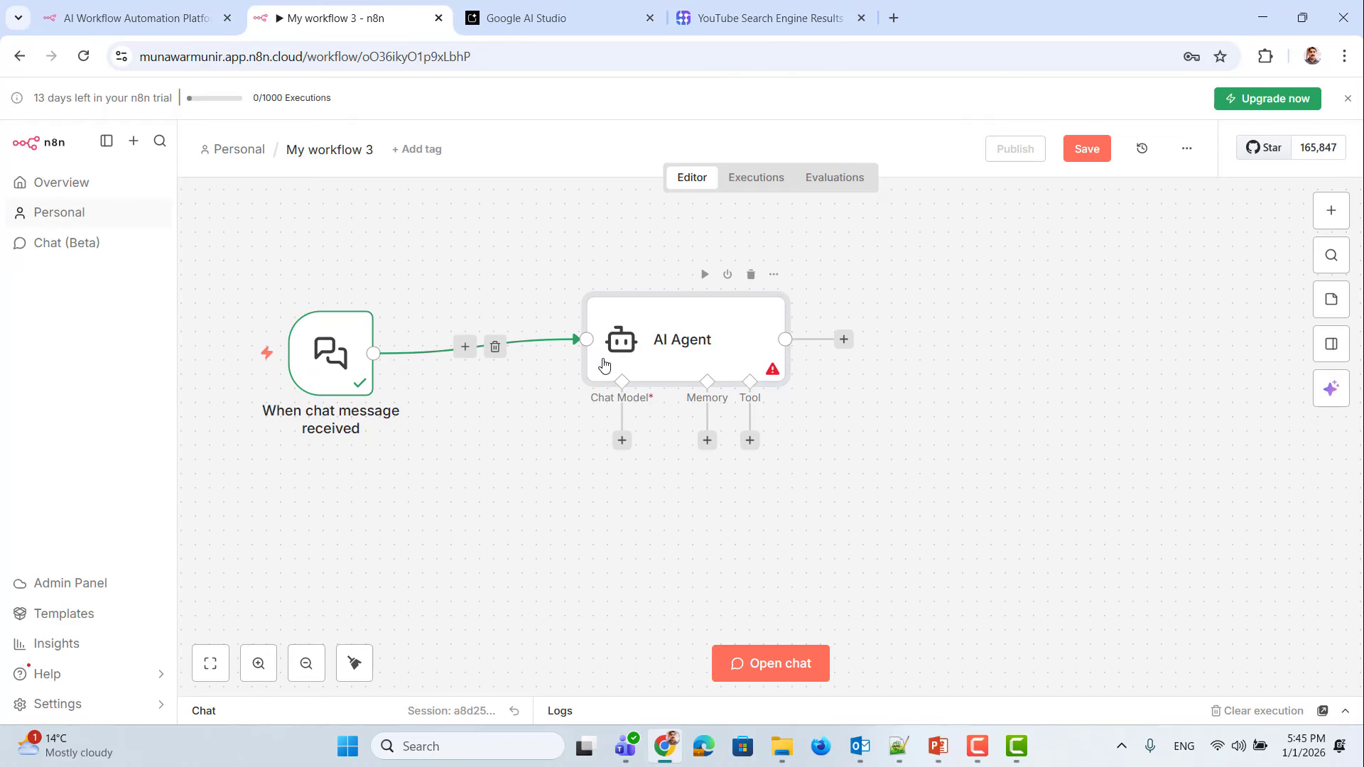
Step: Add a Google Gemini Chat Model as the AI Agent's chat model
{"action": "left_click", "coordinate": [622, 440]}
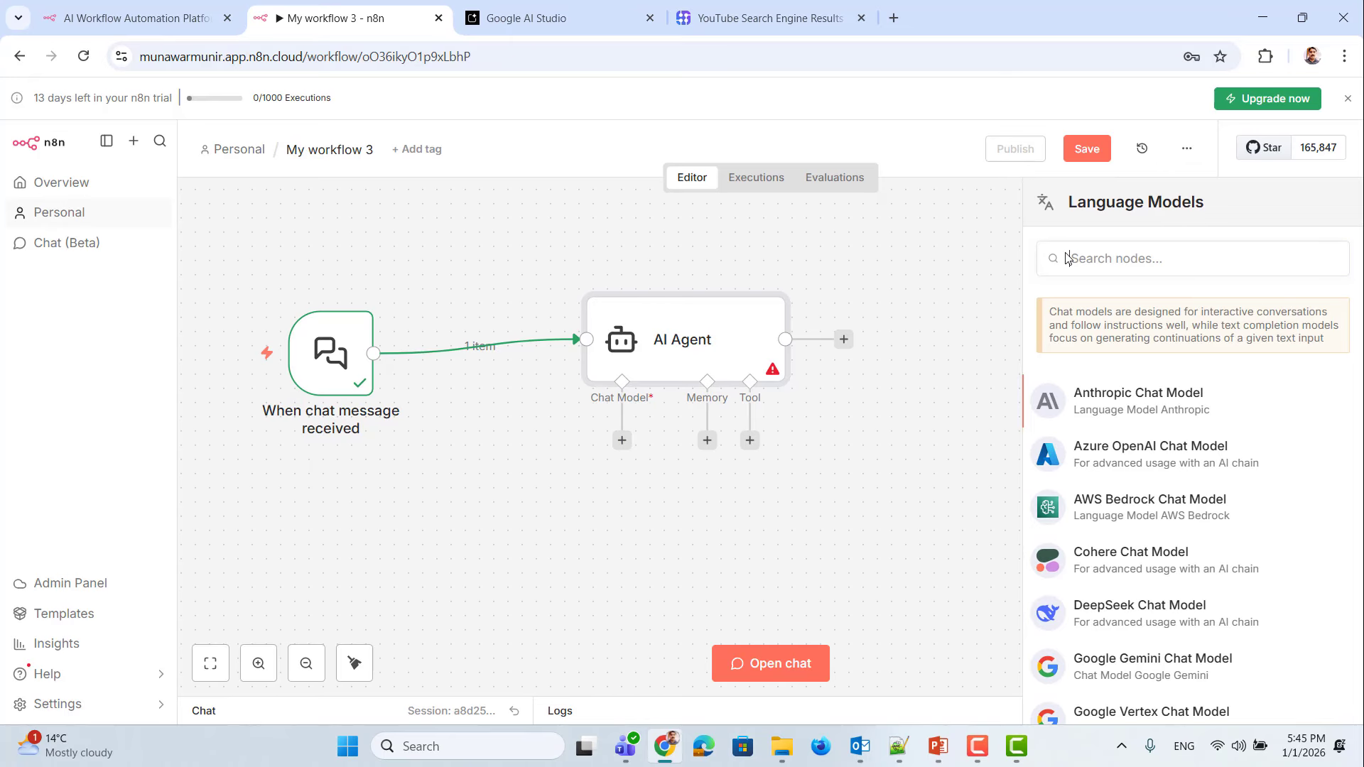
{"action": "left_click", "coordinate": [1107, 260]}
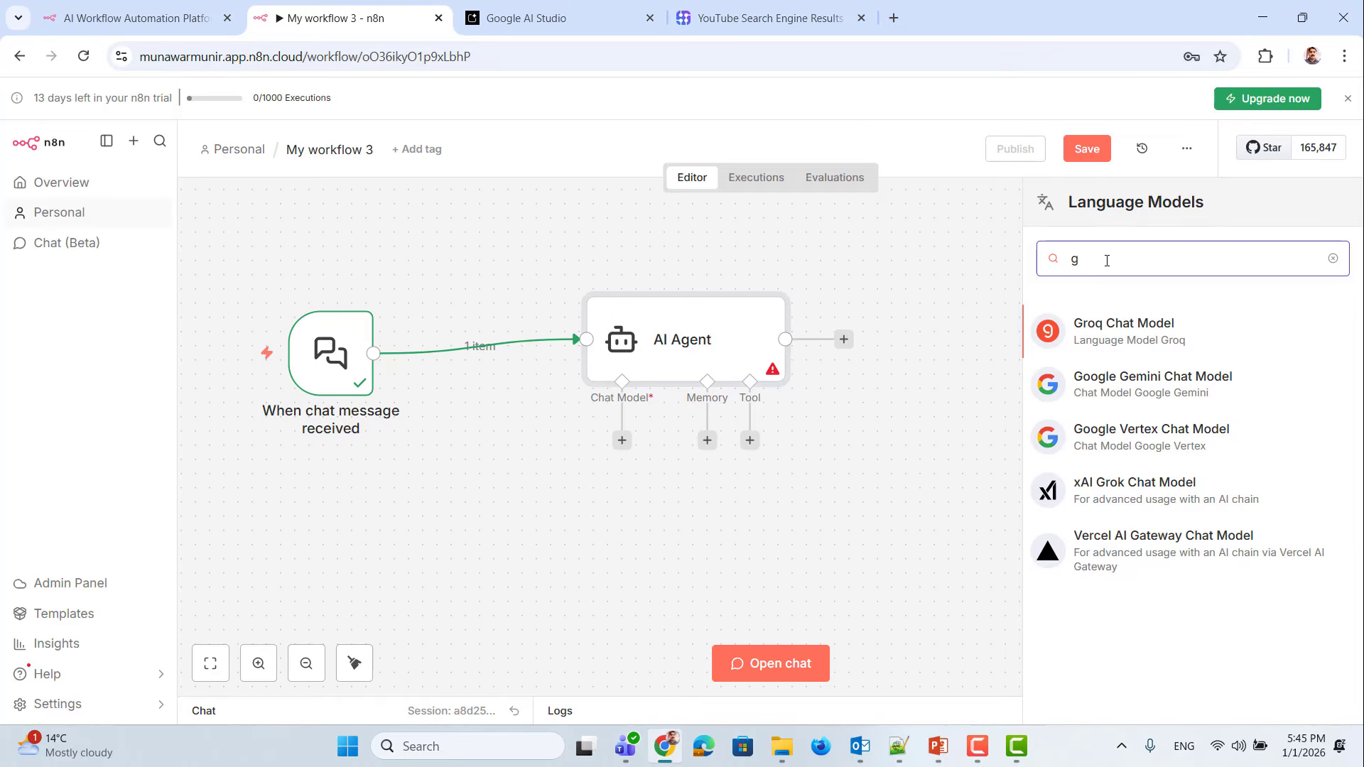
{"action": "type", "text": "im"}
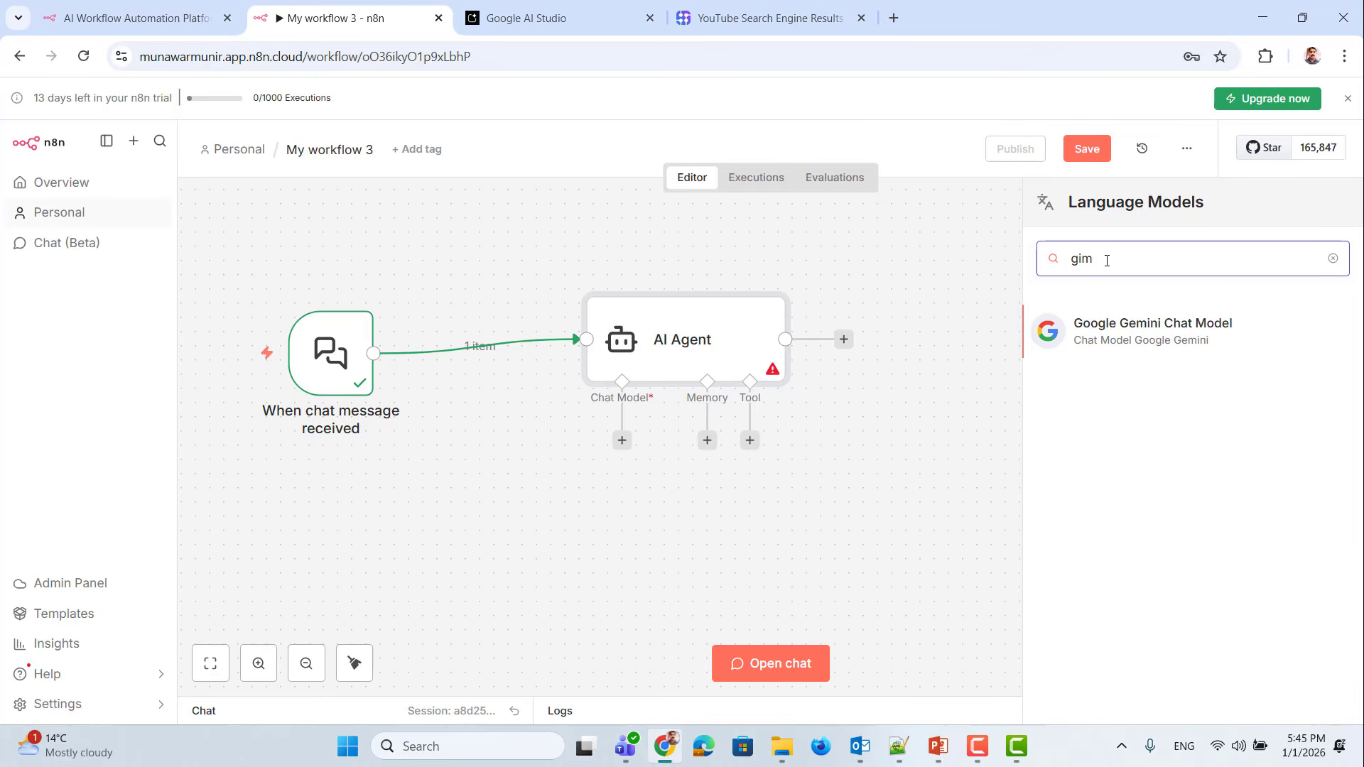
{"action": "left_click", "coordinate": [1117, 341]}
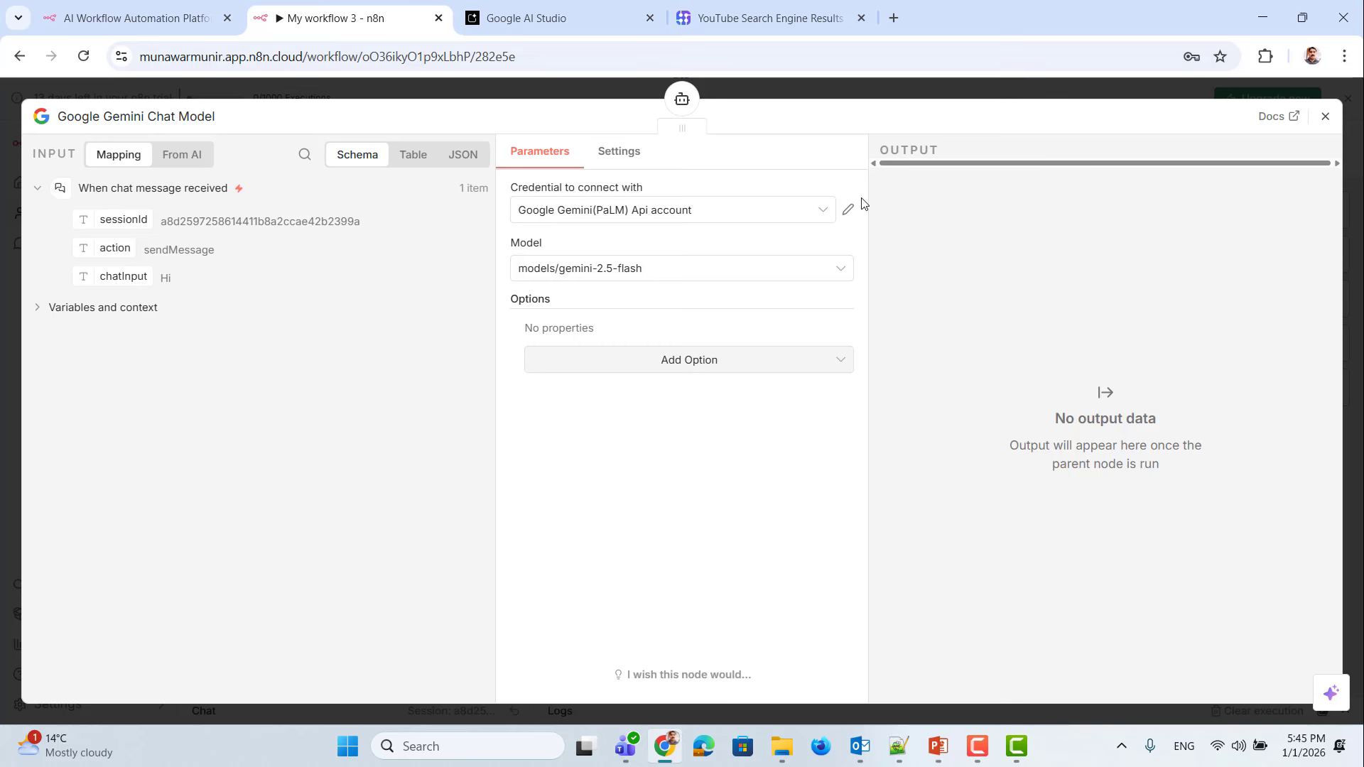
Step: Check the API keys page in Google AI Studio, and return to n8n to move the Gemini model node closer beneath the AI Agent
{"action": "left_click", "coordinate": [558, 14]}
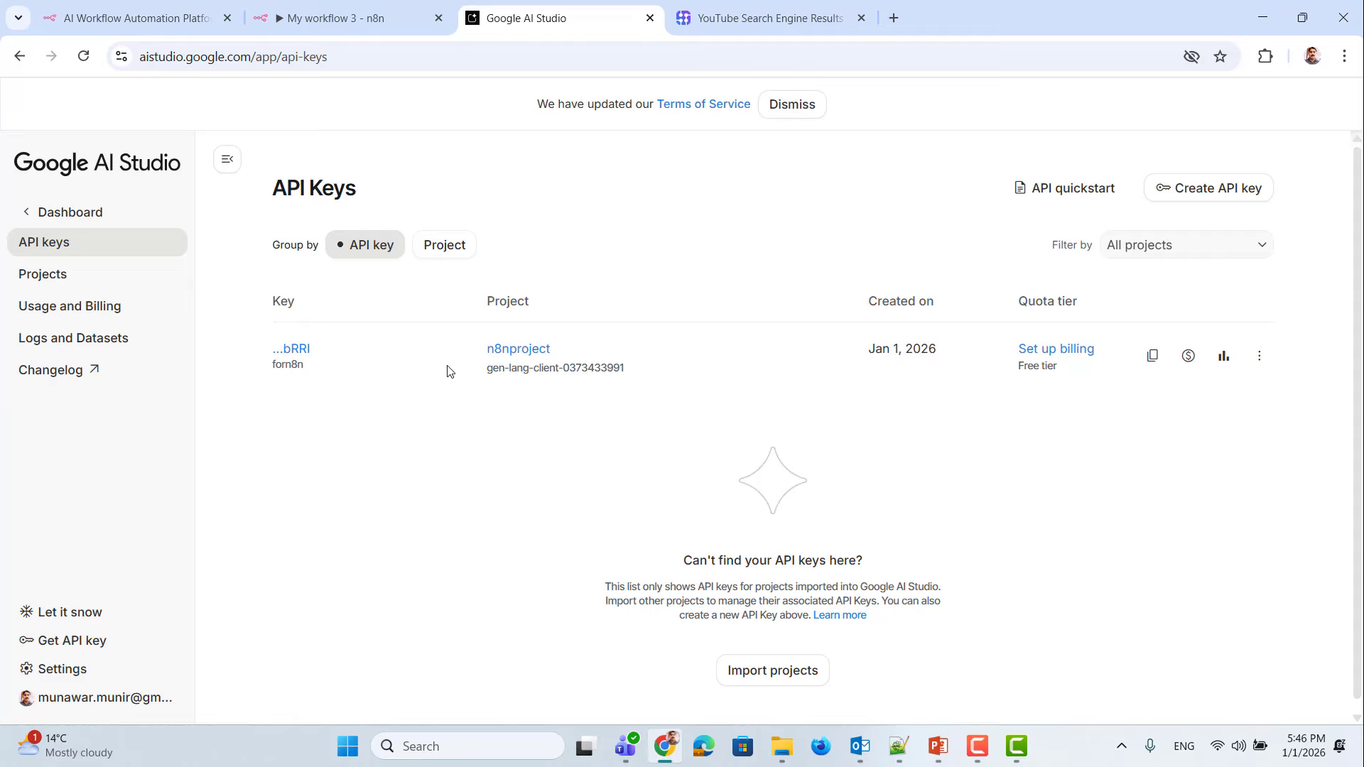
{"action": "left_click", "coordinate": [302, 23]}
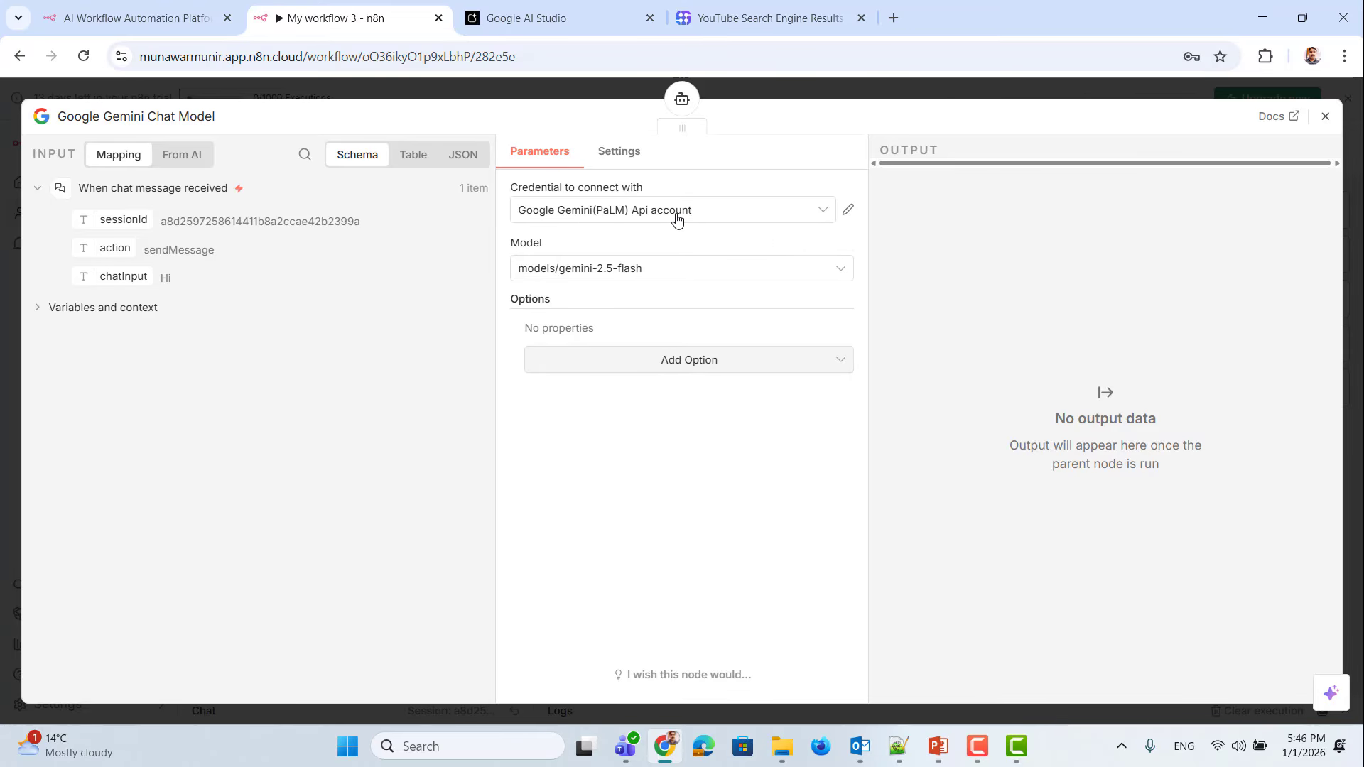
{"action": "left_click", "coordinate": [1328, 118]}
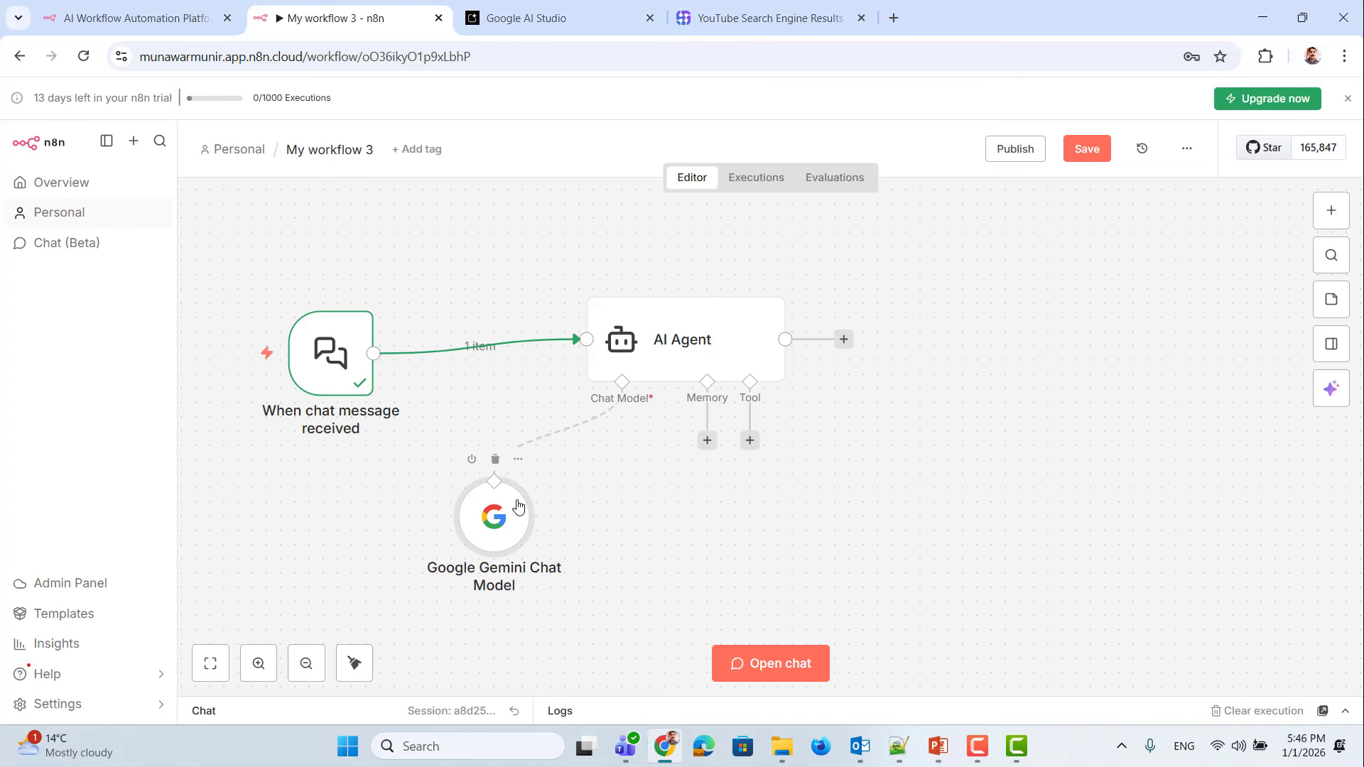
{"action": "left_click_drag", "start_coordinate": [518, 506], "coordinate": [575, 506]}
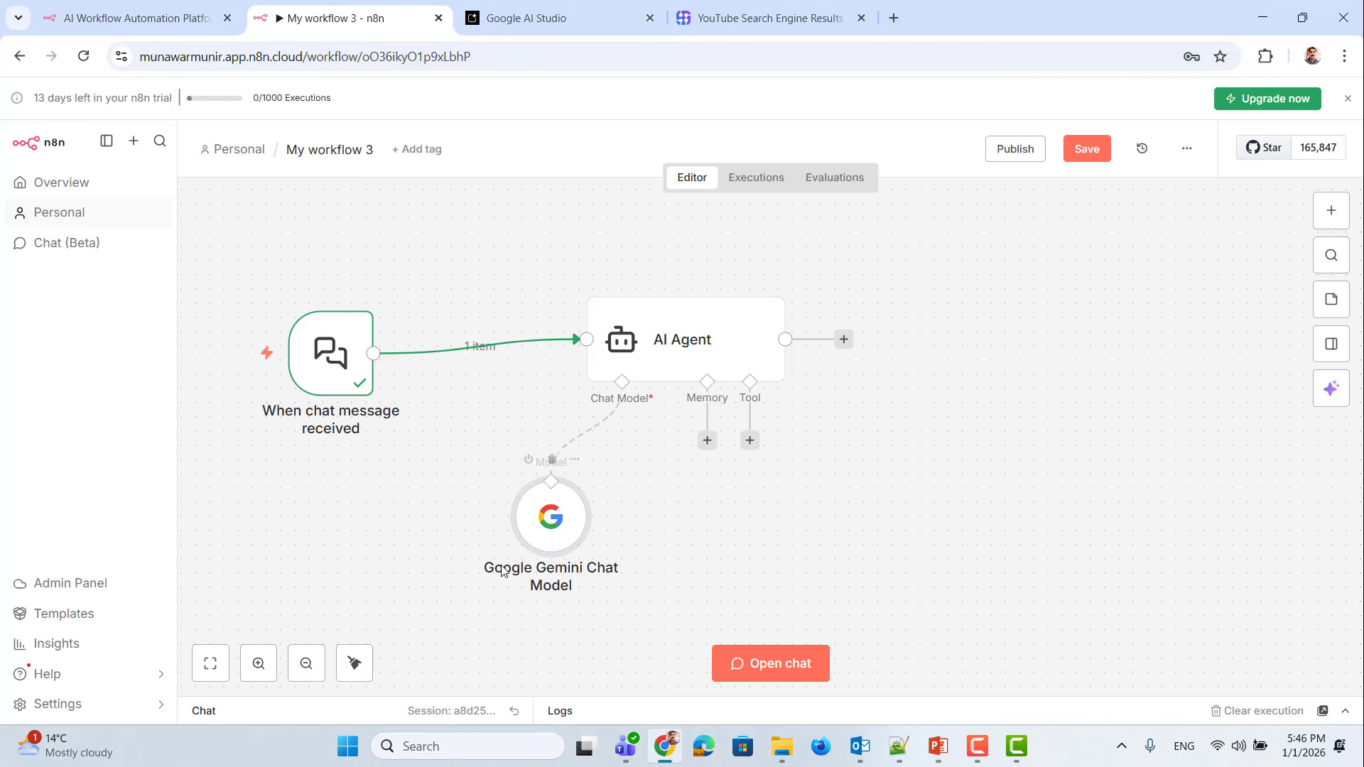
Step: Reset the workflow's chat session and send the message "Hi" to the AI Agent
{"action": "mouse_move", "coordinate": [337, 385]}
{"action": "left_click", "coordinate": [787, 655]}
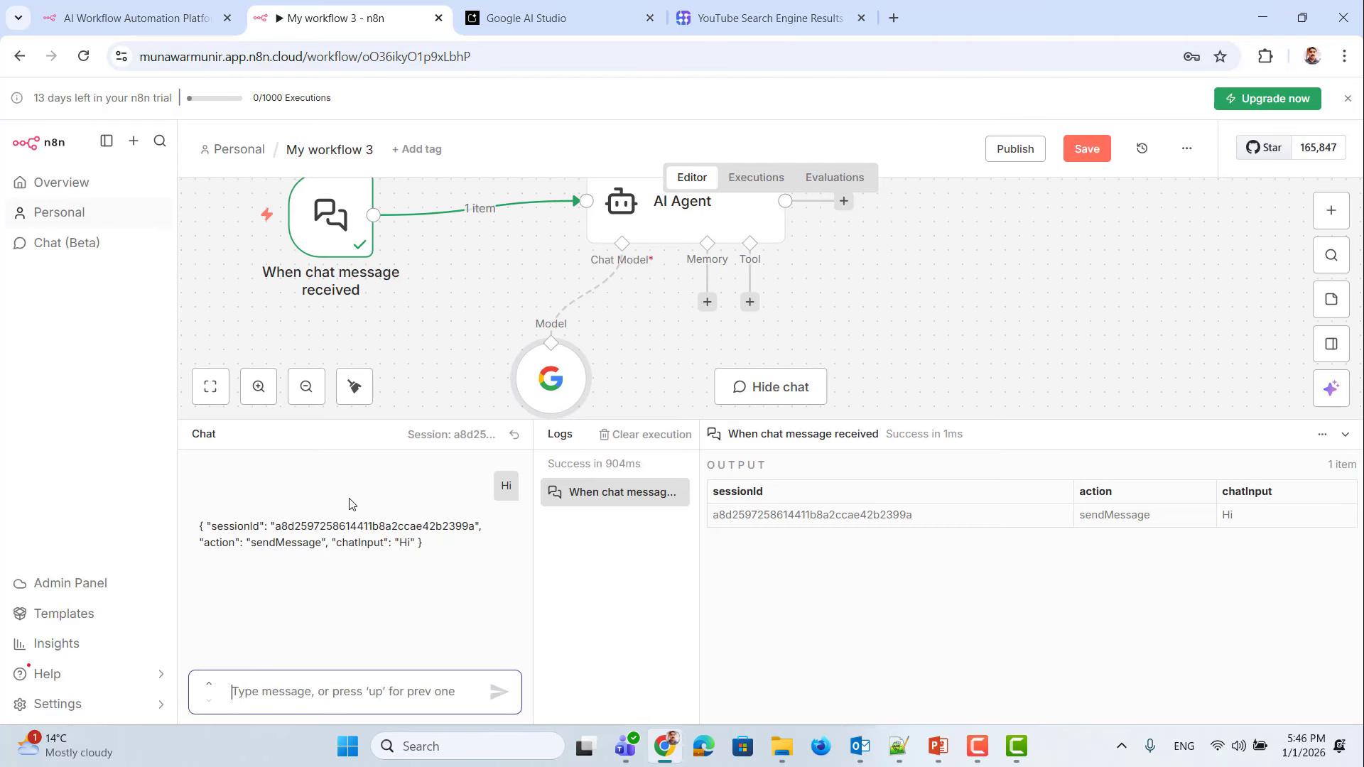
{"action": "left_click", "coordinate": [514, 434]}
{"action": "left_click", "coordinate": [226, 689]}
{"action": "type", "text": "Hi"}
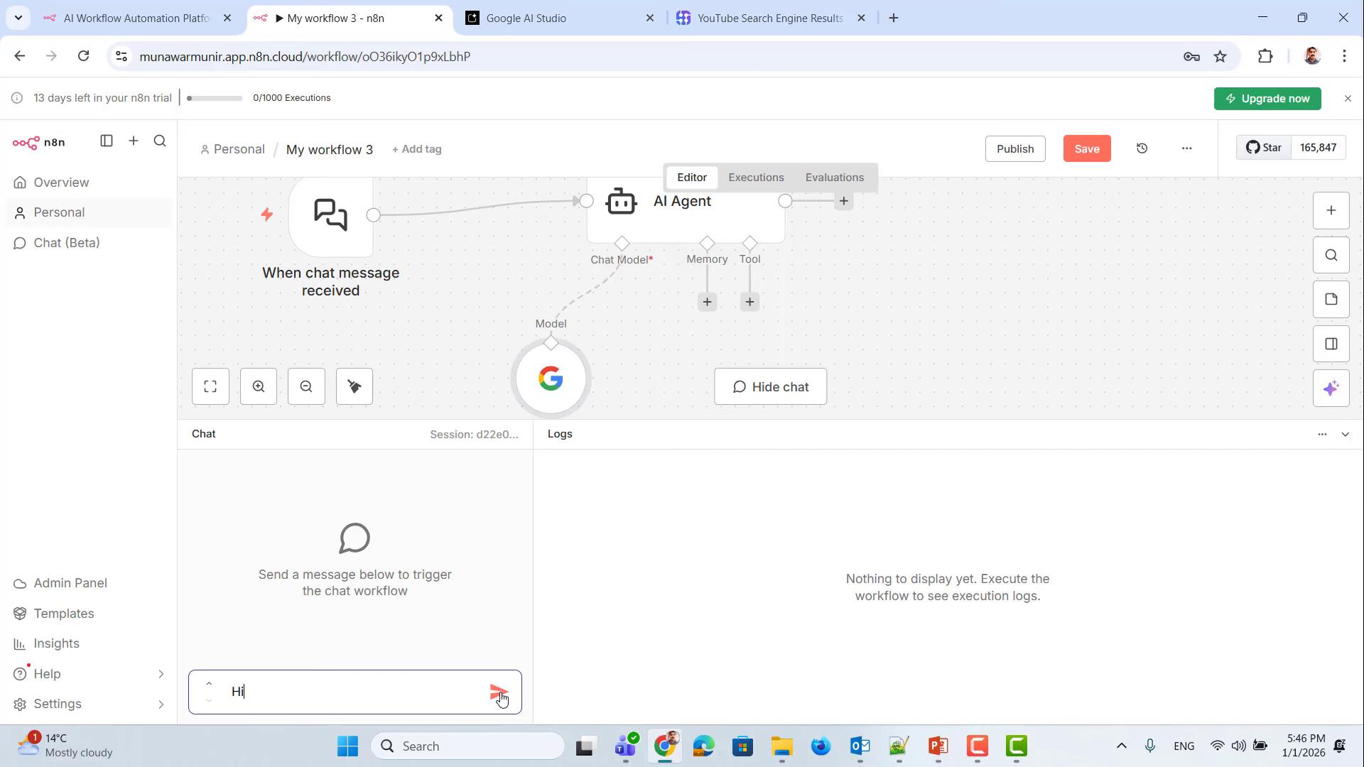
{"action": "left_click", "coordinate": [500, 694]}
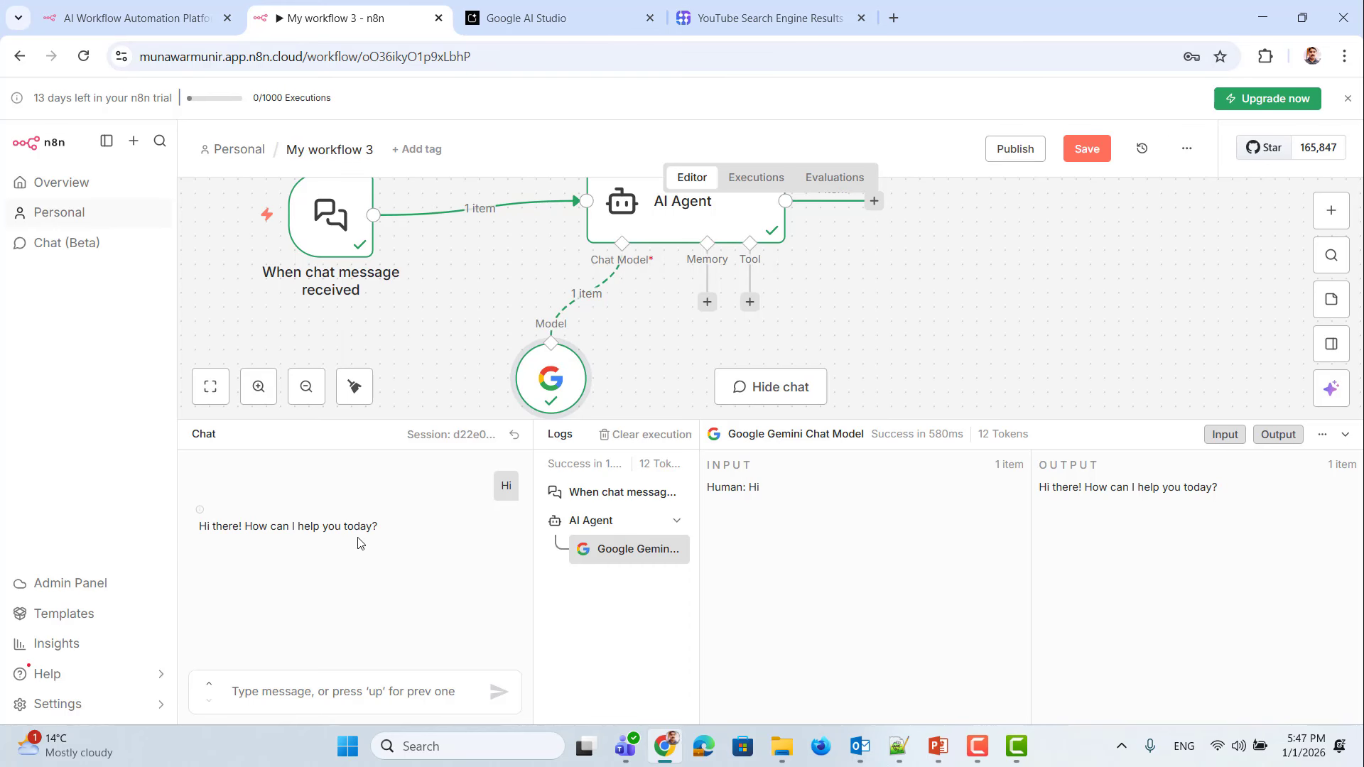
Step: Ask the AI Agent "what is weather in us today?" in the chat and read through its reply
{"action": "left_click", "coordinate": [368, 691]}
{"action": "type", "text": "what"}
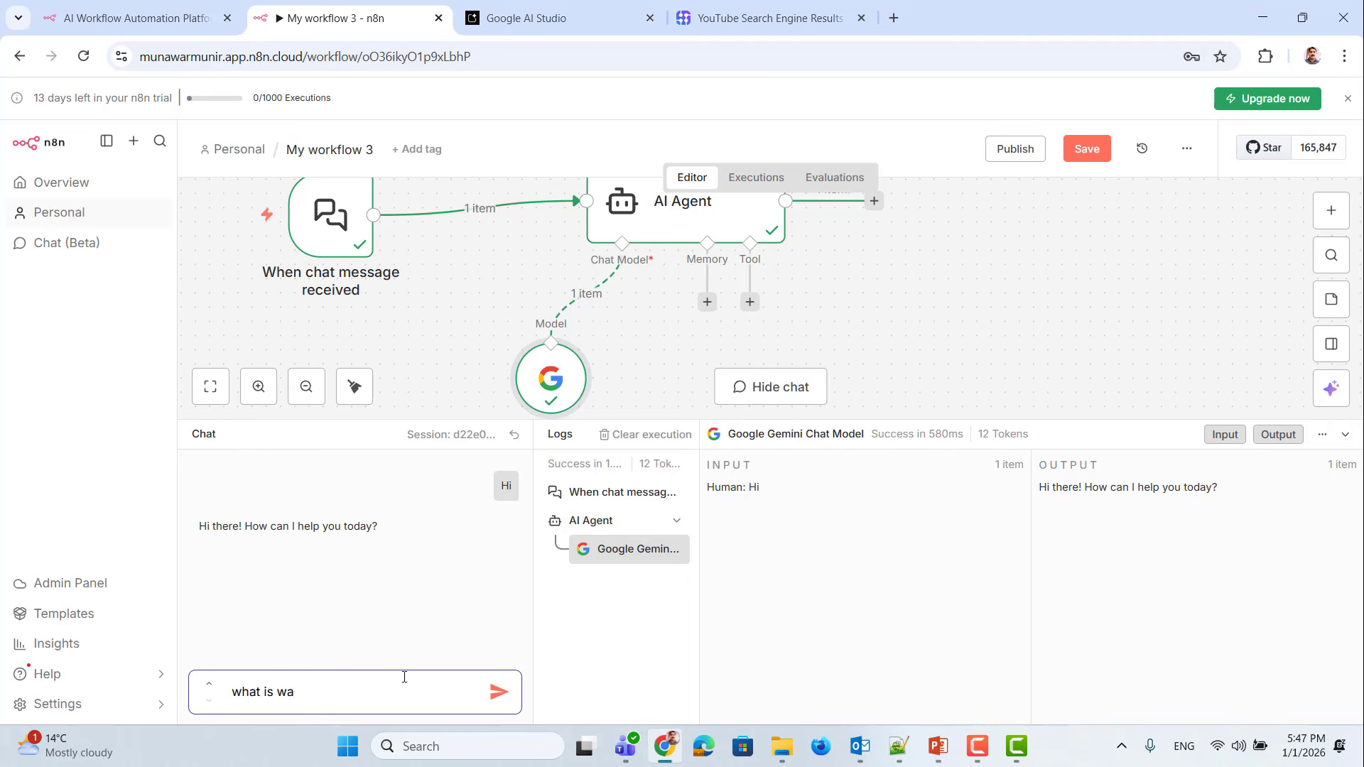
{"action": "type", "text": " is weather in us today?"}
{"action": "key", "text": "Return"}
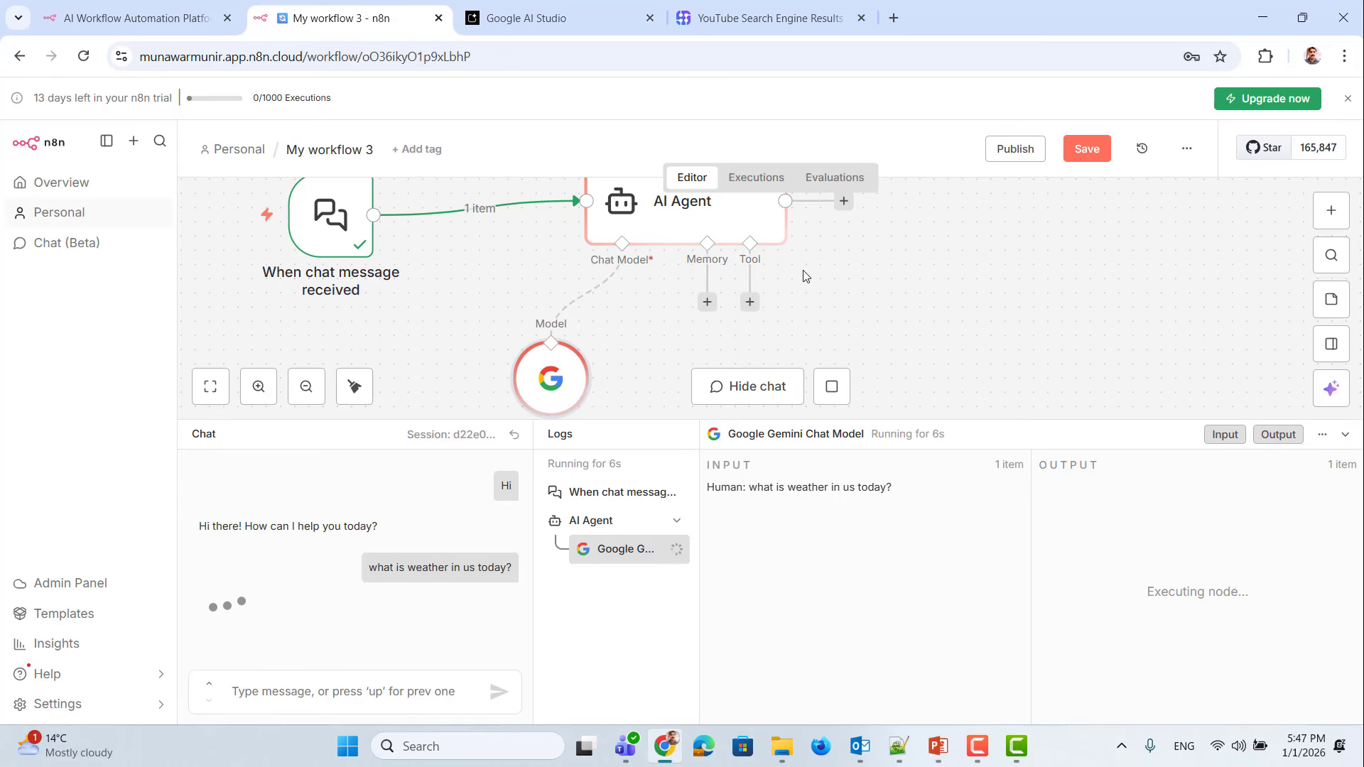
{"action": "scroll", "coordinate": [808, 285], "scroll_direction": "up", "scroll_amount": 1}
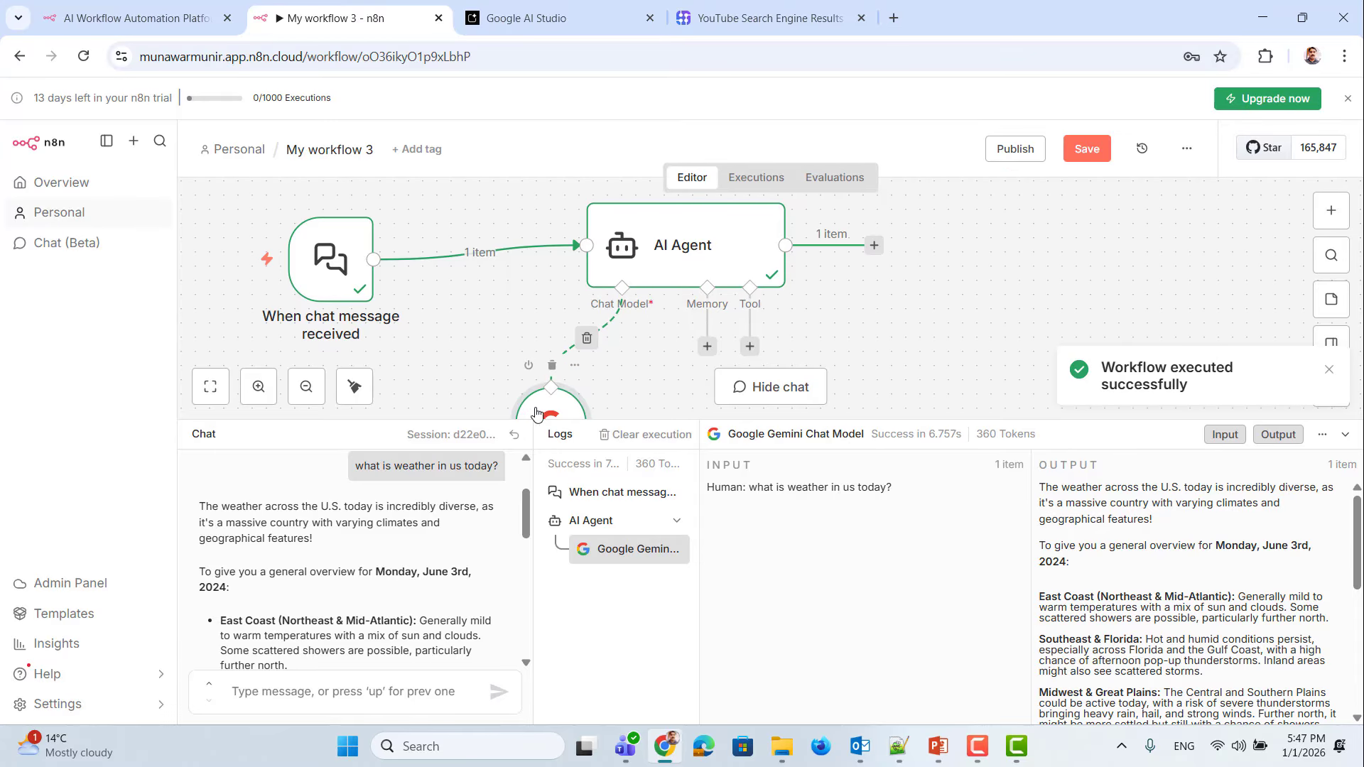
{"action": "scroll", "coordinate": [587, 378], "scroll_direction": "down", "scroll_amount": 1}
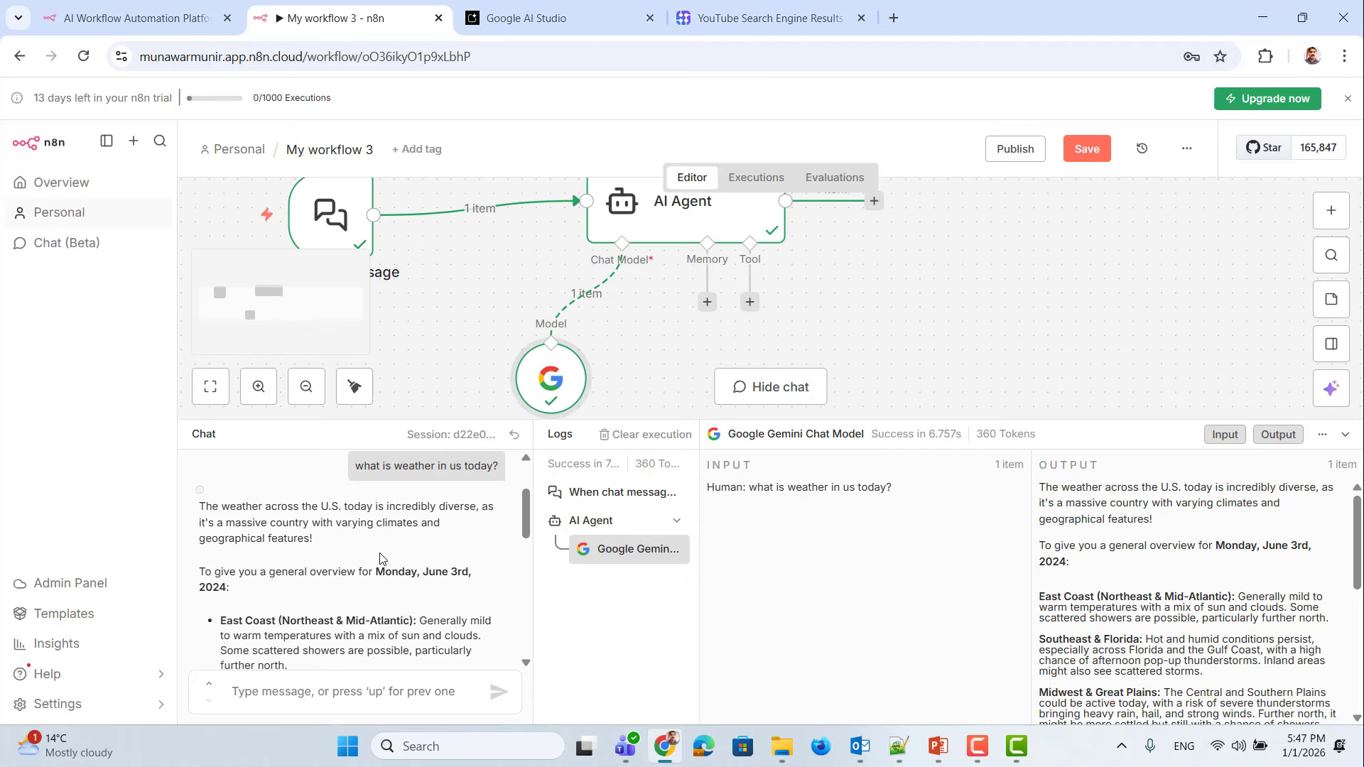
{"action": "scroll", "coordinate": [353, 566], "scroll_direction": "down", "scroll_amount": 2}
{"action": "scroll", "coordinate": [353, 566], "scroll_direction": "down", "scroll_amount": 5}
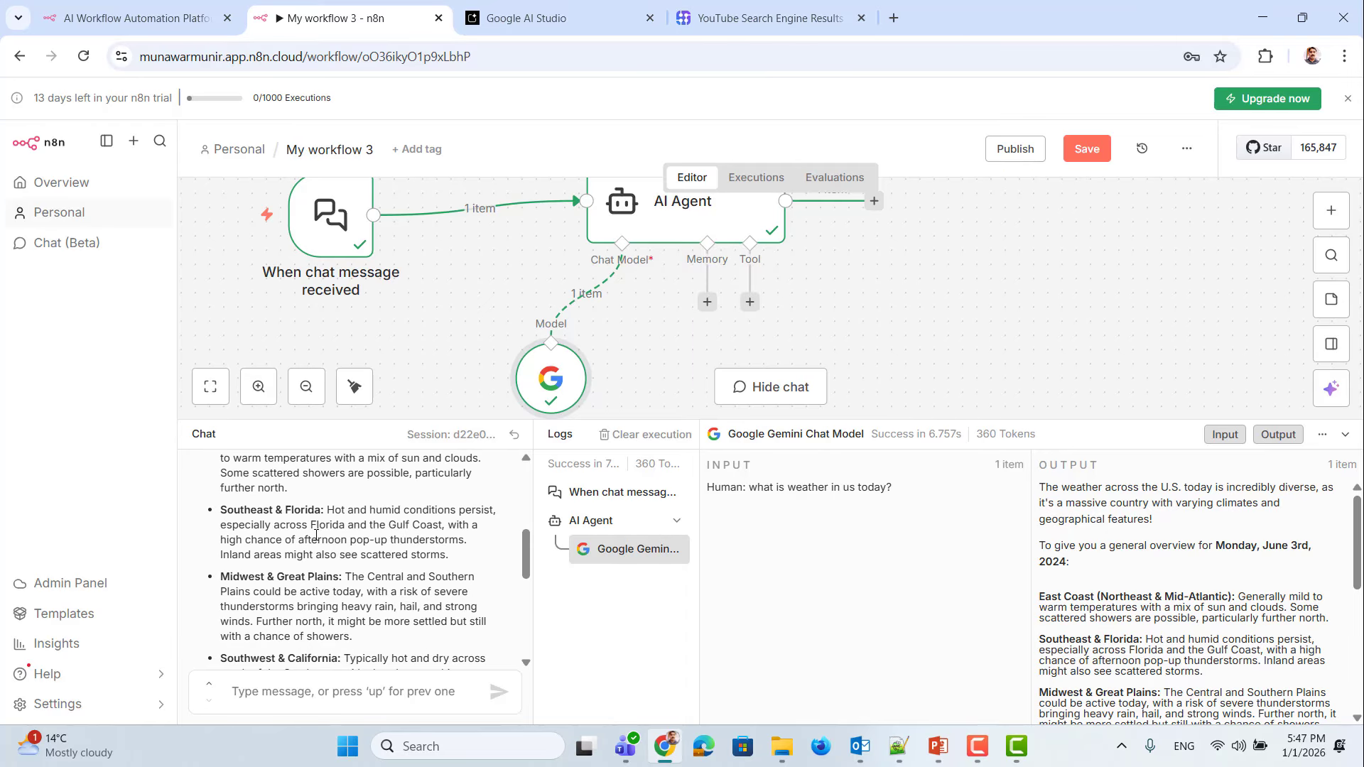
{"action": "scroll", "coordinate": [299, 531], "scroll_direction": "down", "scroll_amount": 2}
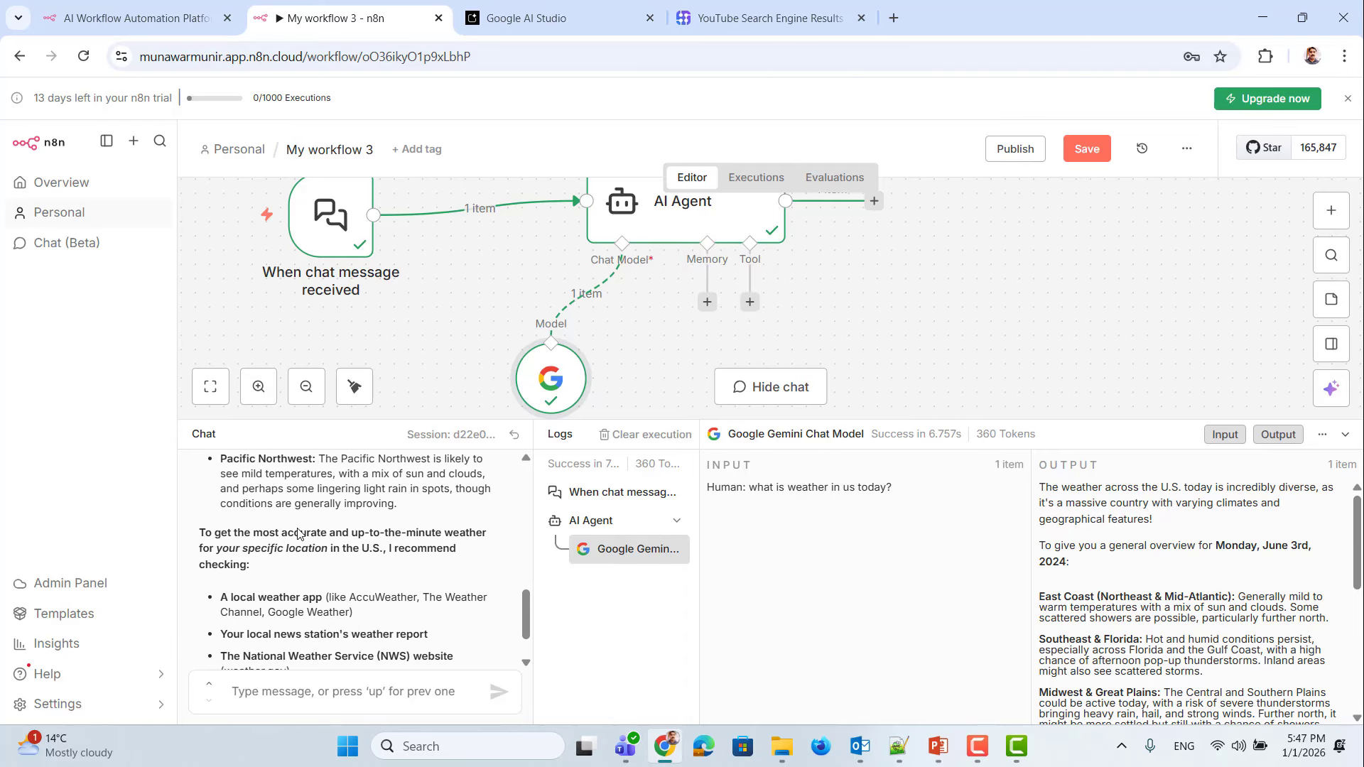
Step: Add a Simple Memory node to the AI Agent's memory connection, keeping its default session and context window settings
{"action": "scroll", "coordinate": [299, 531], "scroll_direction": "up", "scroll_amount": 10}
{"action": "scroll", "coordinate": [957, 269], "scroll_direction": "up", "scroll_amount": 1}
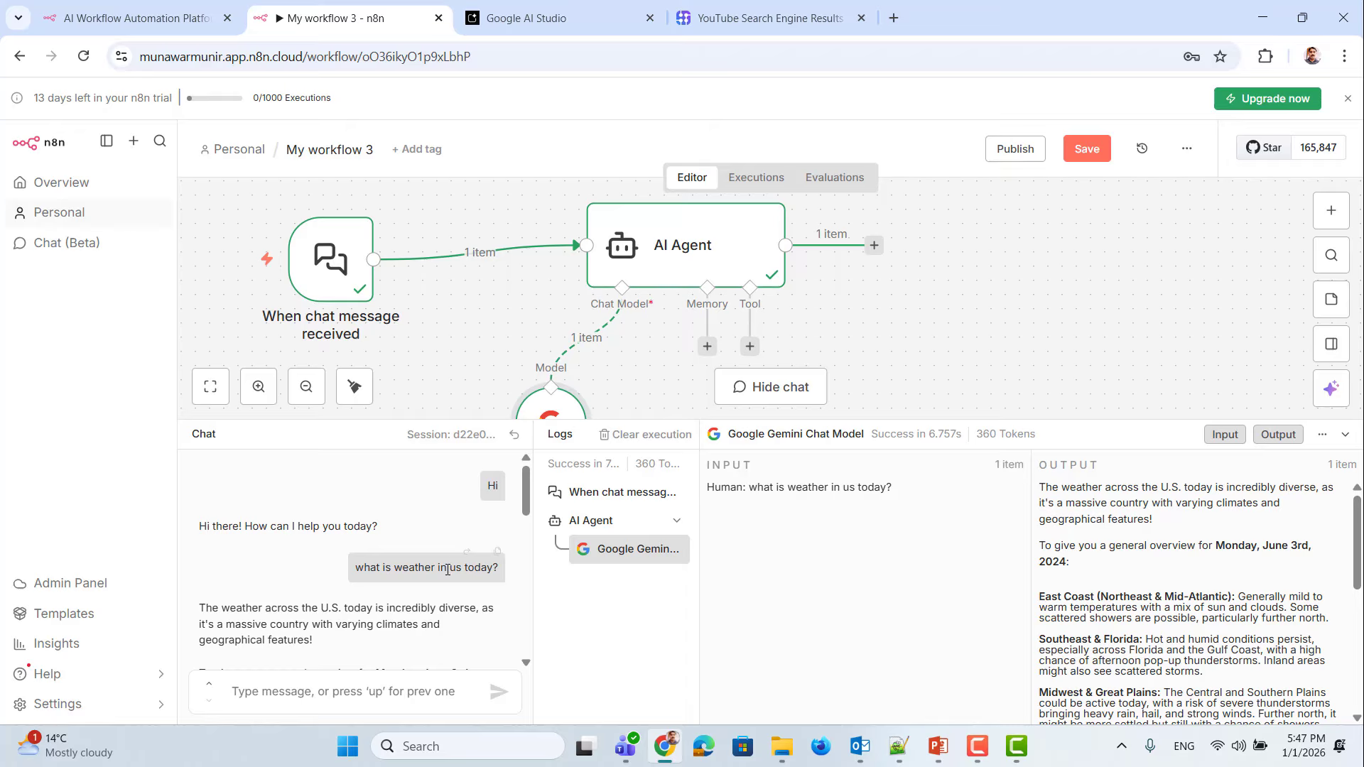
{"action": "left_click", "coordinate": [708, 348]}
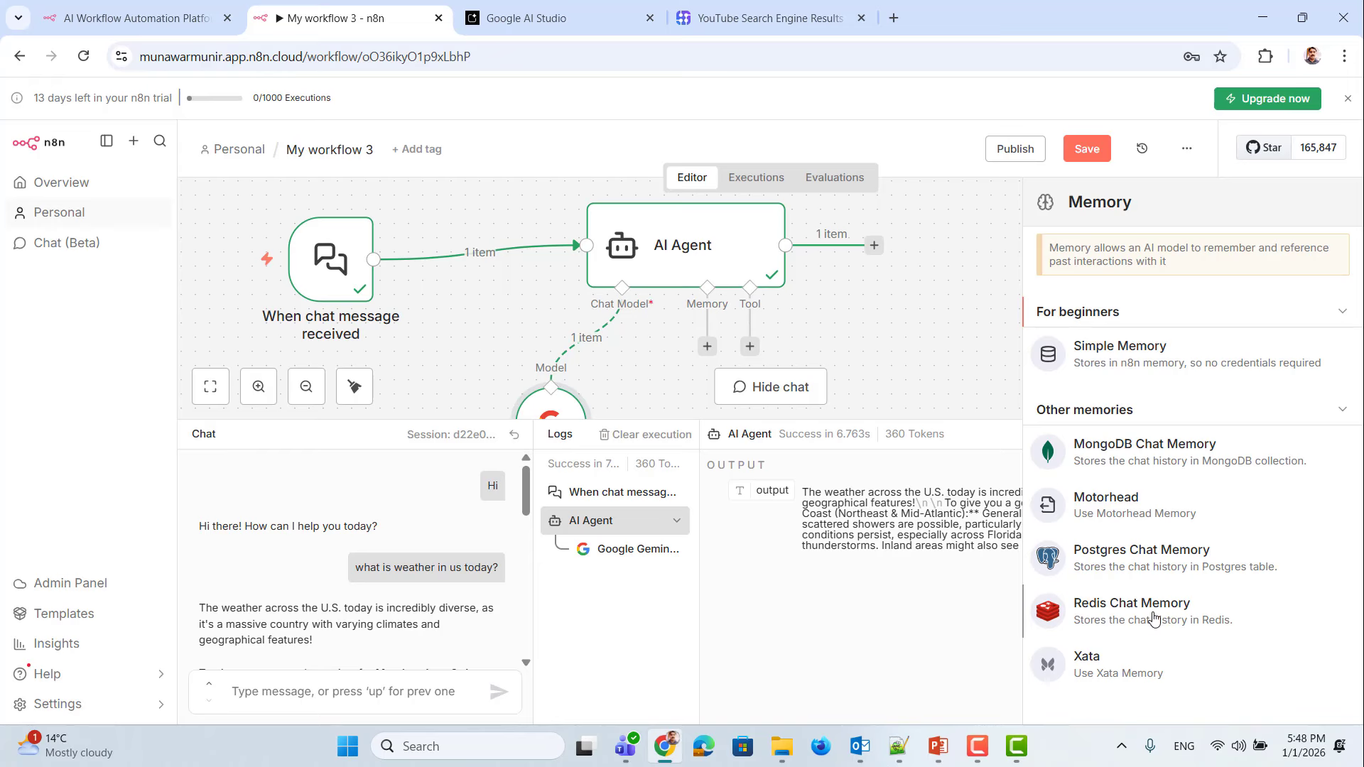
{"action": "left_click", "coordinate": [1129, 361]}
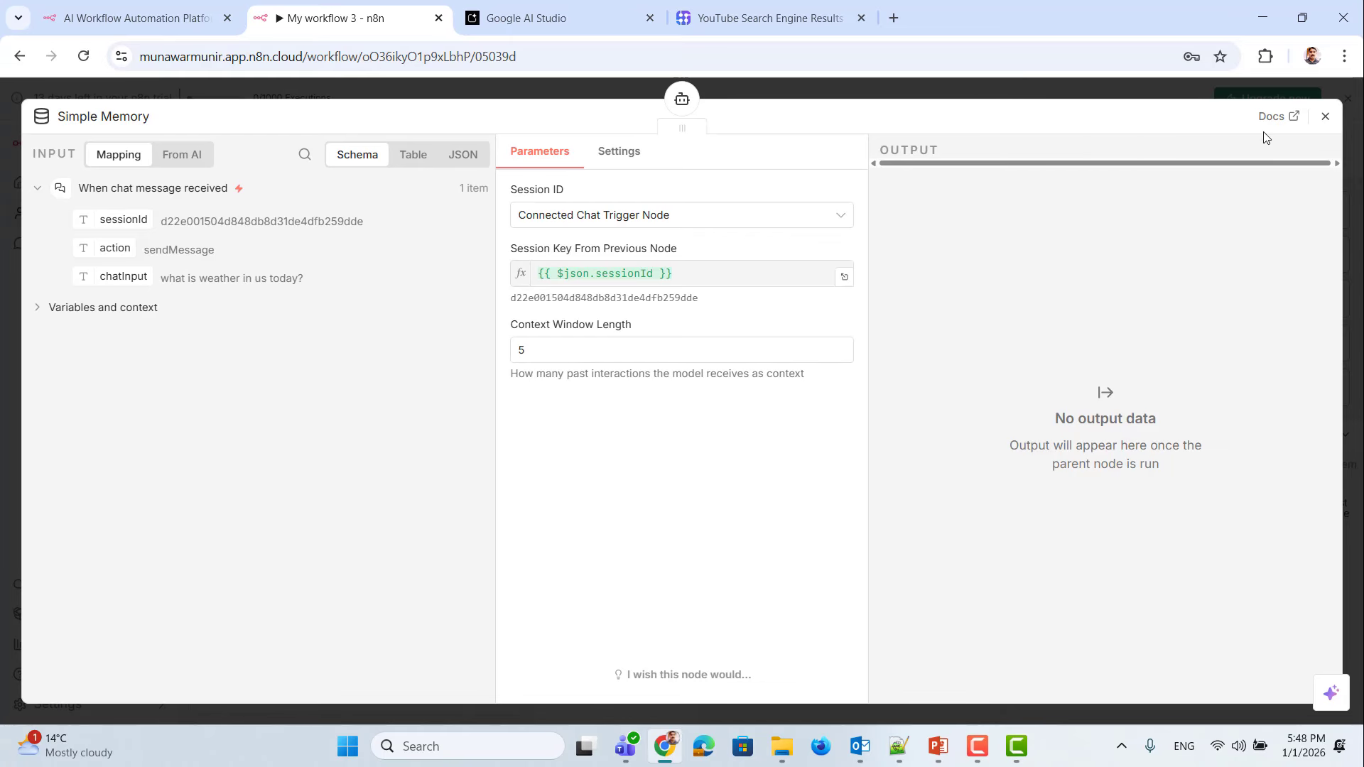
{"action": "left_click", "coordinate": [1325, 116]}
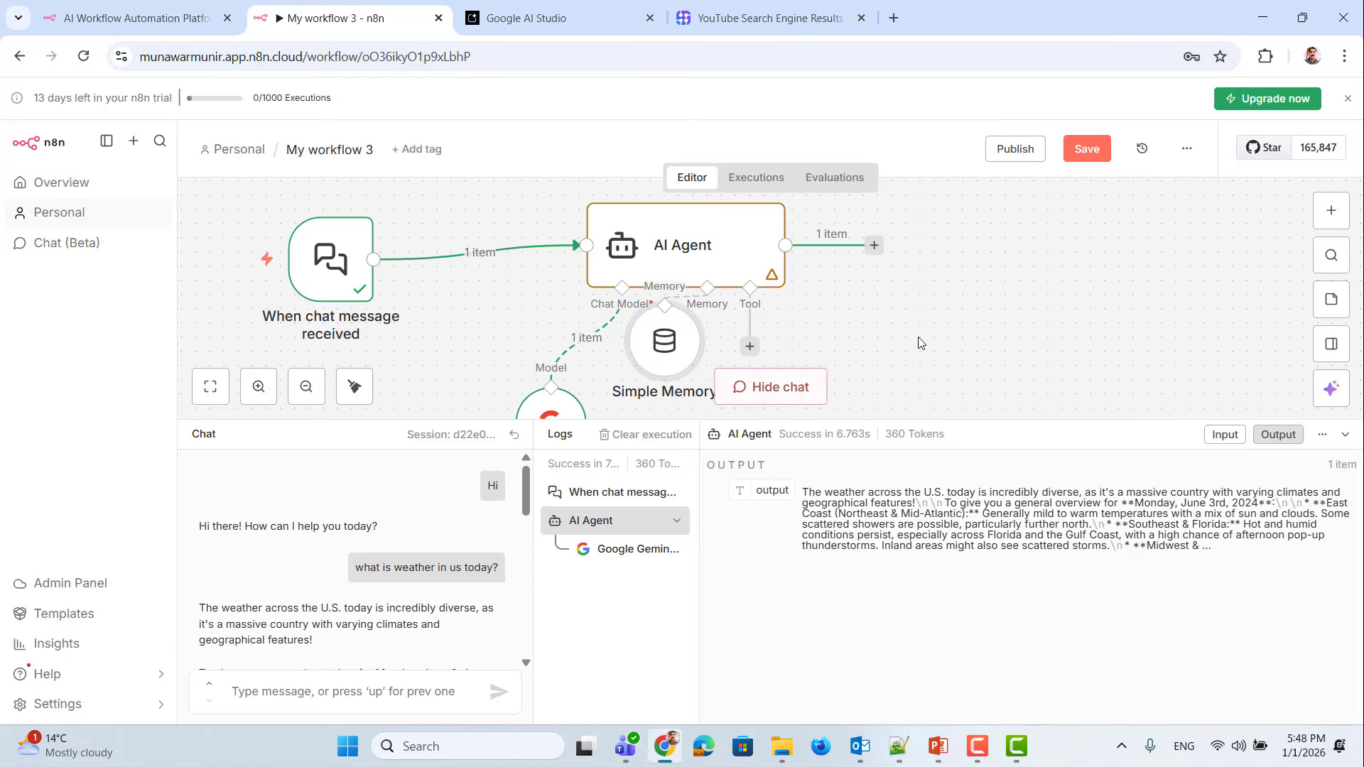
Step: Move the Simple Memory node below the AI Agent, beside the Google Gemini Chat Model node
{"action": "left_click_drag", "start_coordinate": [697, 339], "coordinate": [739, 341]}
{"action": "scroll", "coordinate": [873, 325], "scroll_direction": "up", "scroll_amount": 3}
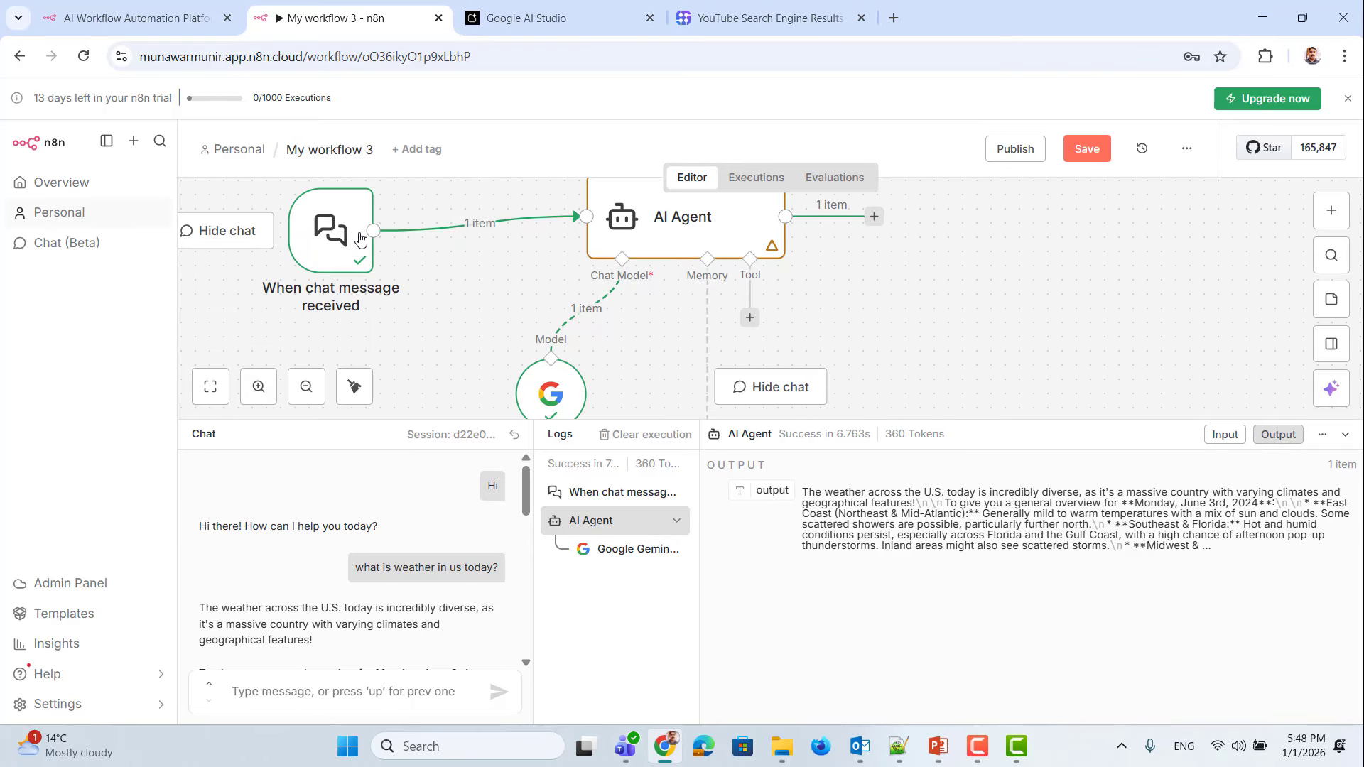
{"action": "mouse_move", "coordinate": [534, 409]}
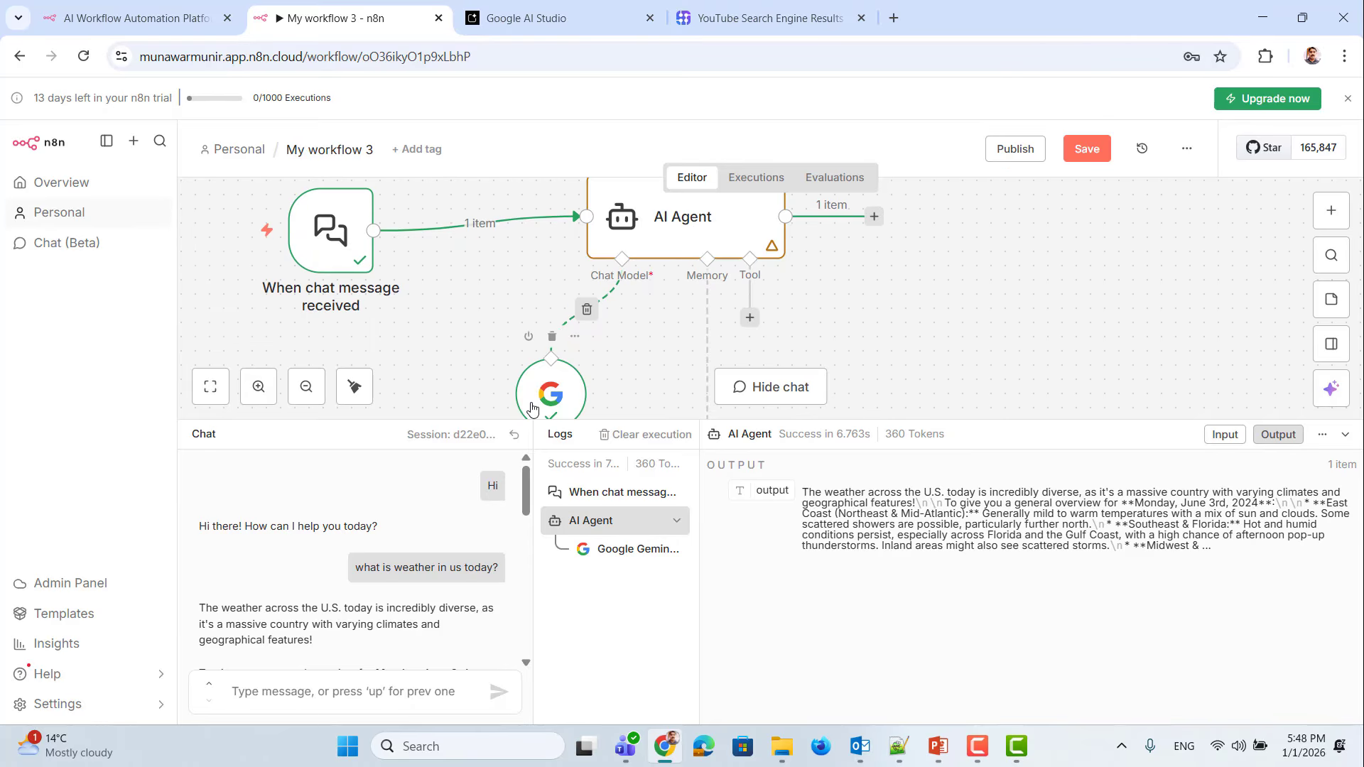
{"action": "scroll", "coordinate": [797, 353], "scroll_direction": "down", "scroll_amount": 4}
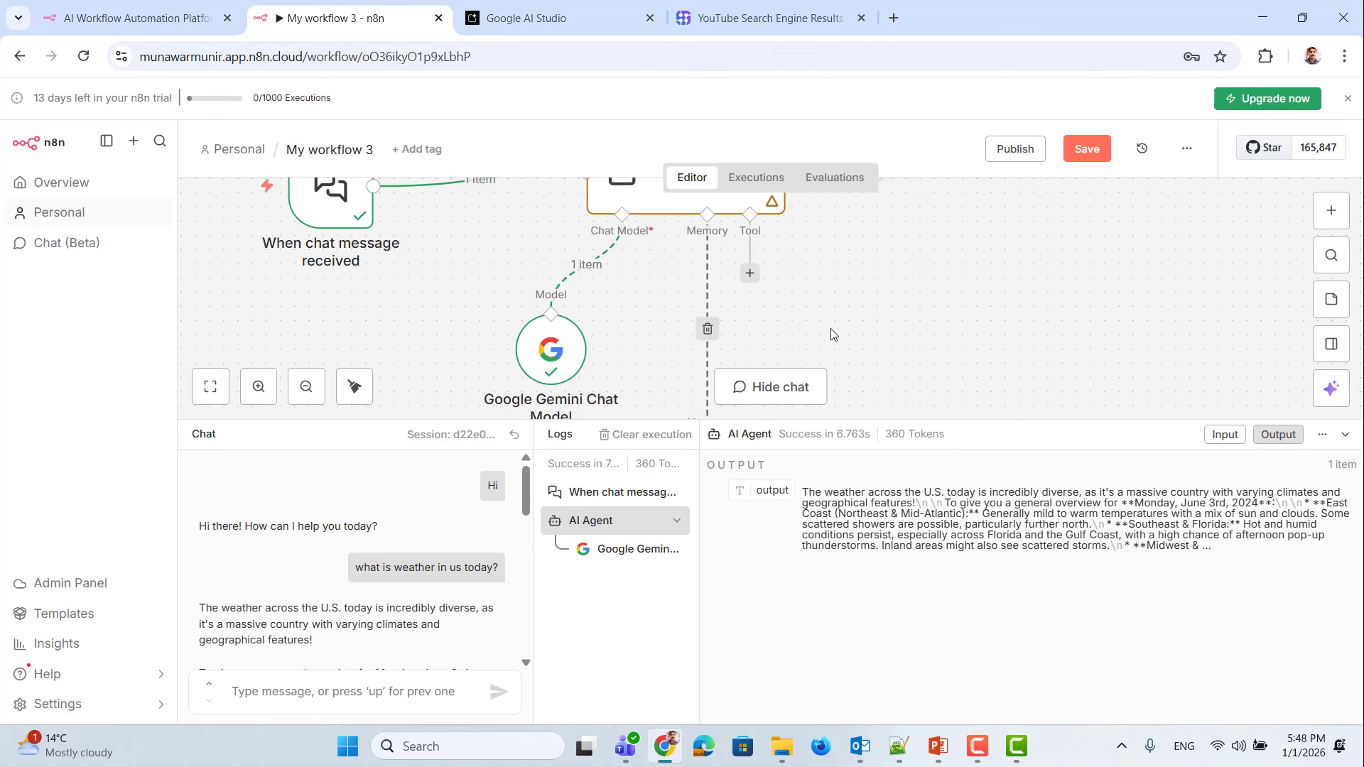
{"action": "left_click_drag", "start_coordinate": [705, 372], "coordinate": [689, 298]}
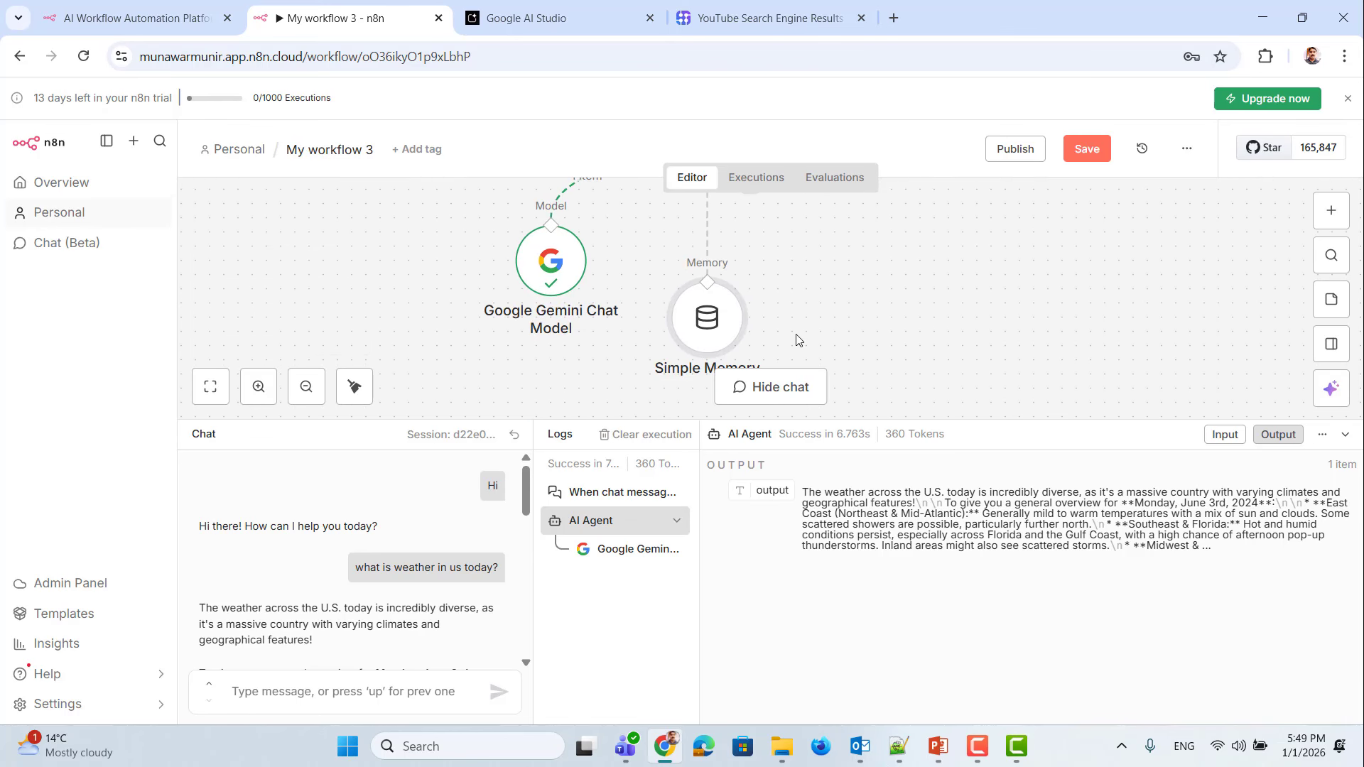
Step: Search the available tools for "cal" and attach the Calculator to the AI Agent as a tool
{"action": "scroll", "coordinate": [797, 341], "scroll_direction": "up", "scroll_amount": 1}
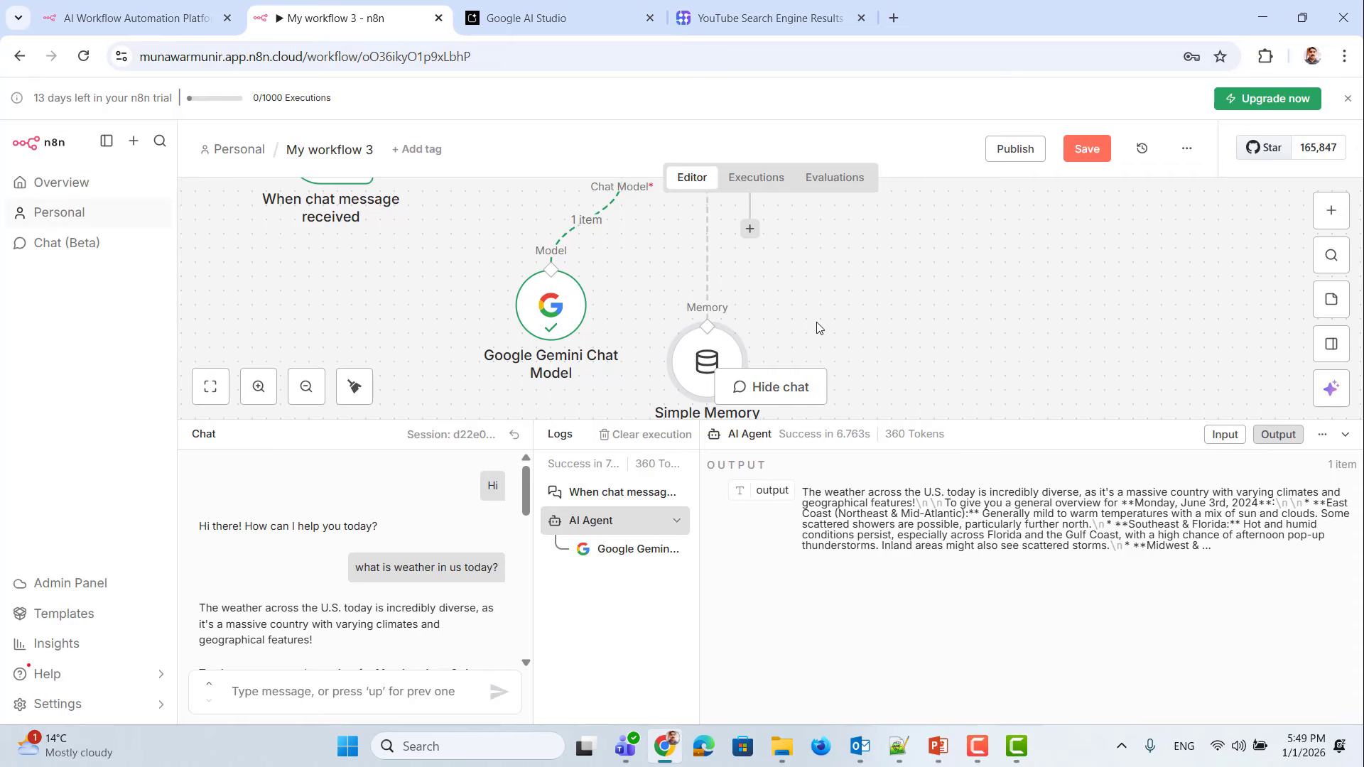
{"action": "scroll", "coordinate": [856, 326], "scroll_direction": "up", "scroll_amount": 1}
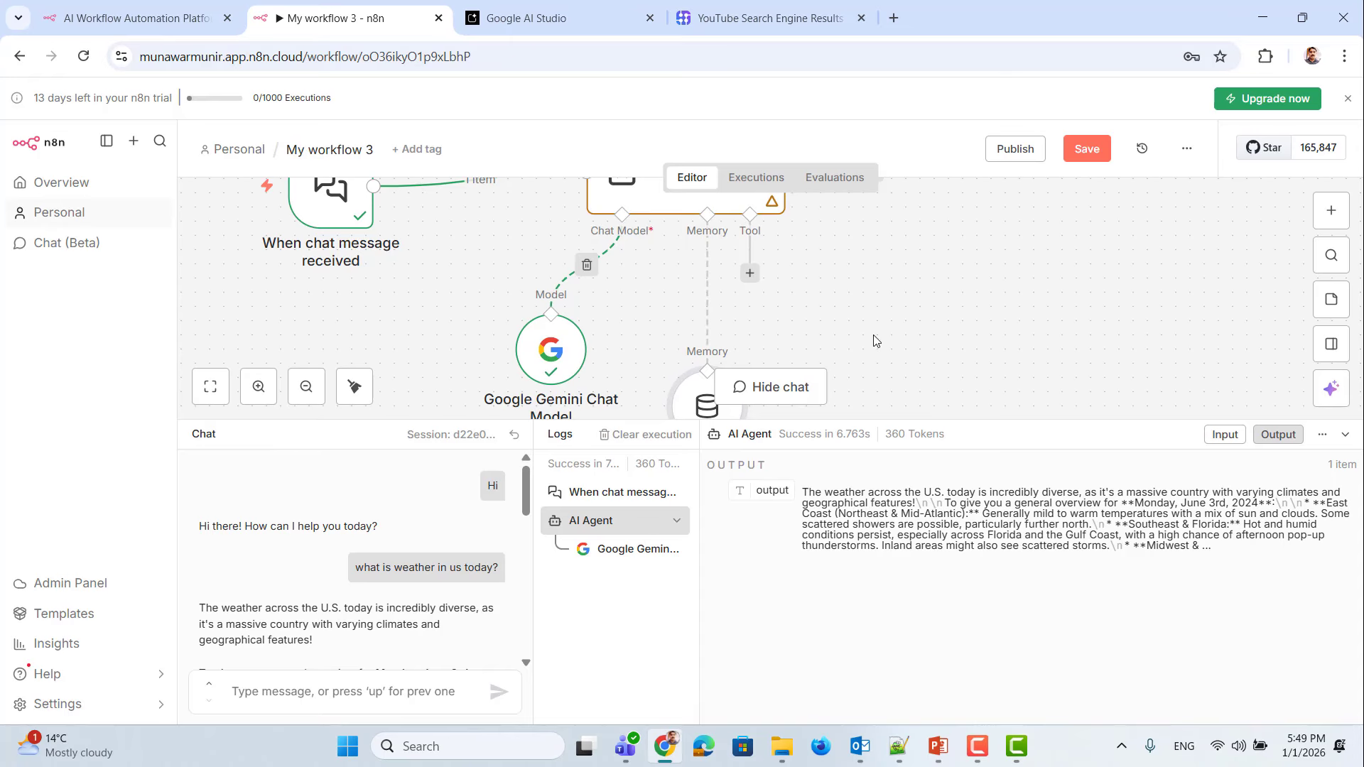
{"action": "scroll", "coordinate": [873, 339], "scroll_direction": "up", "scroll_amount": 1}
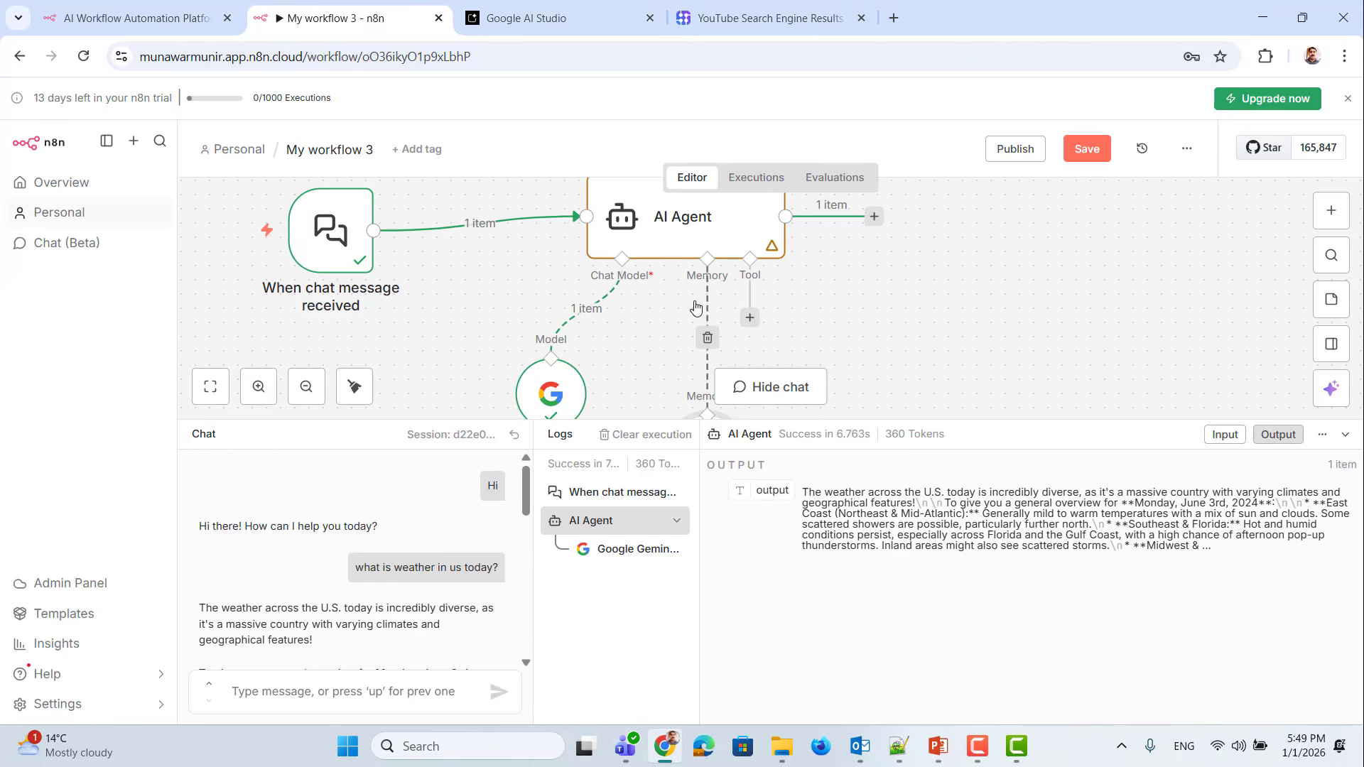
{"action": "scroll", "coordinate": [792, 329], "scroll_direction": "down", "scroll_amount": 1}
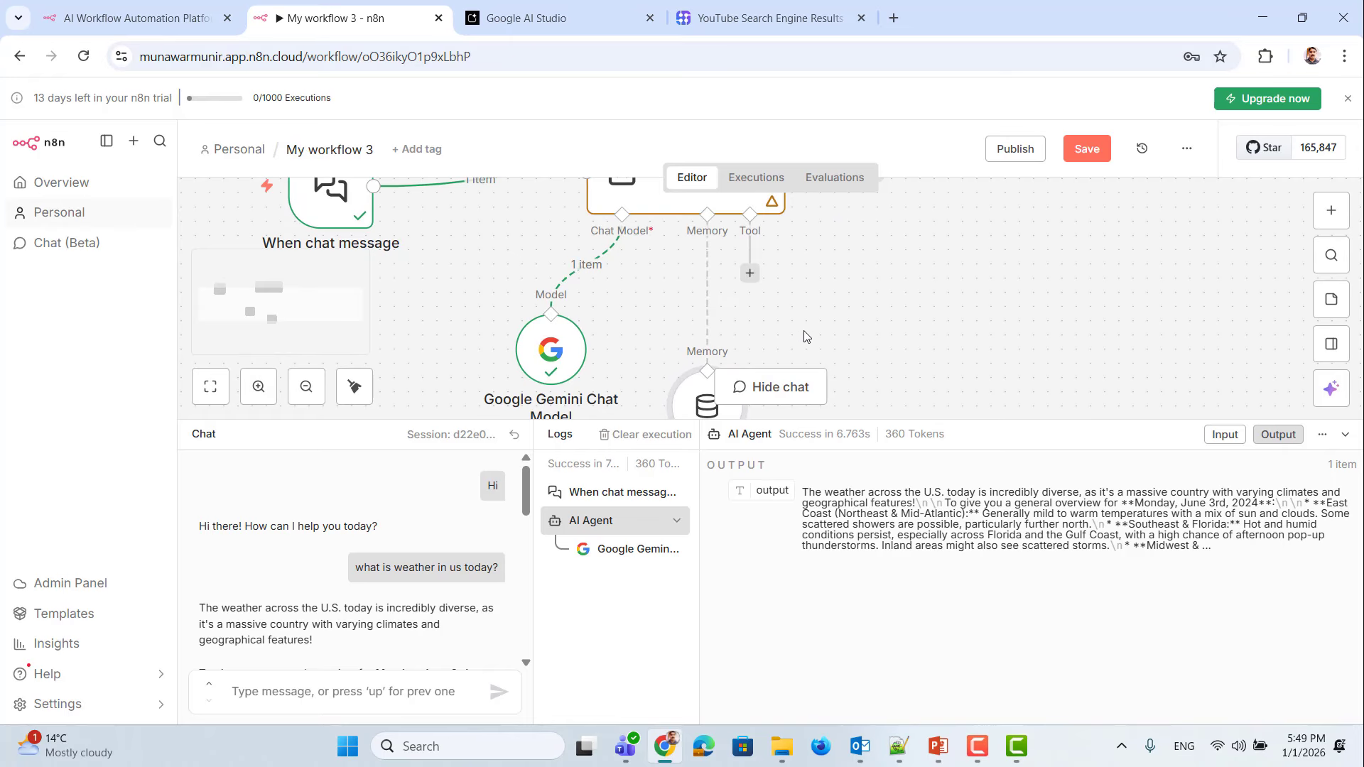
{"action": "scroll", "coordinate": [862, 313], "scroll_direction": "up", "scroll_amount": 1}
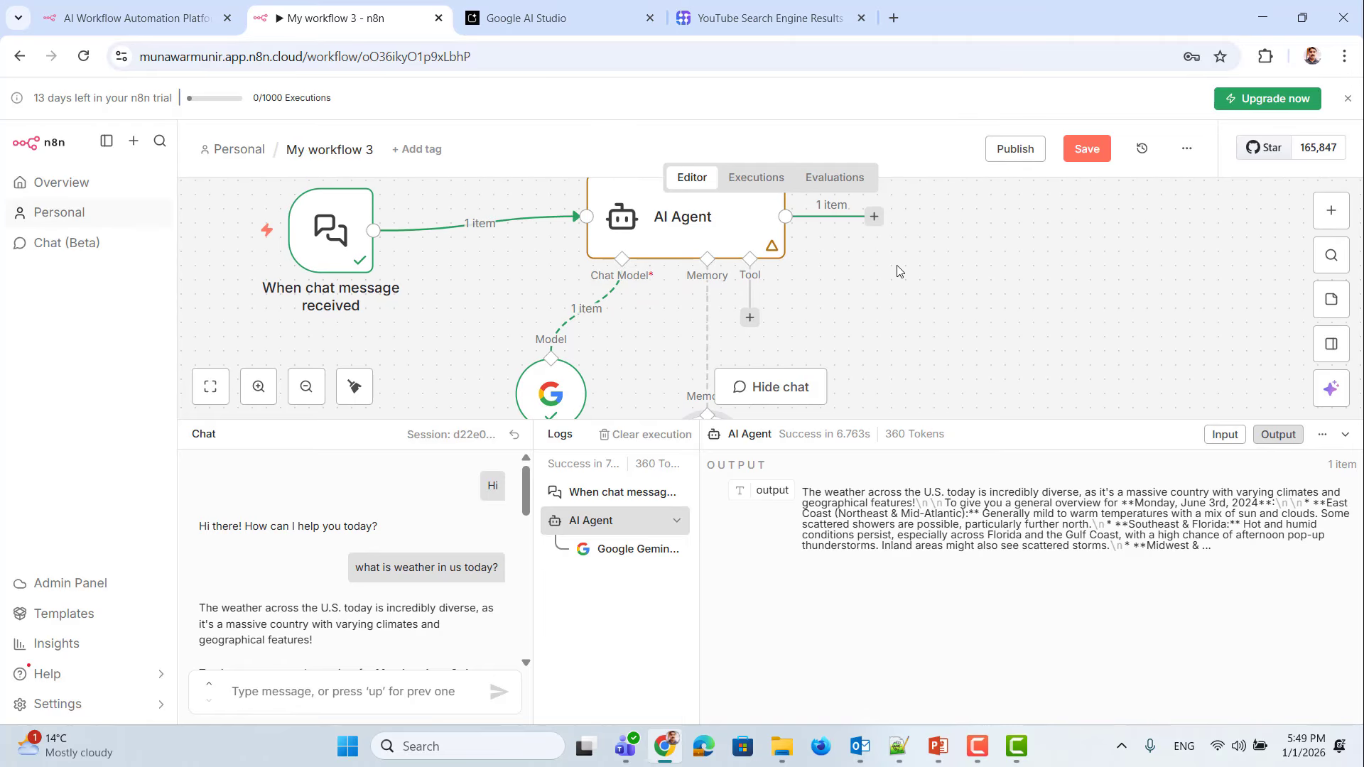
{"action": "left_click", "coordinate": [750, 318]}
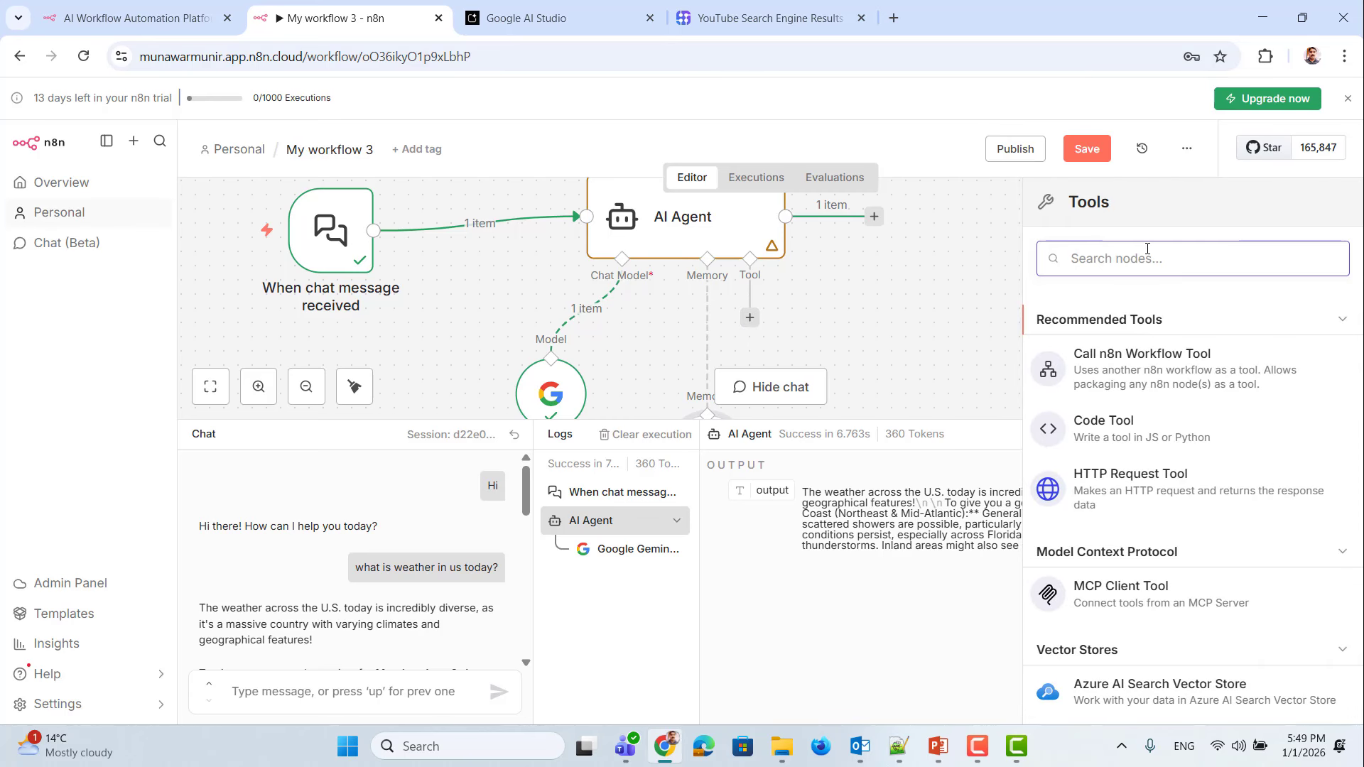
{"action": "type", "text": "cal"}
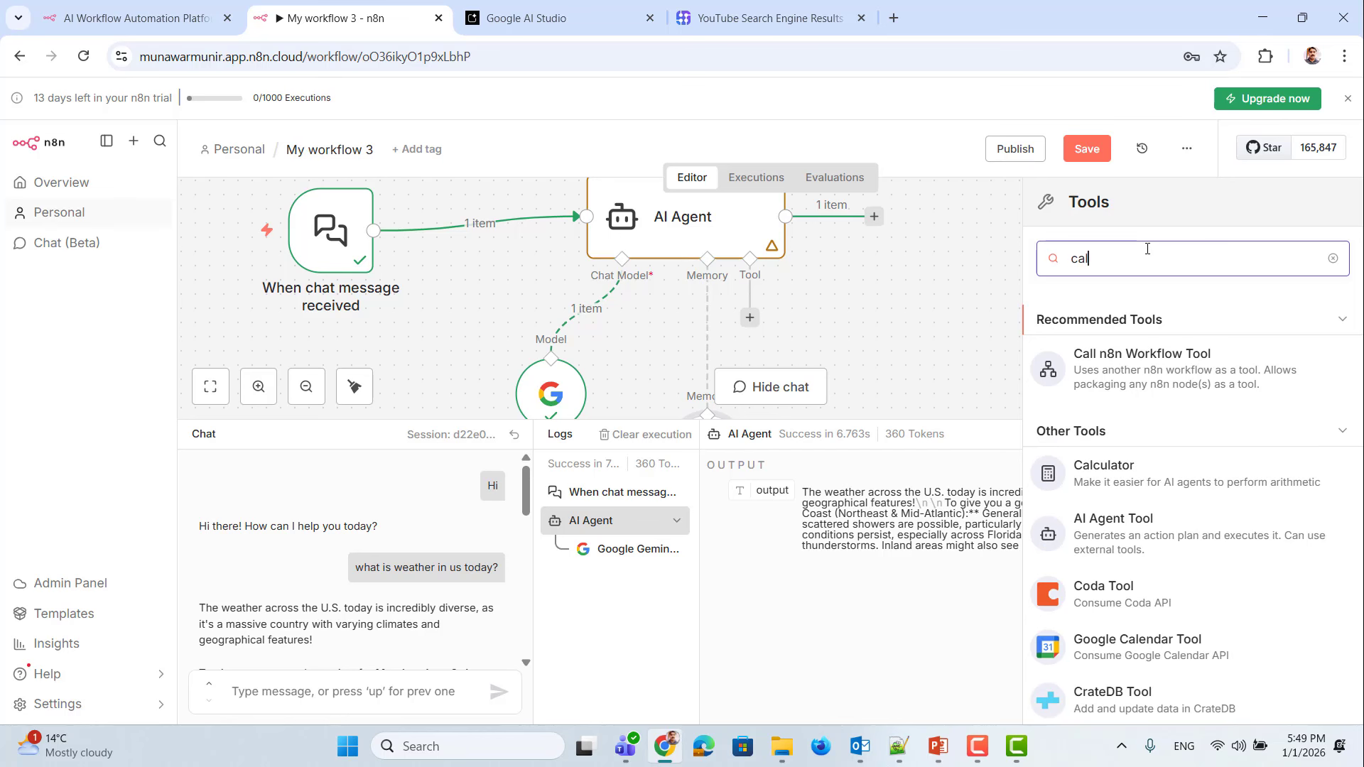
{"action": "left_click", "coordinate": [1124, 487]}
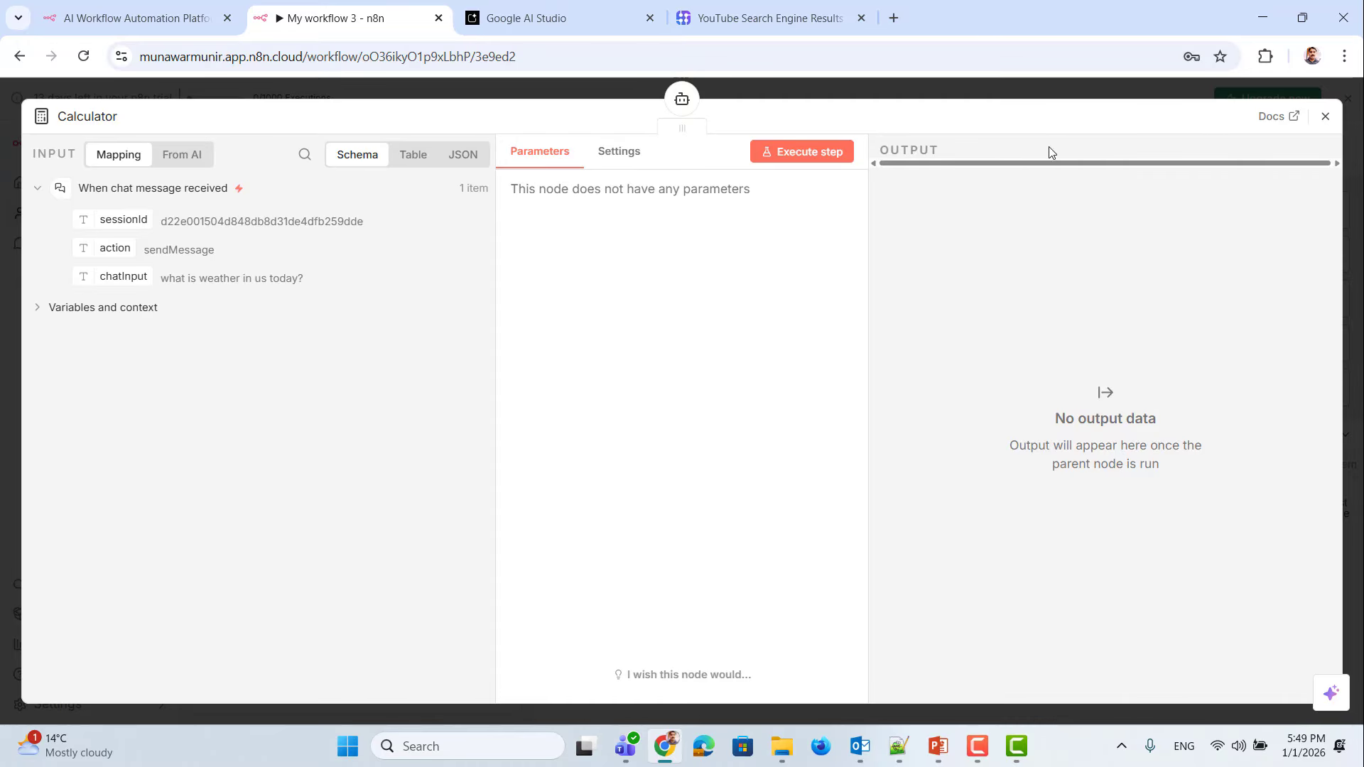
{"action": "left_click", "coordinate": [1324, 115]}
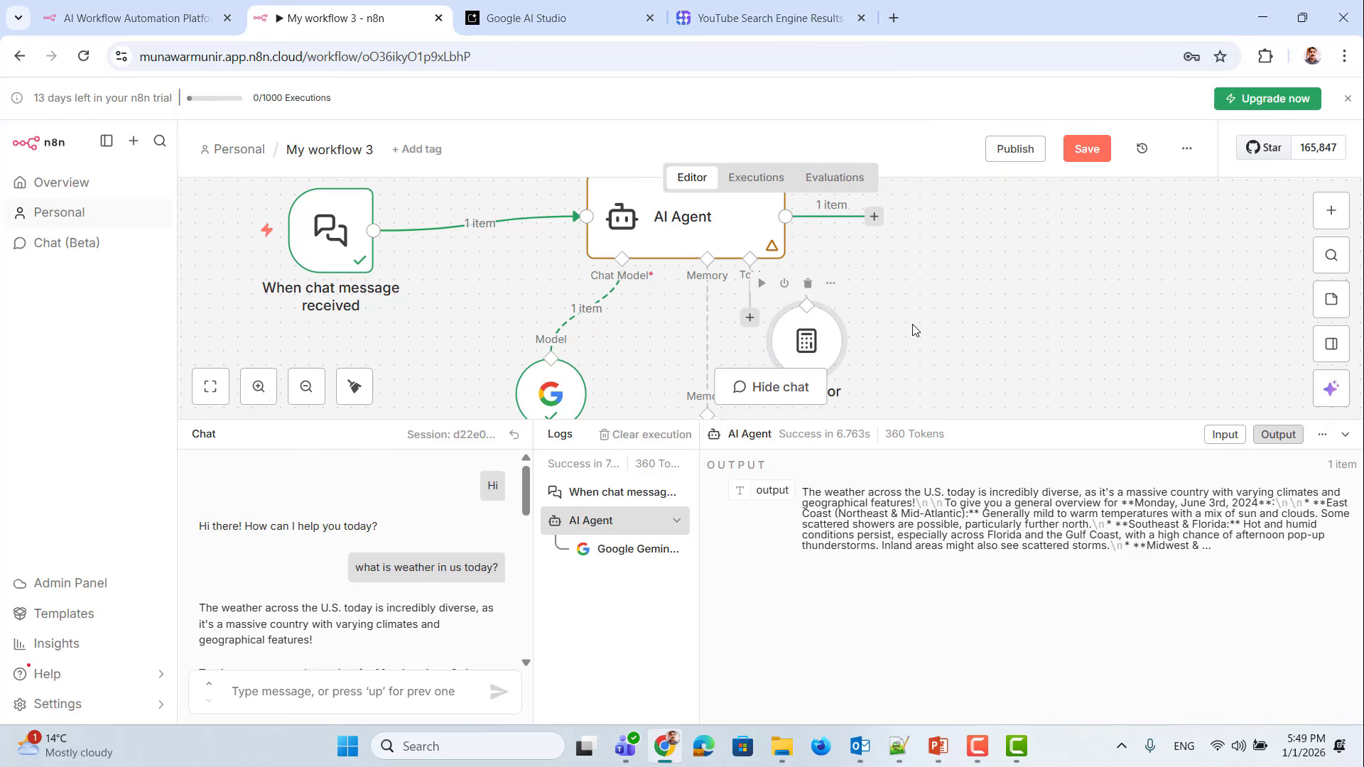
Step: Move the Calculator node clear of the Simple Memory node so the two sit side by side
{"action": "scroll", "coordinate": [782, 351], "scroll_direction": "down", "scroll_amount": 3}
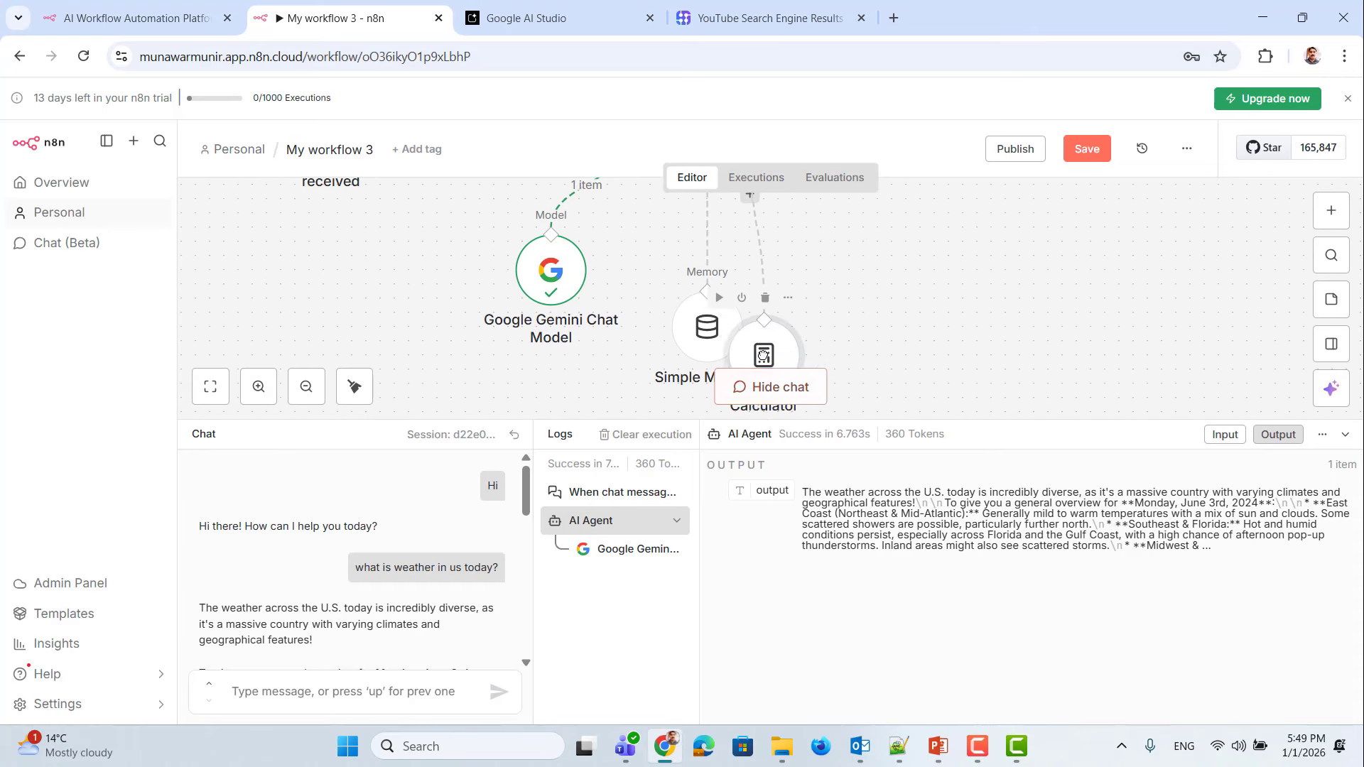
{"action": "left_click_drag", "start_coordinate": [762, 355], "coordinate": [876, 327]}
{"action": "scroll", "coordinate": [976, 346], "scroll_direction": "up", "scroll_amount": 3}
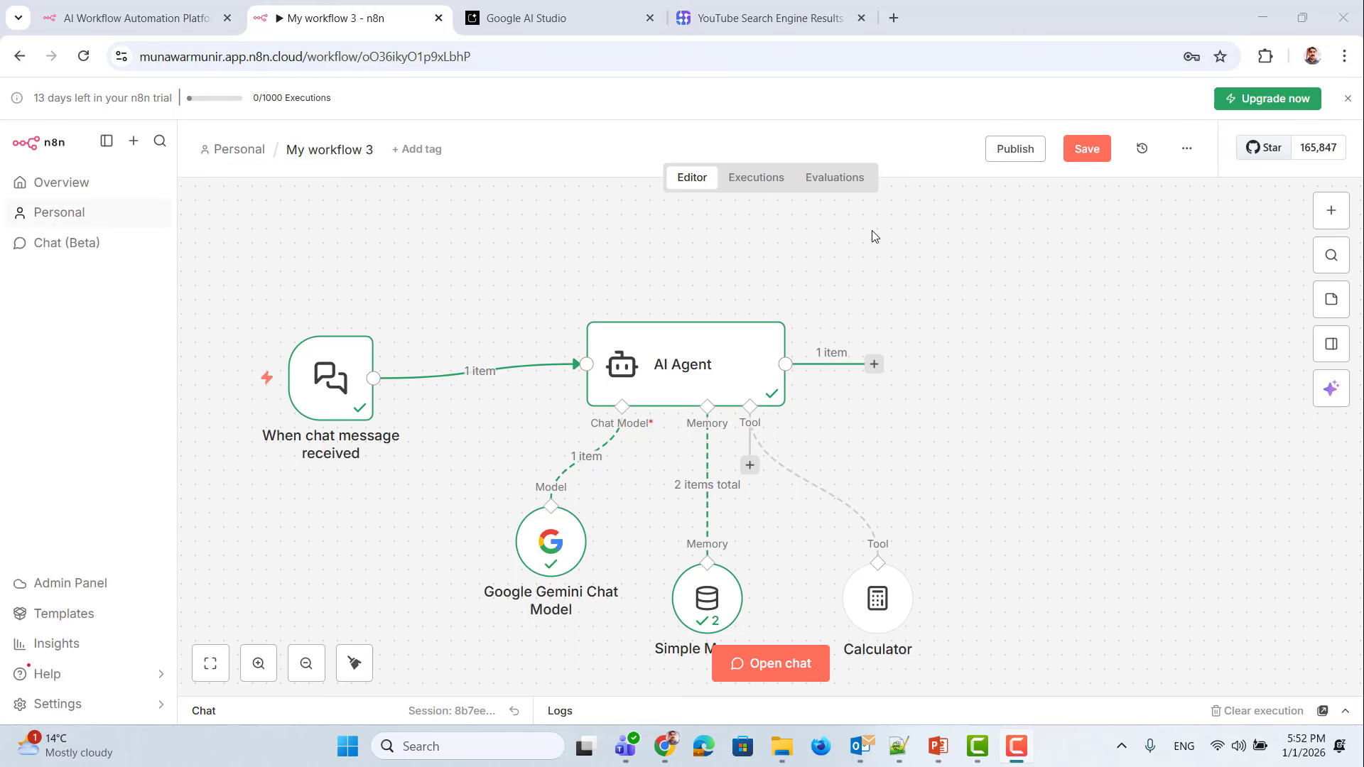
Step: Search the nodes for "serp" and add SerpApi Official's Search YouTube action after the AI Agent's output
{"action": "mouse_move", "coordinate": [342, 410]}
{"action": "left_click", "coordinate": [874, 363]}
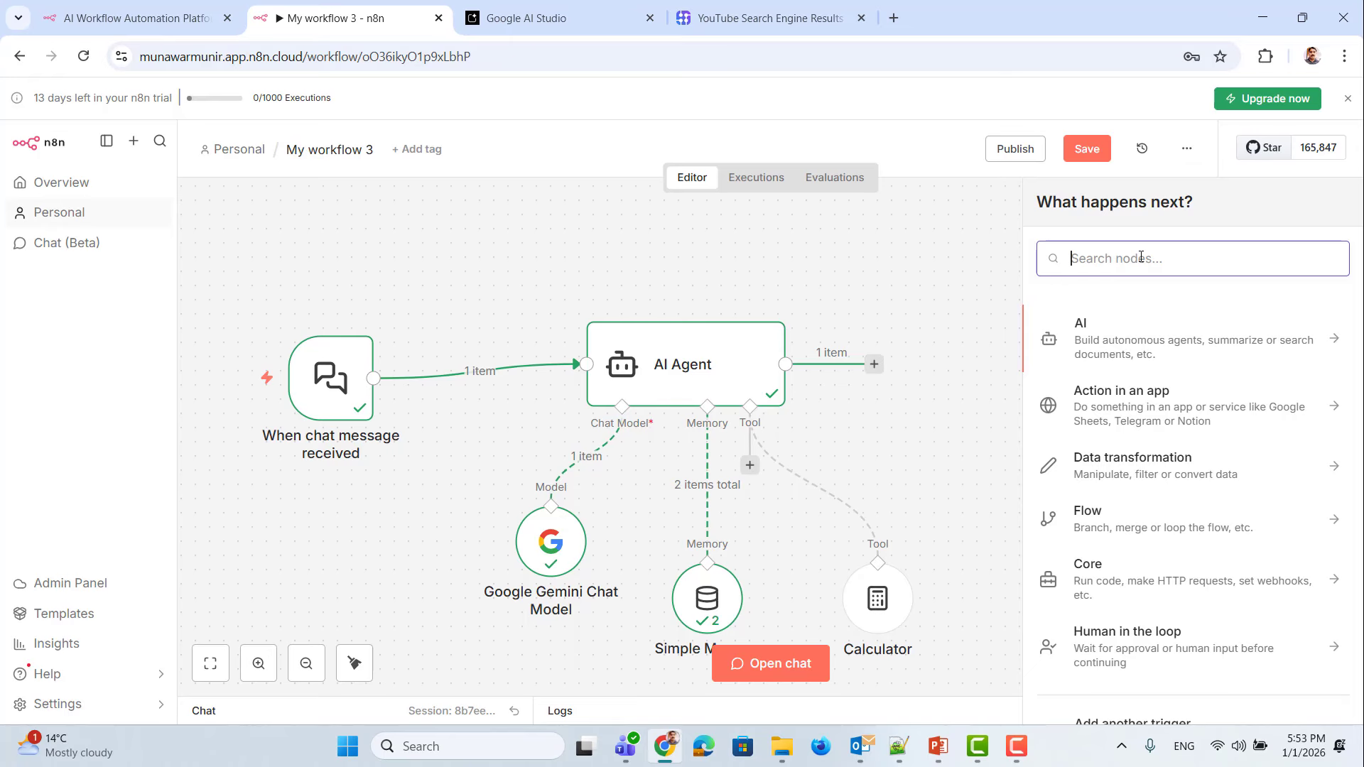
{"action": "type", "text": "serp"}
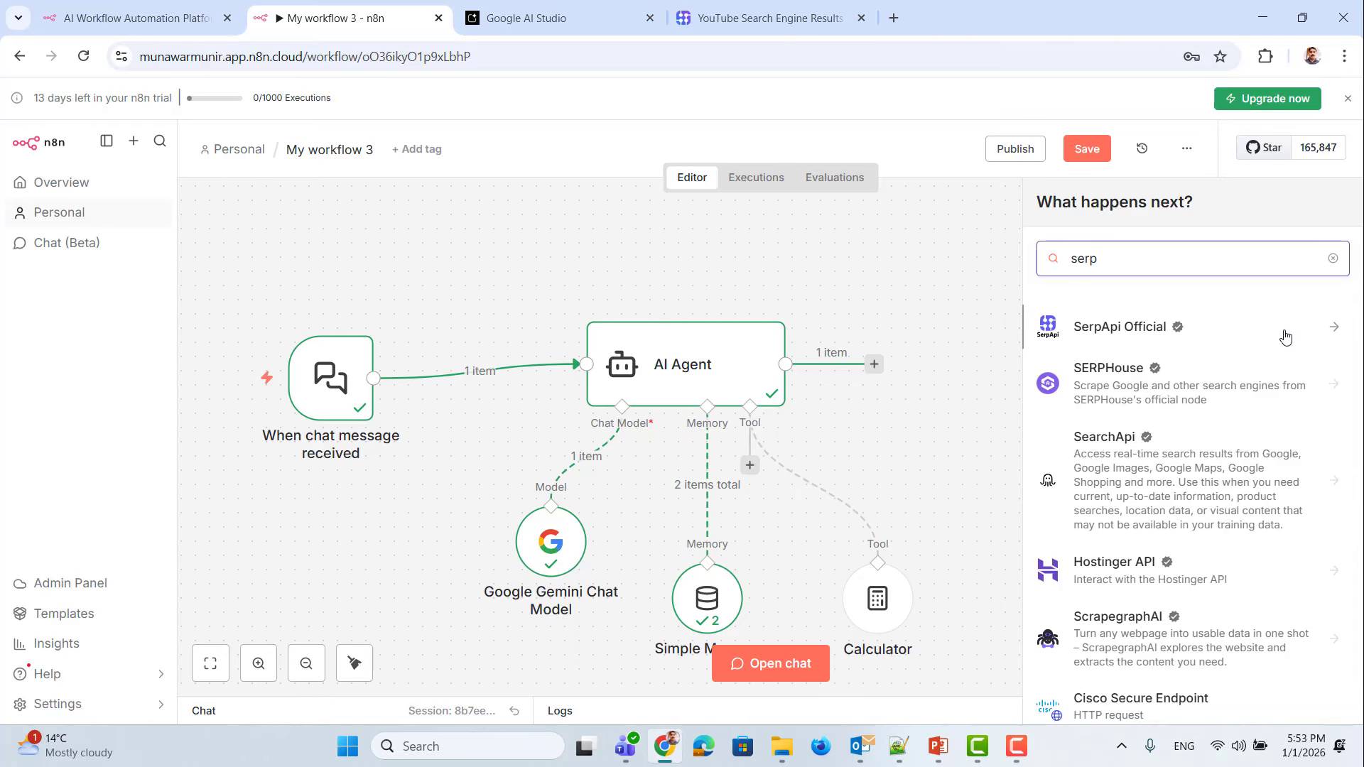
{"action": "left_click", "coordinate": [1135, 332]}
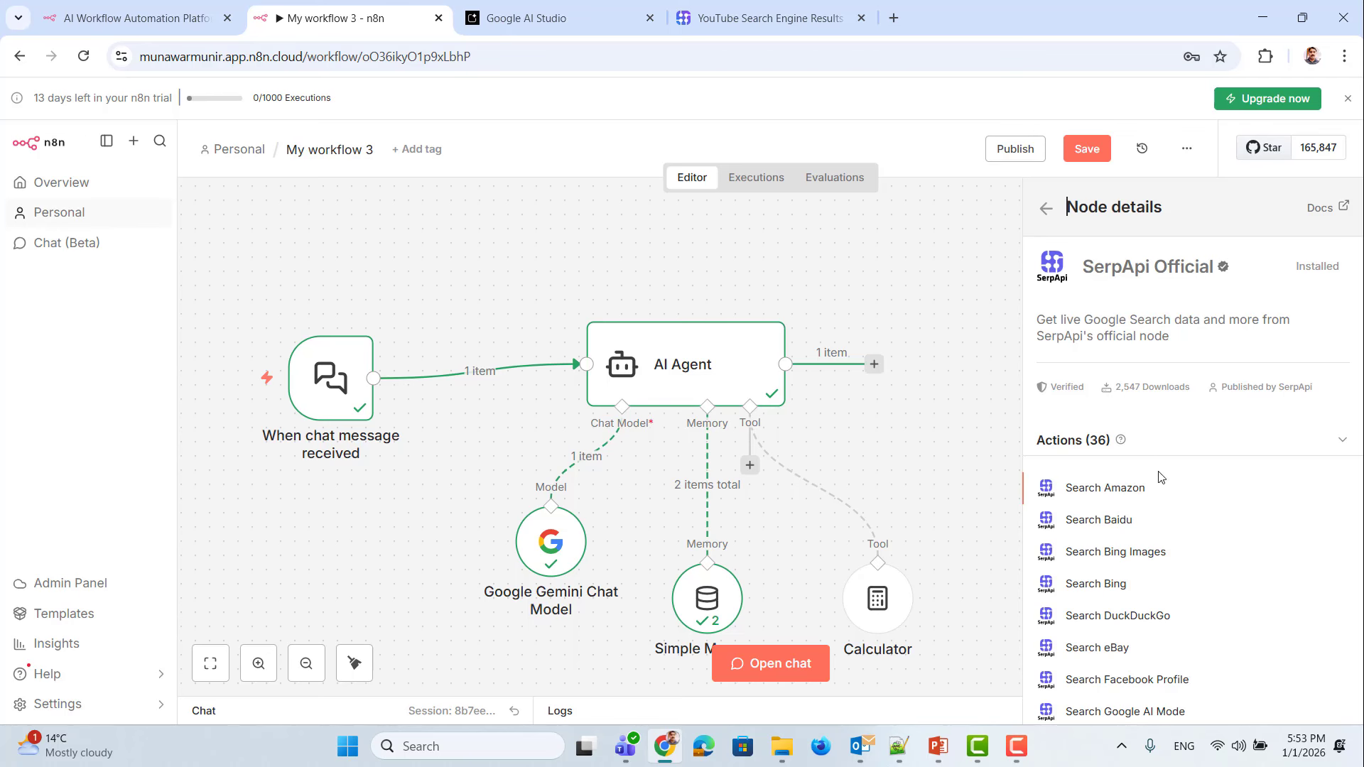
{"action": "scroll", "coordinate": [1142, 517], "scroll_direction": "down", "scroll_amount": 10}
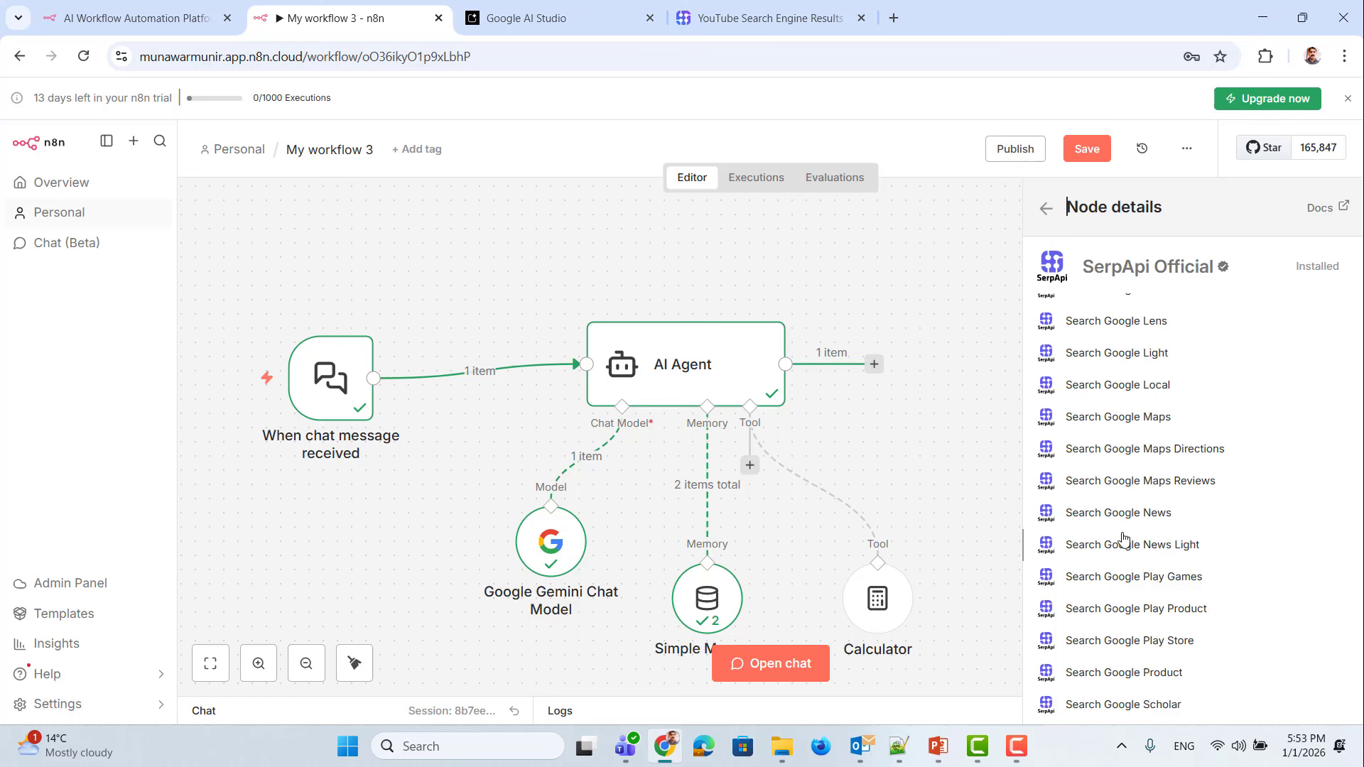
{"action": "scroll", "coordinate": [1122, 539], "scroll_direction": "down", "scroll_amount": 1}
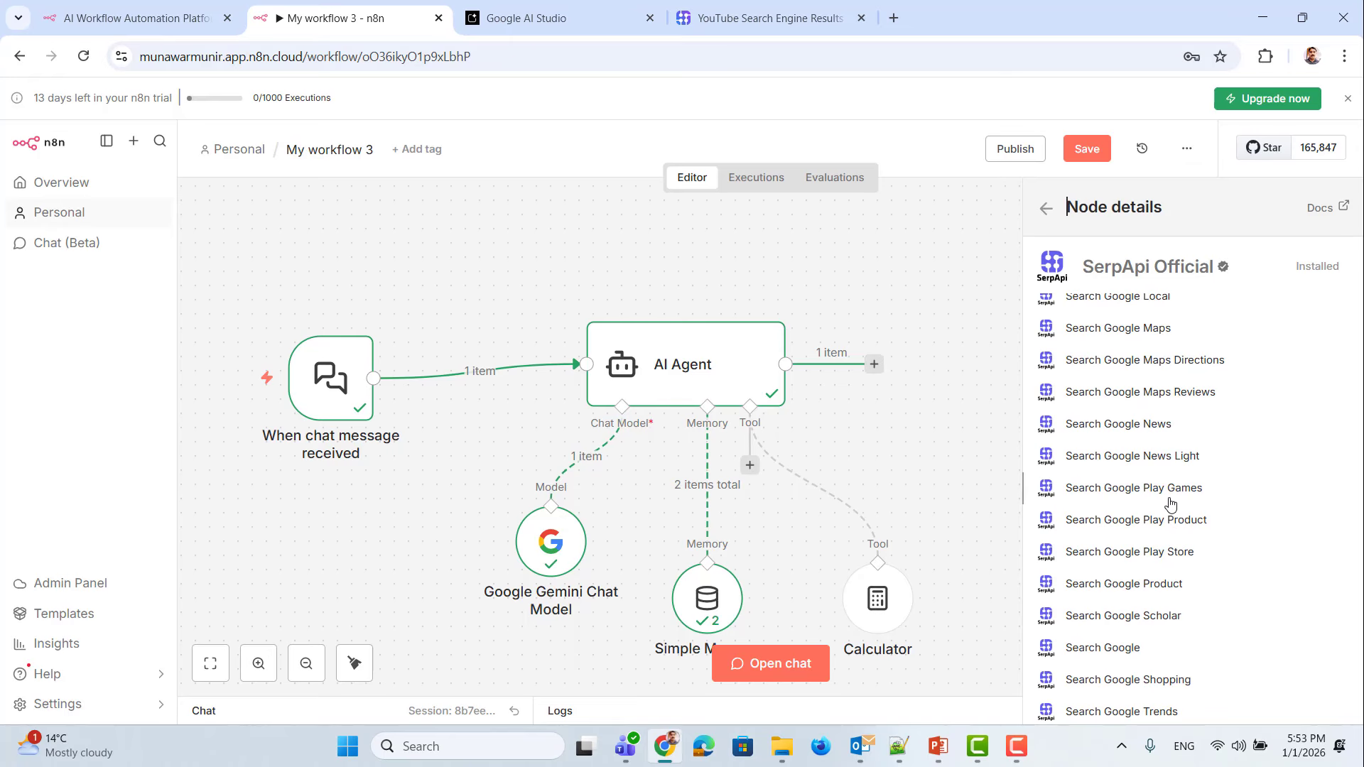
{"action": "scroll", "coordinate": [1176, 560], "scroll_direction": "down", "scroll_amount": 2}
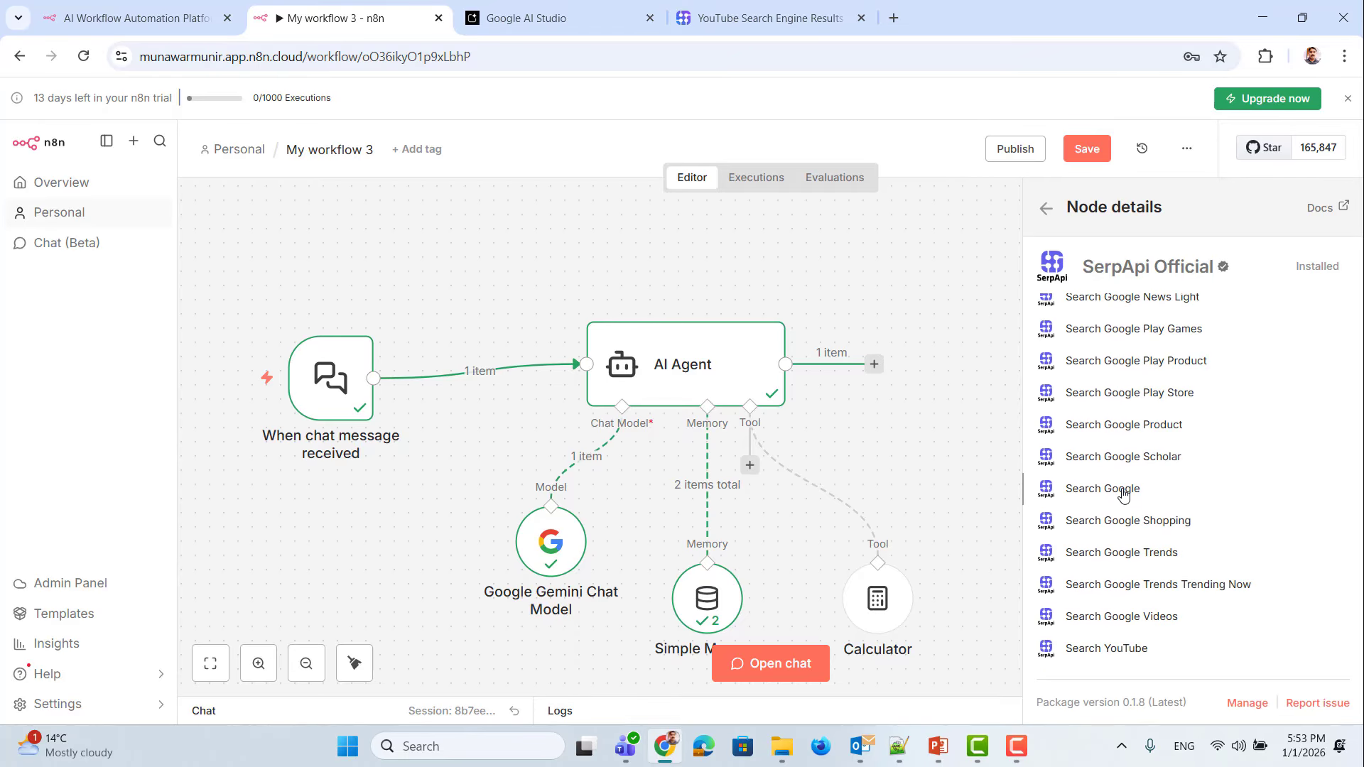
{"action": "left_click", "coordinate": [1109, 649]}
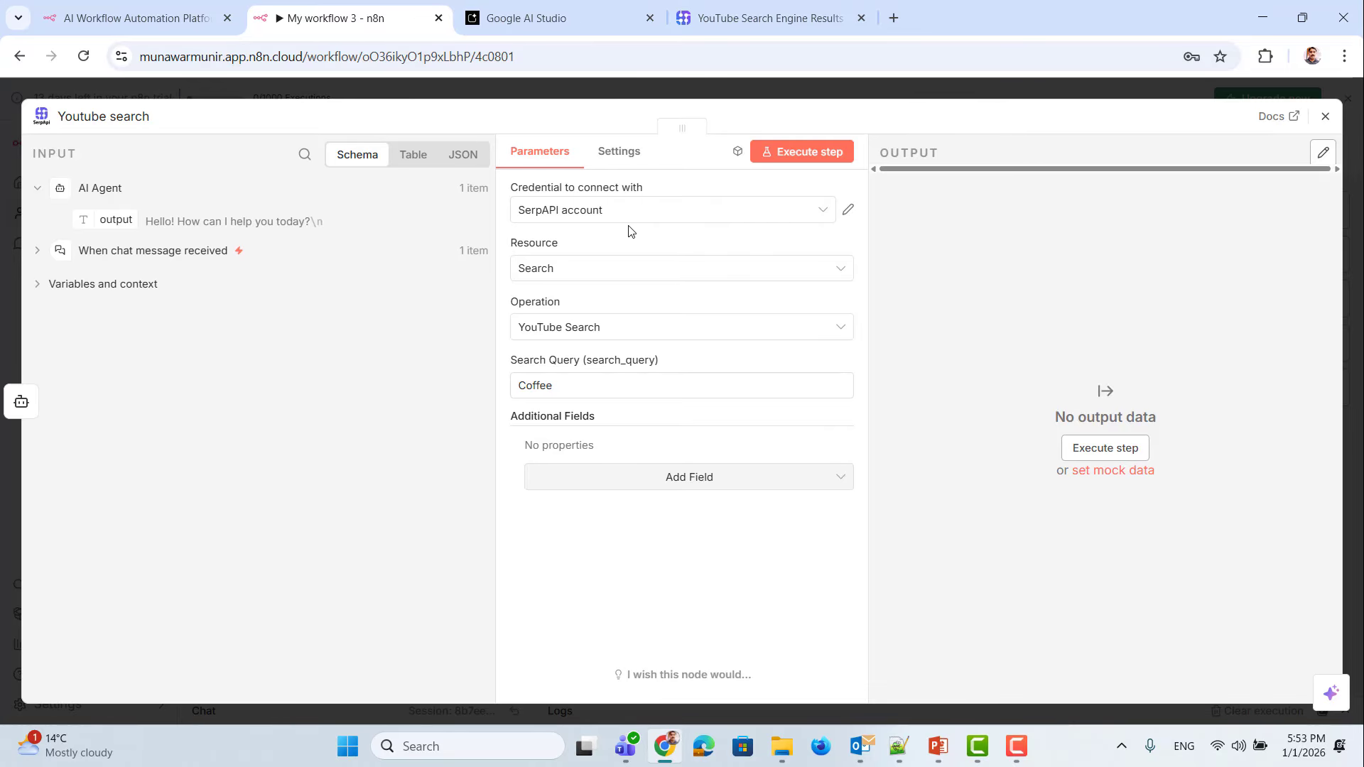
Step: Review the Resource and Operation choices of the Youtube search node, and close its settings without changing them
{"action": "left_click", "coordinate": [560, 274]}
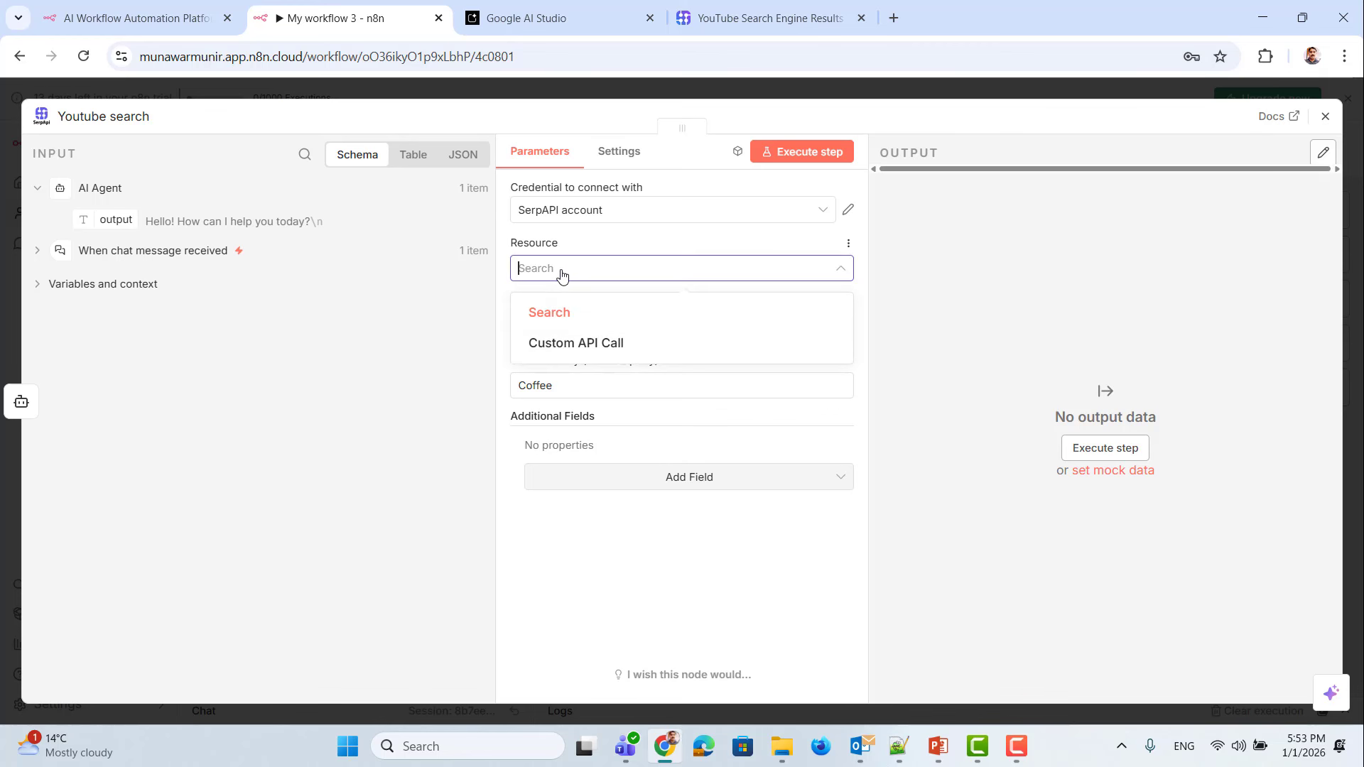
{"action": "left_click", "coordinate": [561, 274]}
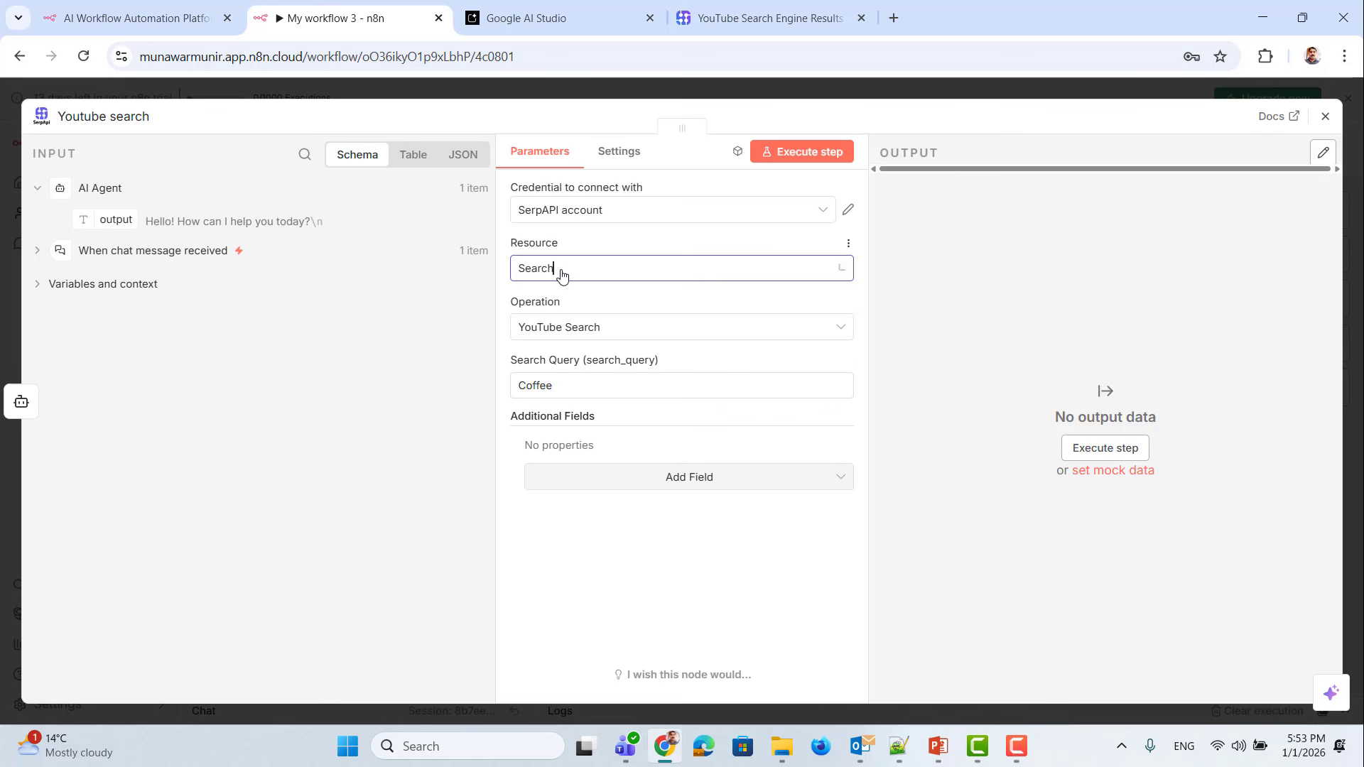
{"action": "left_click", "coordinate": [596, 329]}
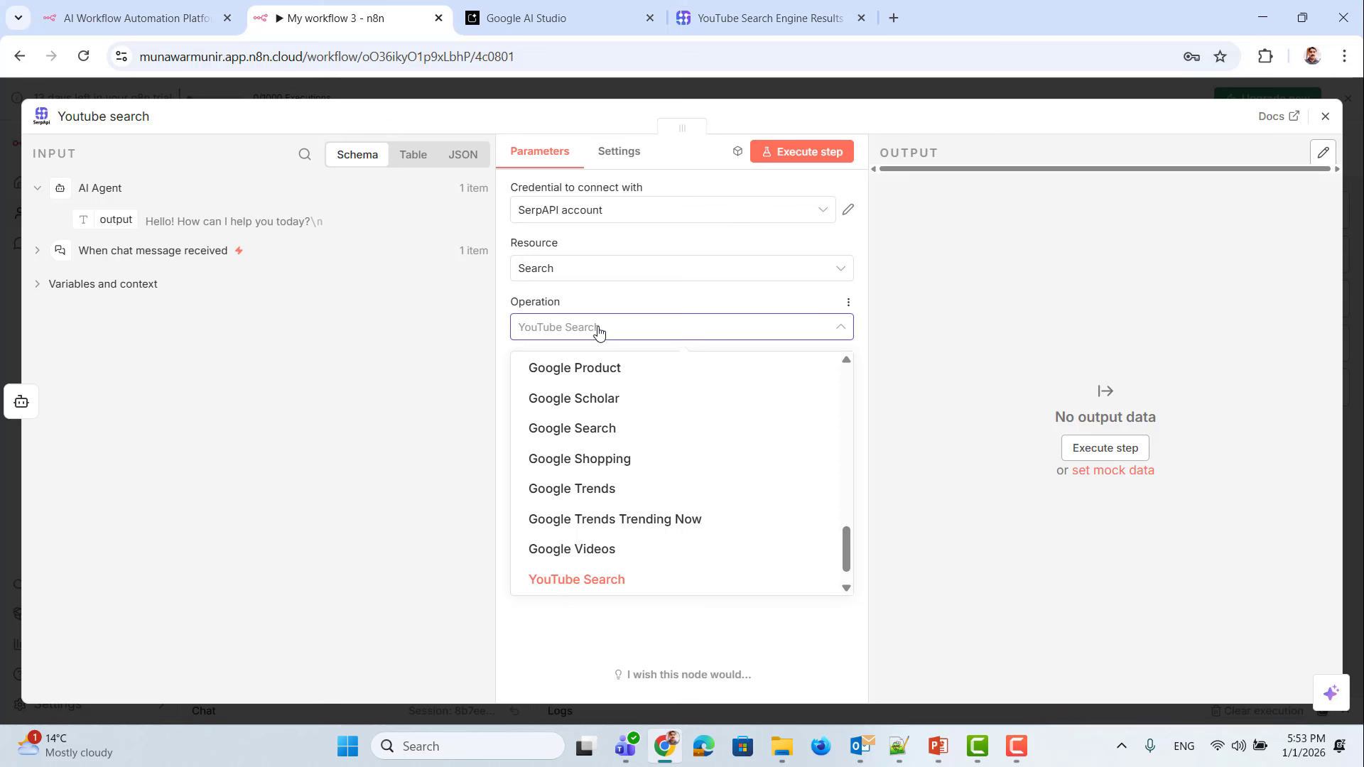
{"action": "left_click", "coordinate": [599, 331]}
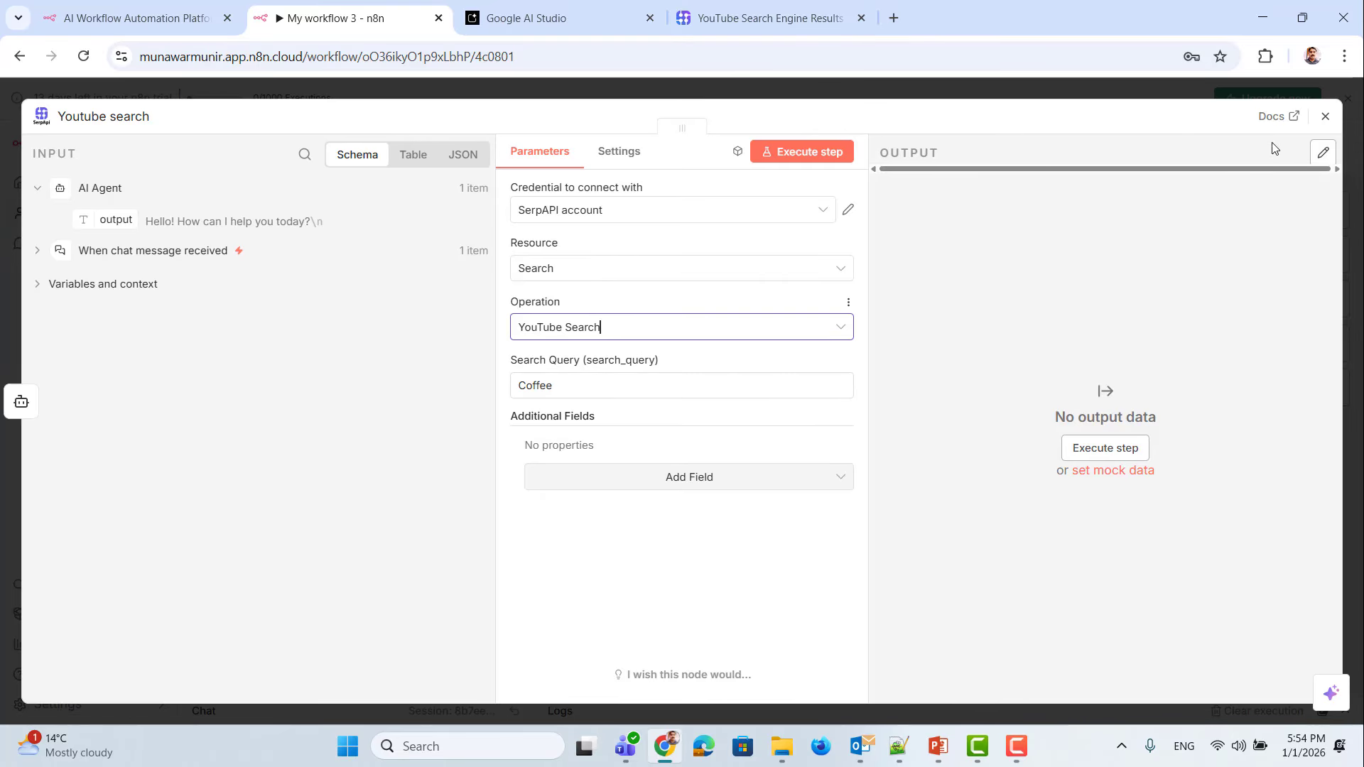
{"action": "left_click", "coordinate": [1326, 117]}
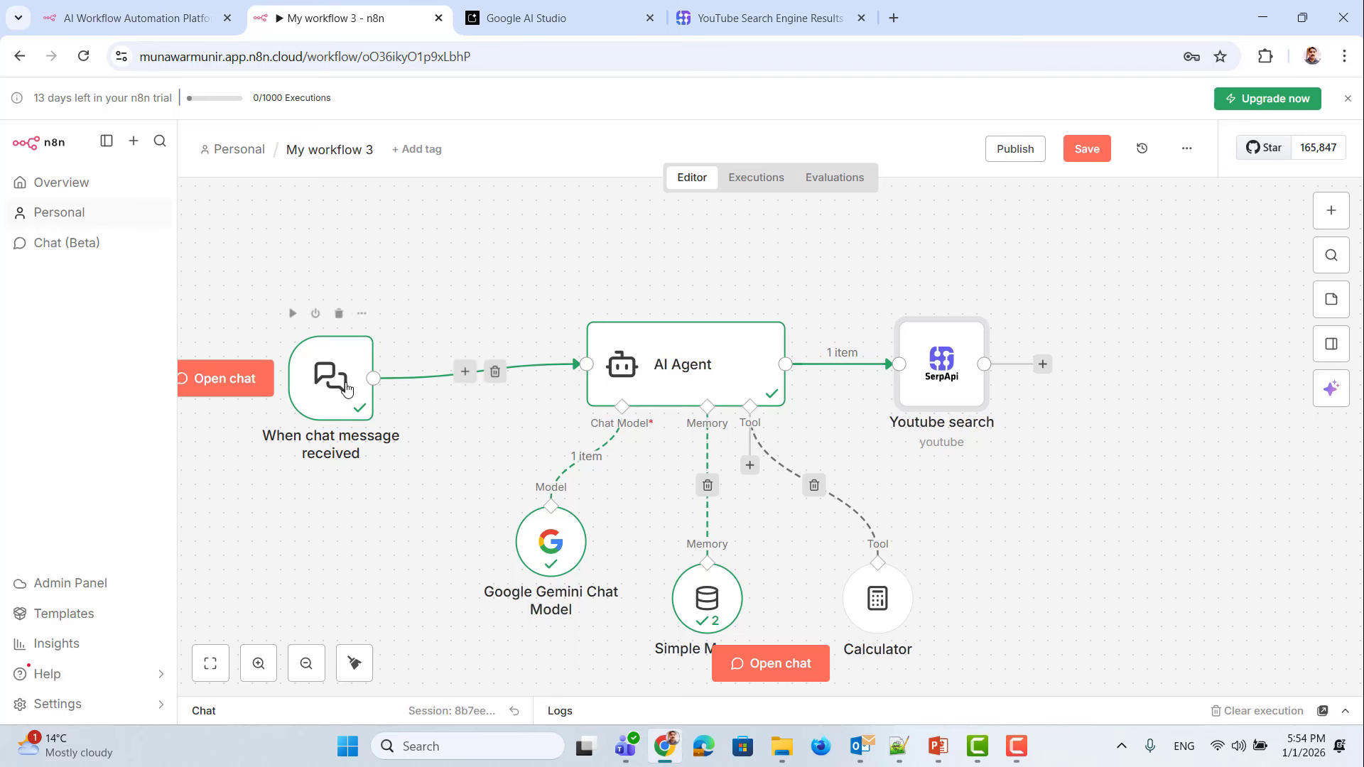
Step: Start a fresh chat session and send "Hi" to run the workflow with the Youtube search node included
{"action": "left_click", "coordinate": [219, 716]}
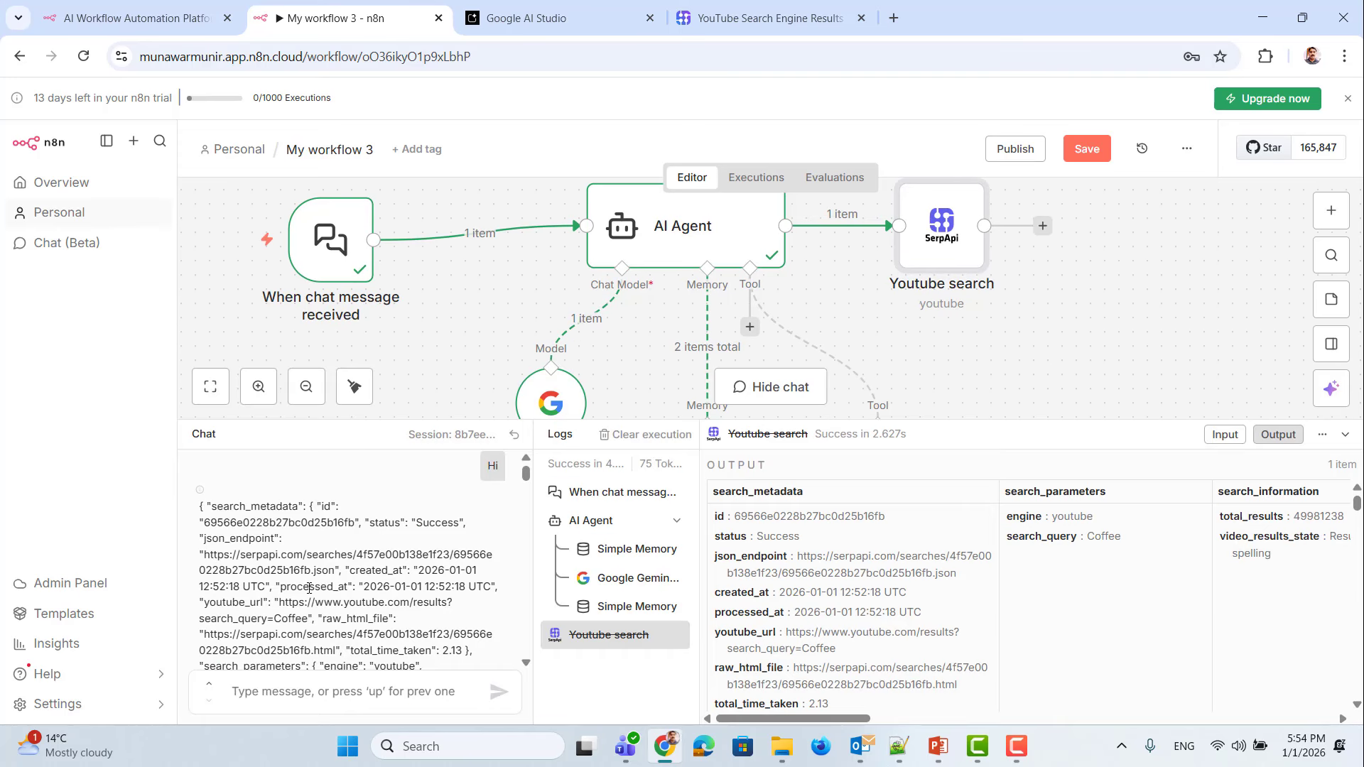
{"action": "left_click", "coordinate": [514, 434]}
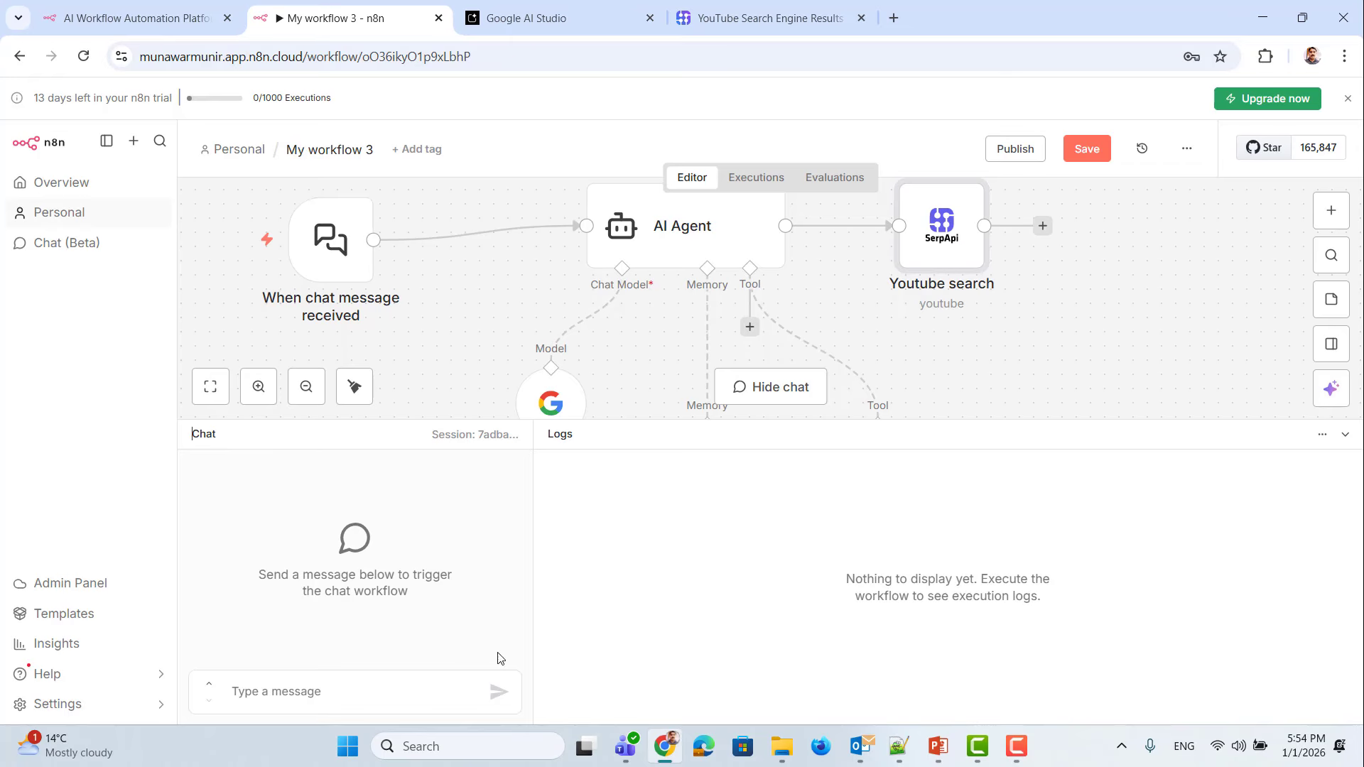
{"action": "left_click", "coordinate": [374, 694]}
{"action": "type", "text": "Hi"}
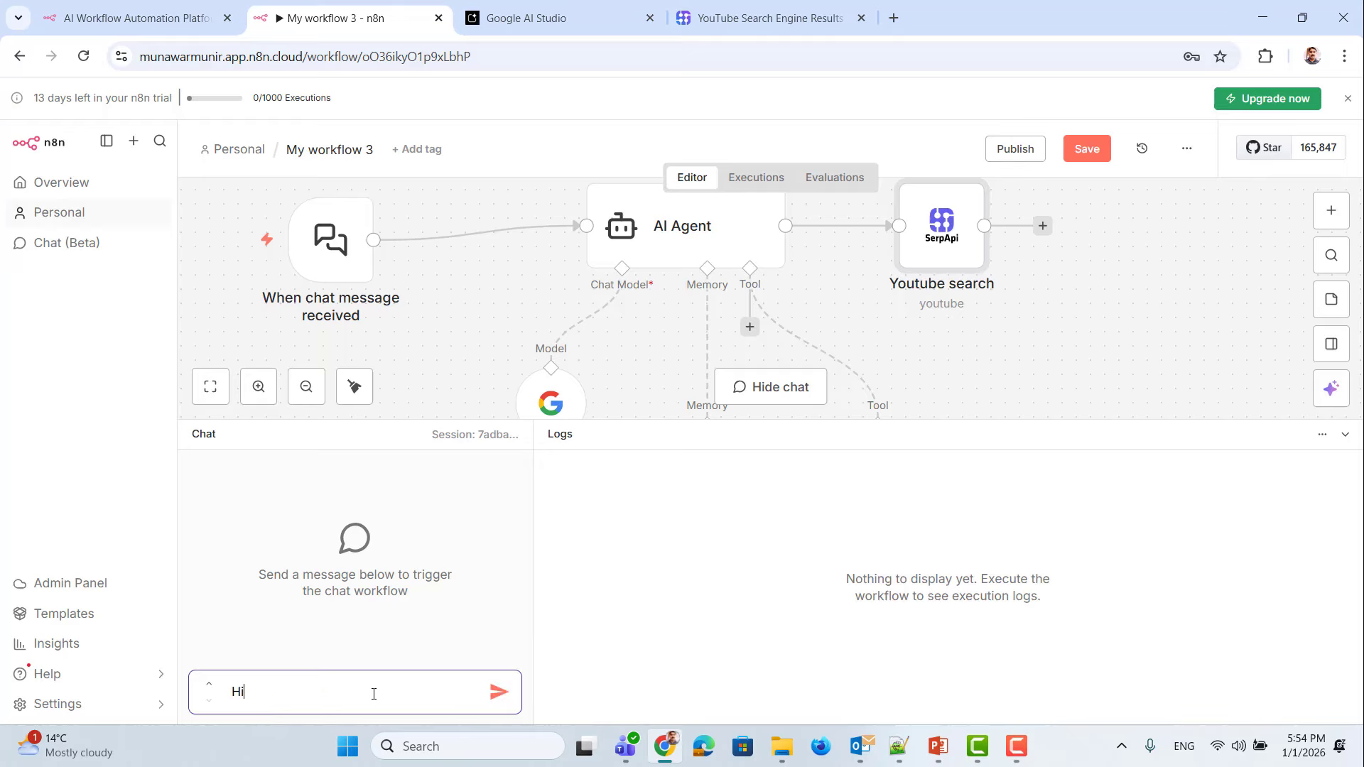
{"action": "key", "text": "Return"}
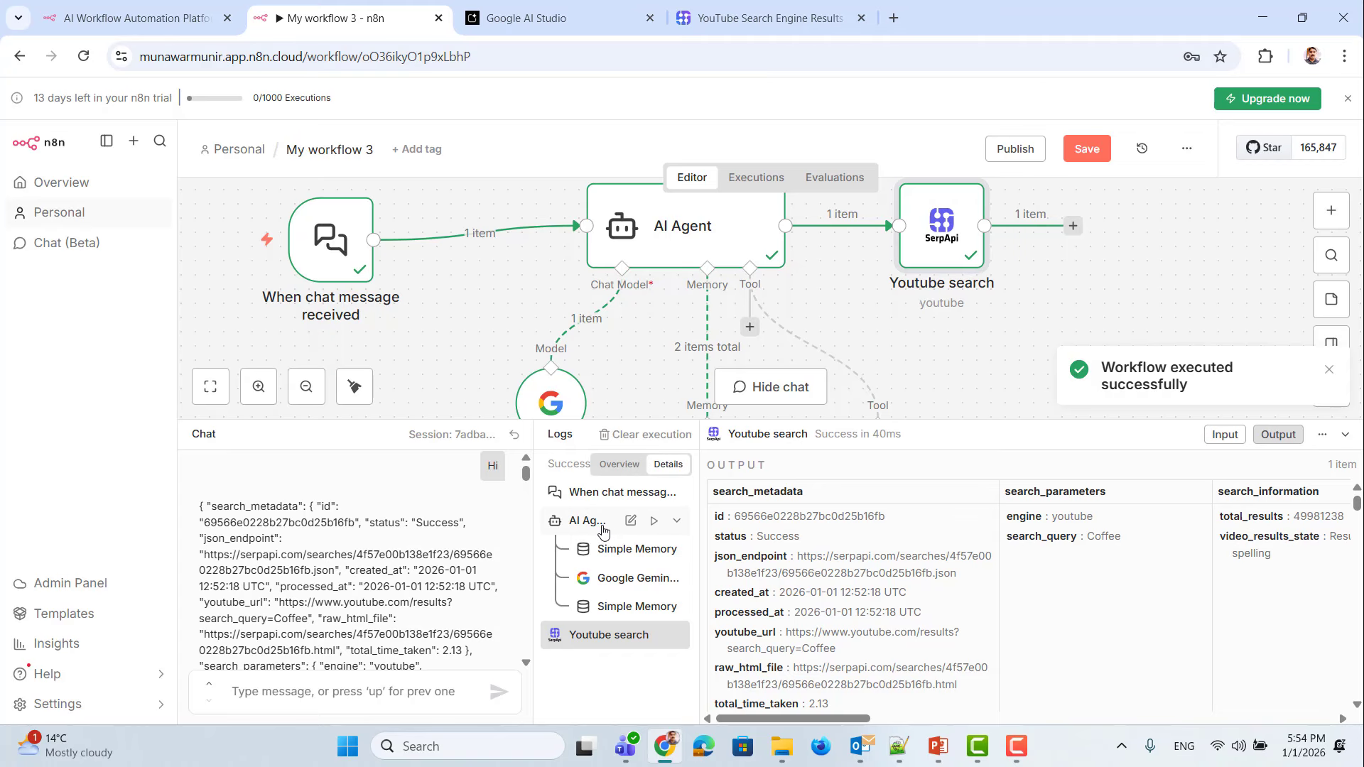
Step: Examine the run logs of the Simple Memory, Google Gemini Chat Model and Youtube search entries, including the search's output fields
{"action": "left_click", "coordinate": [617, 555]}
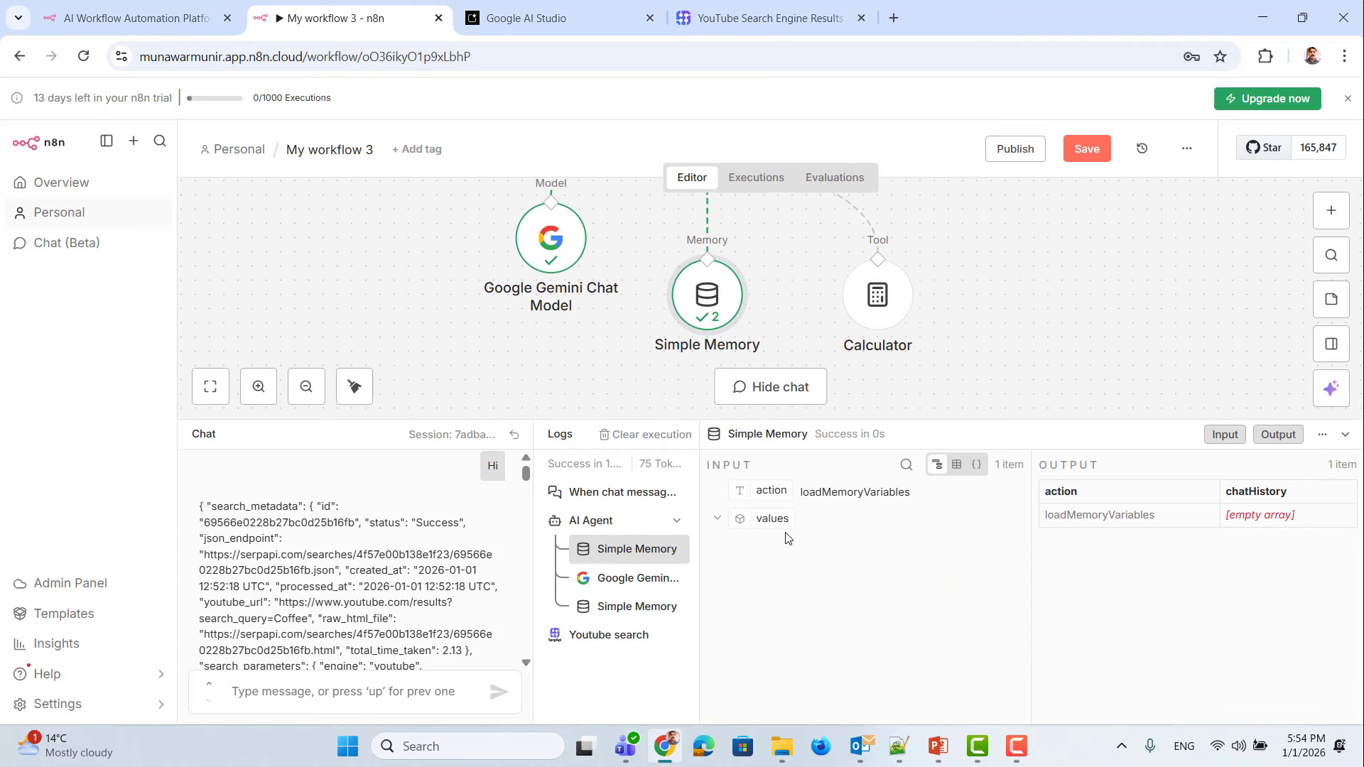
{"action": "left_click", "coordinate": [623, 579]}
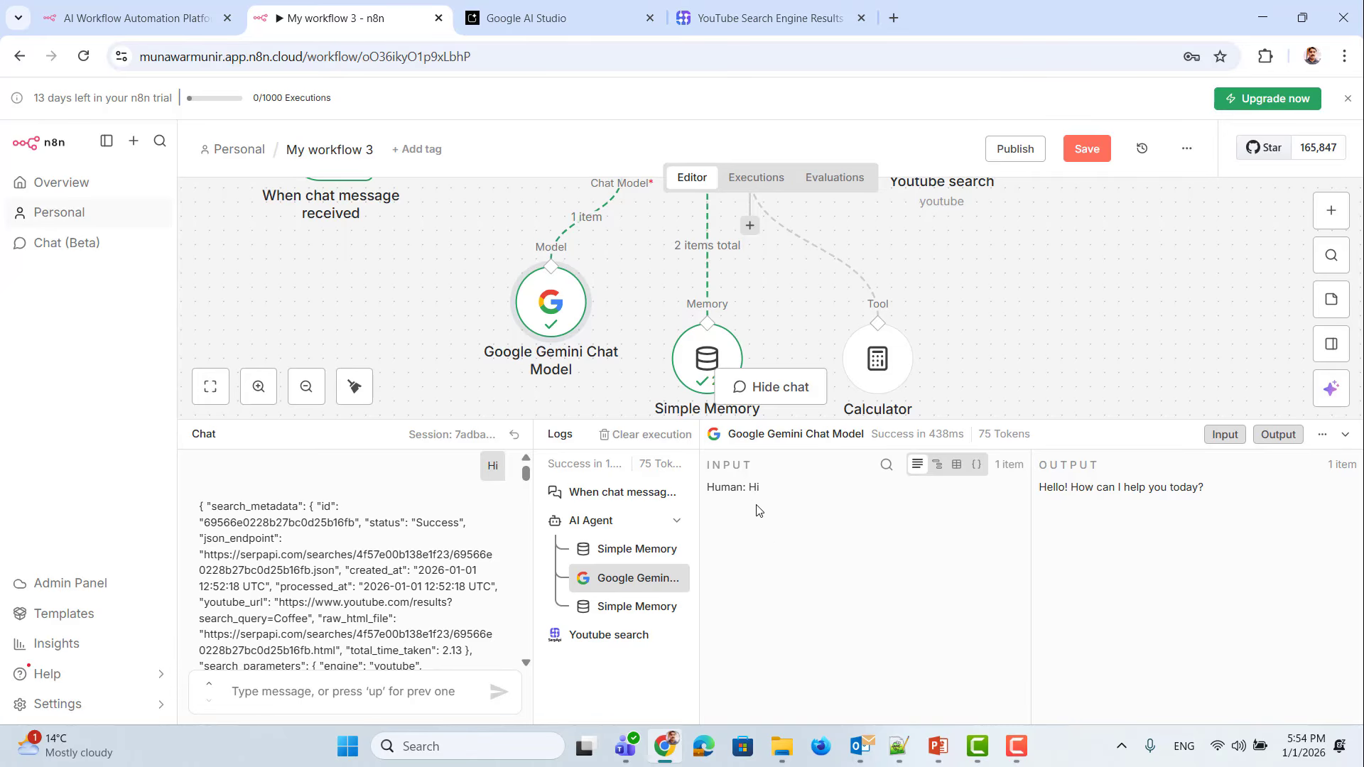
{"action": "left_click", "coordinate": [617, 606]}
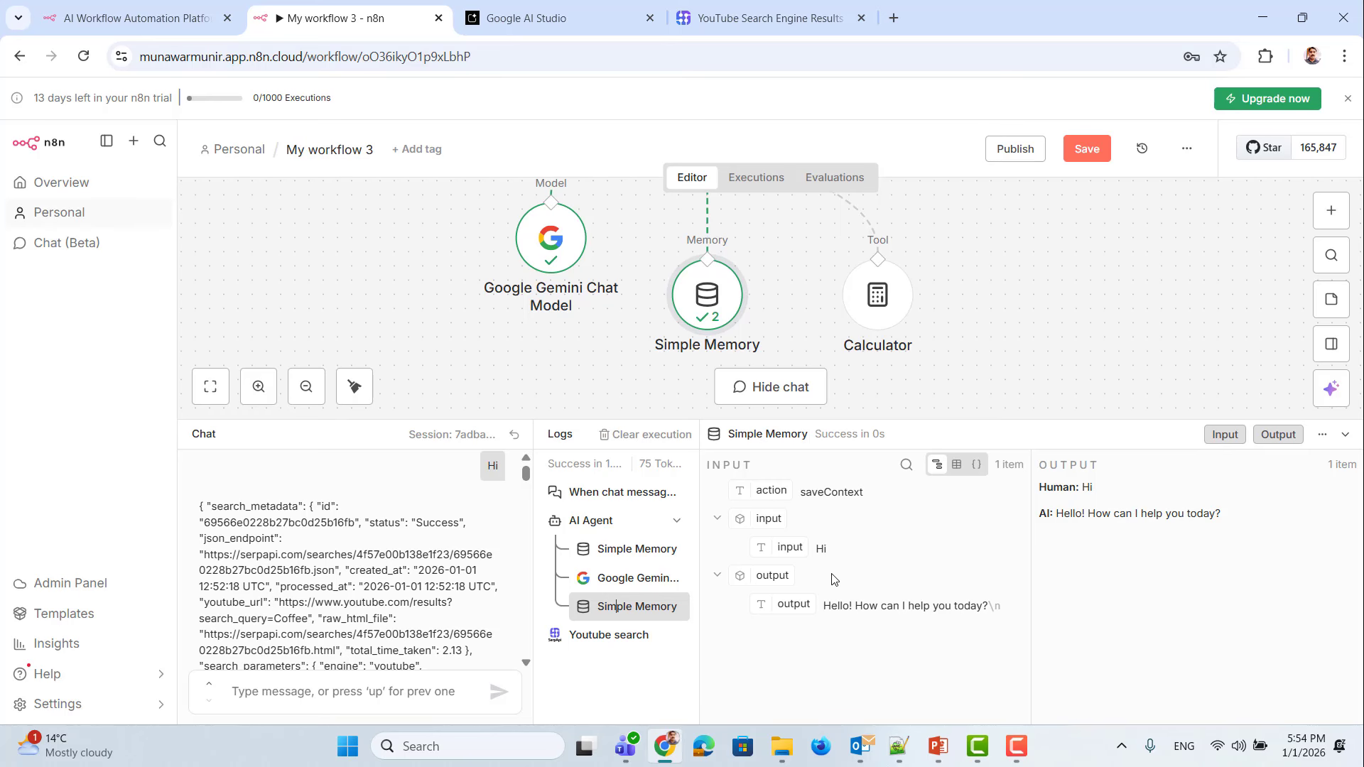
{"action": "left_click", "coordinate": [603, 639]}
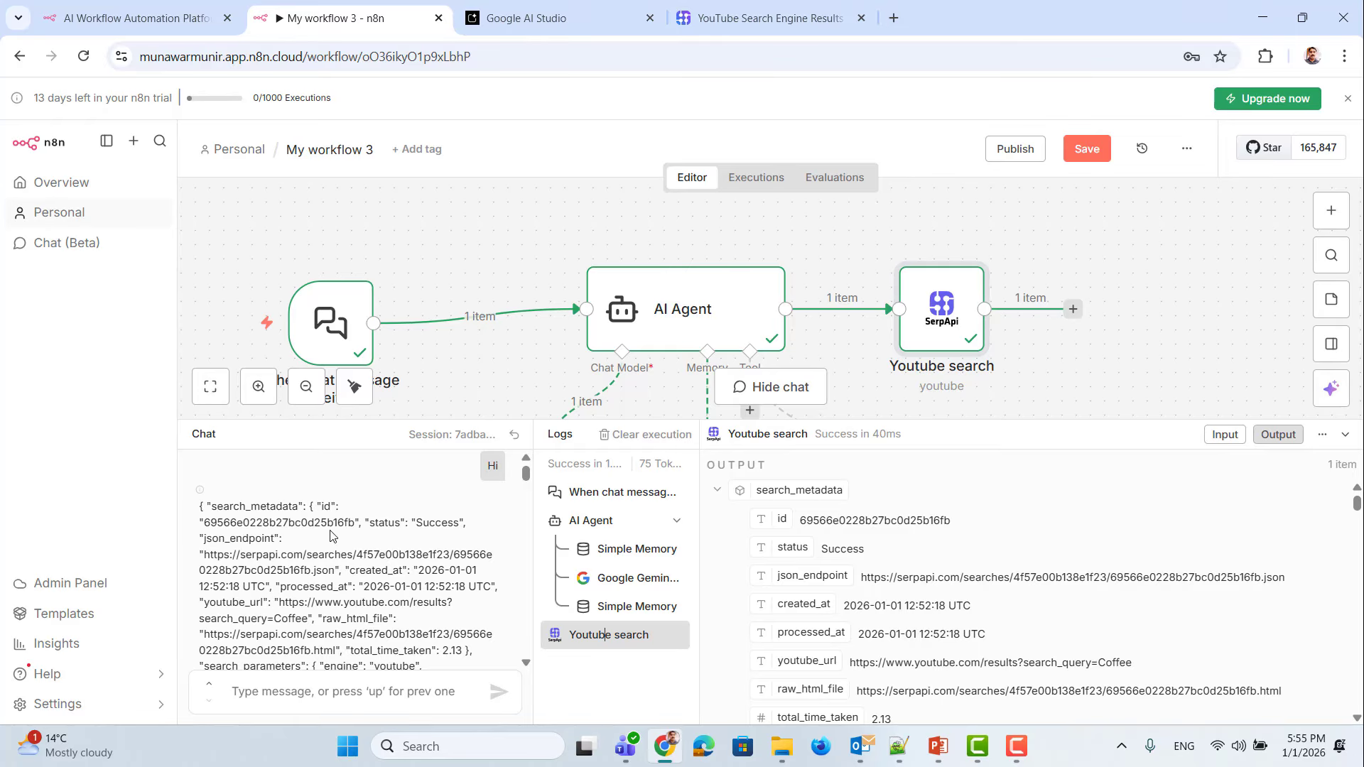
{"action": "scroll", "coordinate": [832, 593], "scroll_direction": "down", "scroll_amount": 2}
{"action": "scroll", "coordinate": [832, 592], "scroll_direction": "down", "scroll_amount": 2}
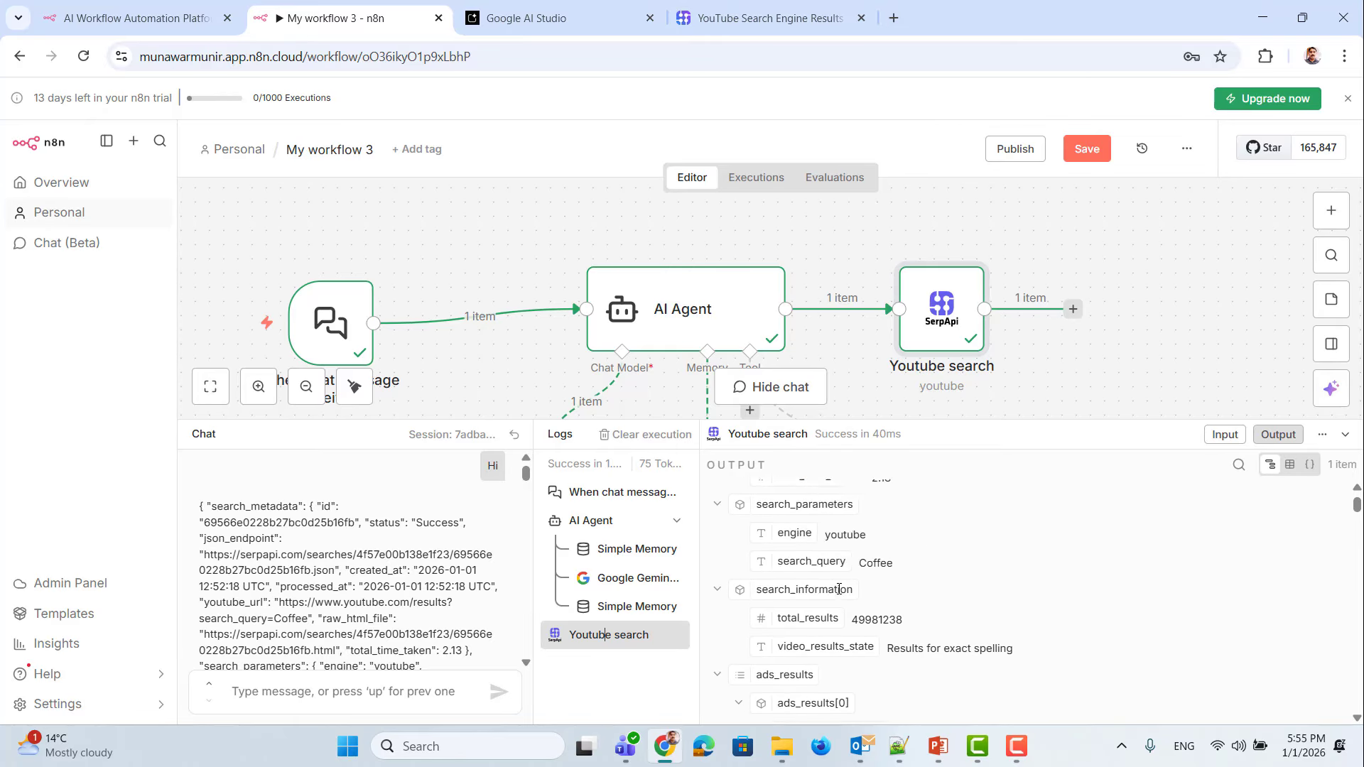
{"action": "scroll", "coordinate": [839, 589], "scroll_direction": "up", "scroll_amount": 4}
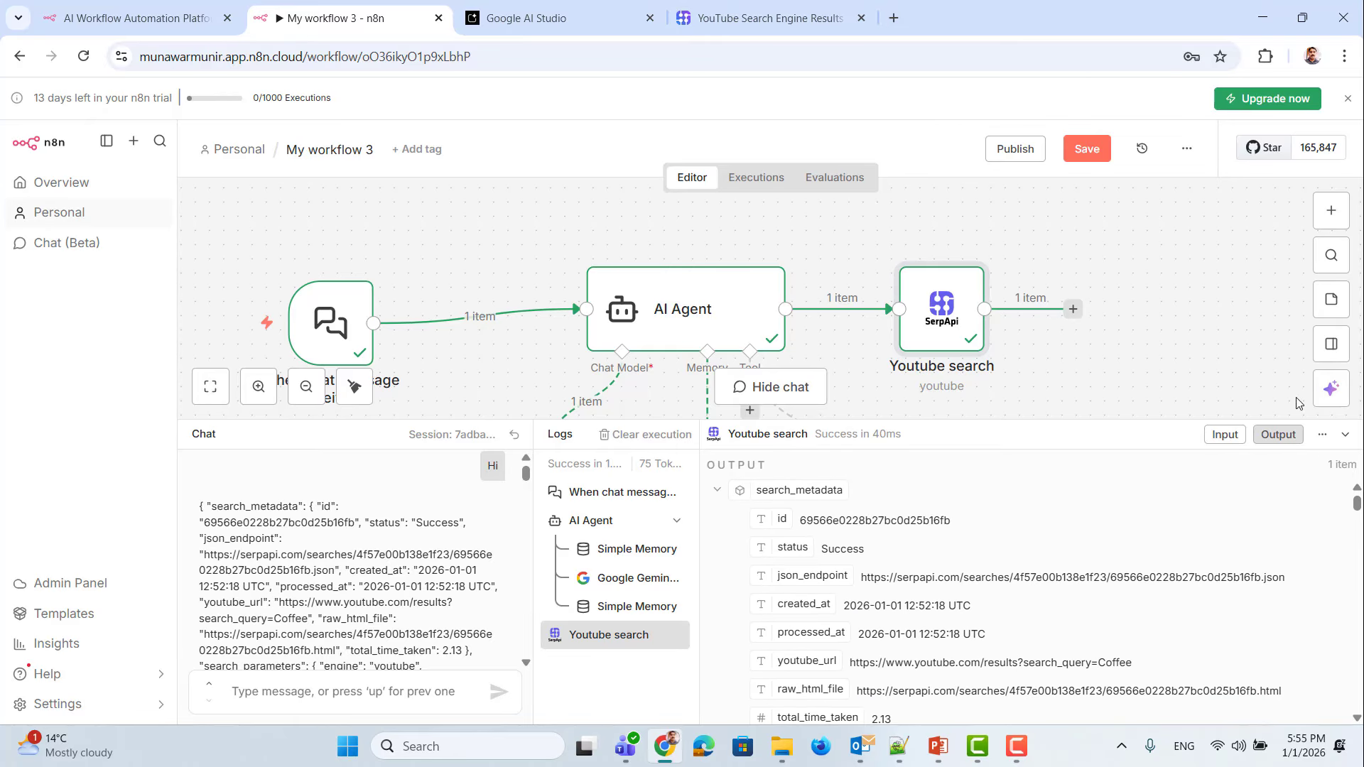
Step: Compare the Youtube search log's input with its output, and read through the JSON reply in the chat
{"action": "left_click", "coordinate": [1225, 434]}
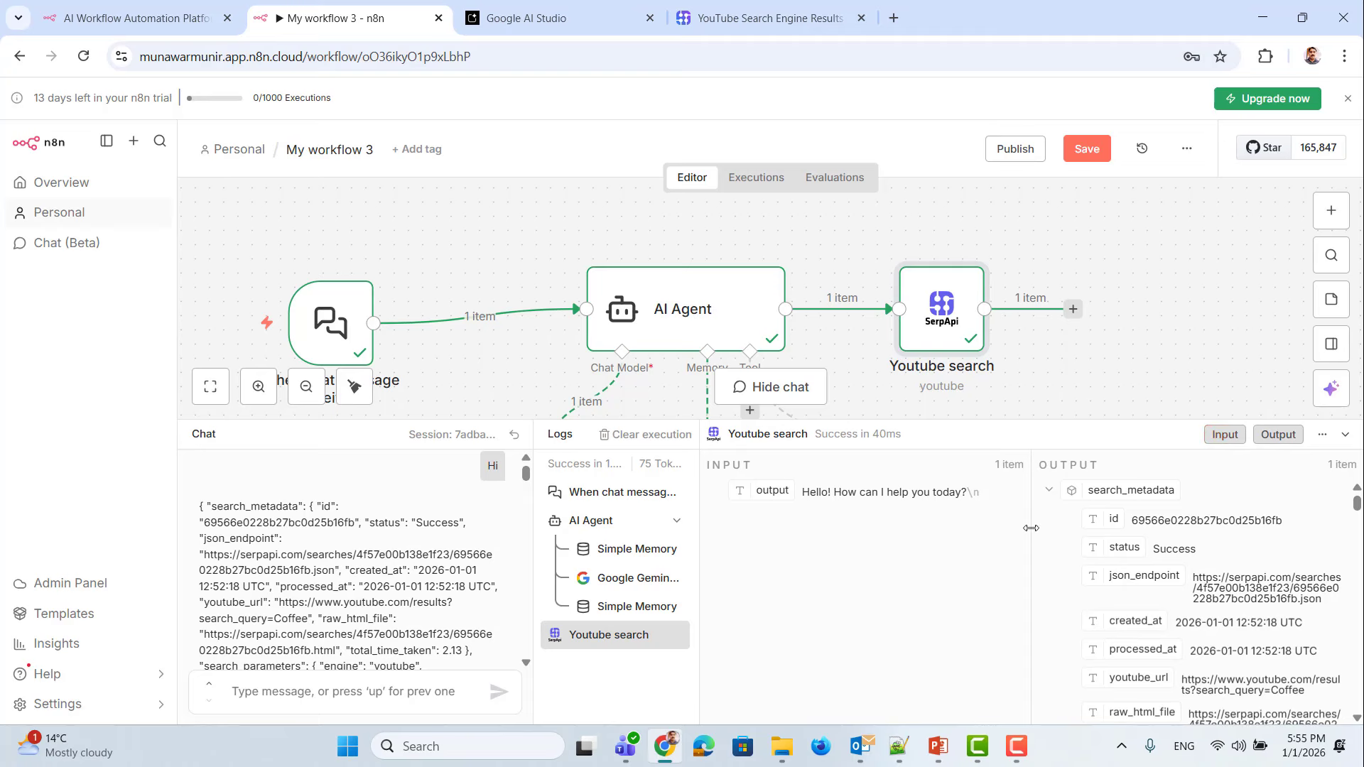
{"action": "left_click_drag", "start_coordinate": [1030, 527], "coordinate": [879, 529]}
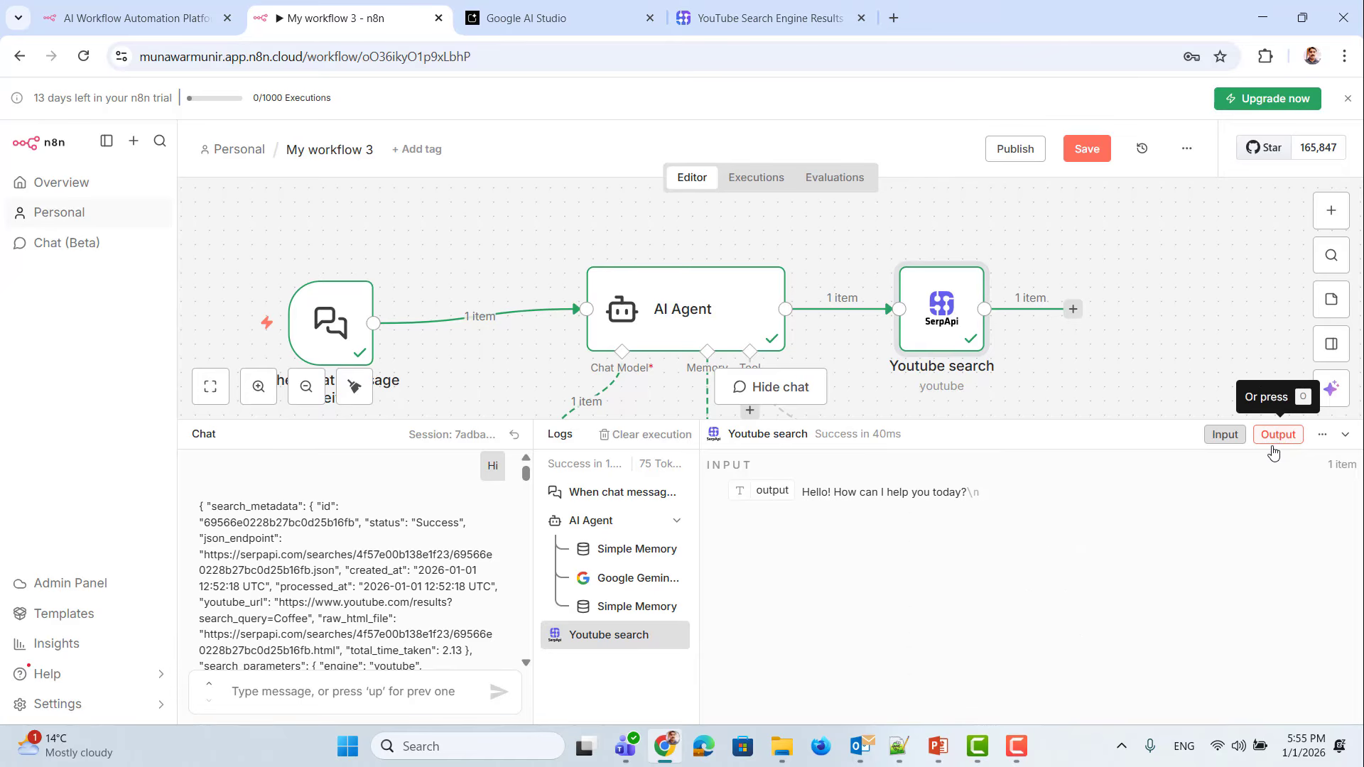
{"action": "left_click", "coordinate": [1224, 434]}
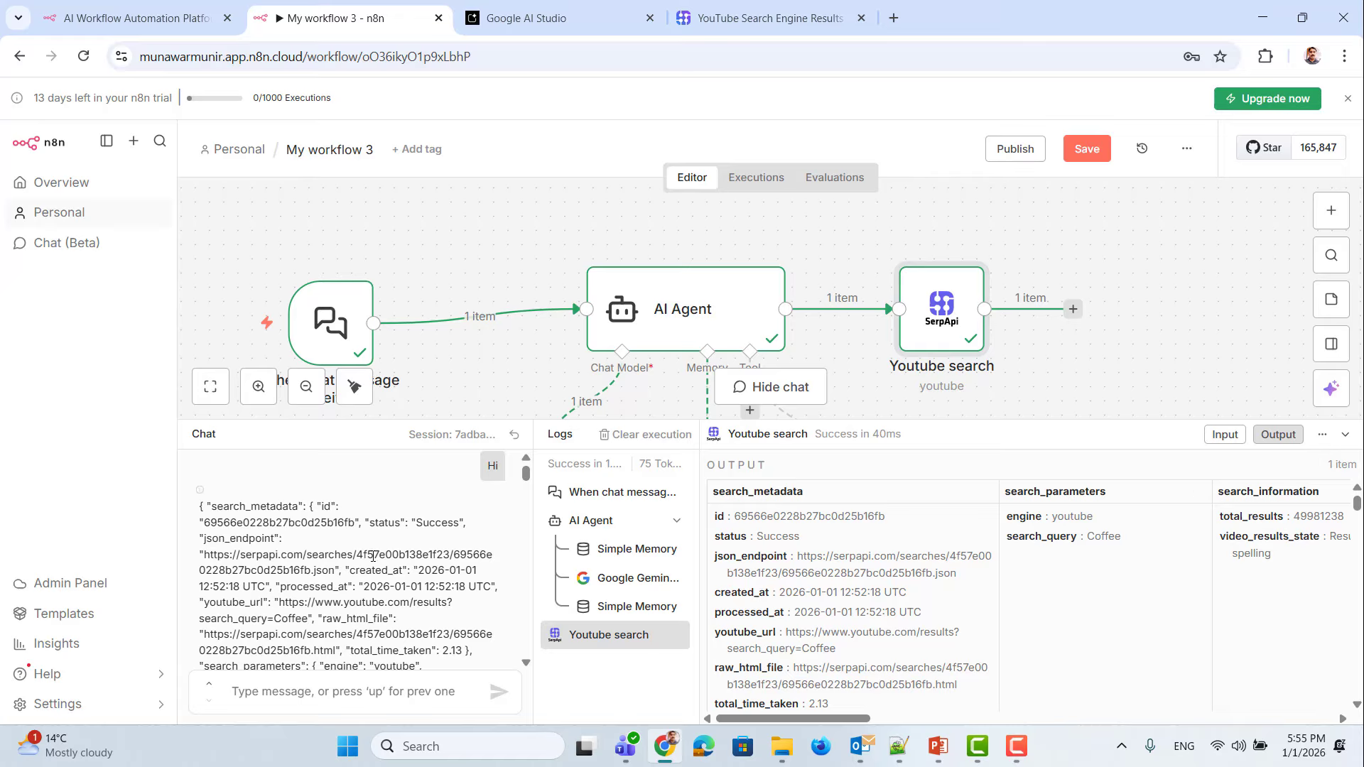
{"action": "scroll", "coordinate": [307, 582], "scroll_direction": "down", "scroll_amount": 10}
{"action": "scroll", "coordinate": [307, 582], "scroll_direction": "down", "scroll_amount": 10}
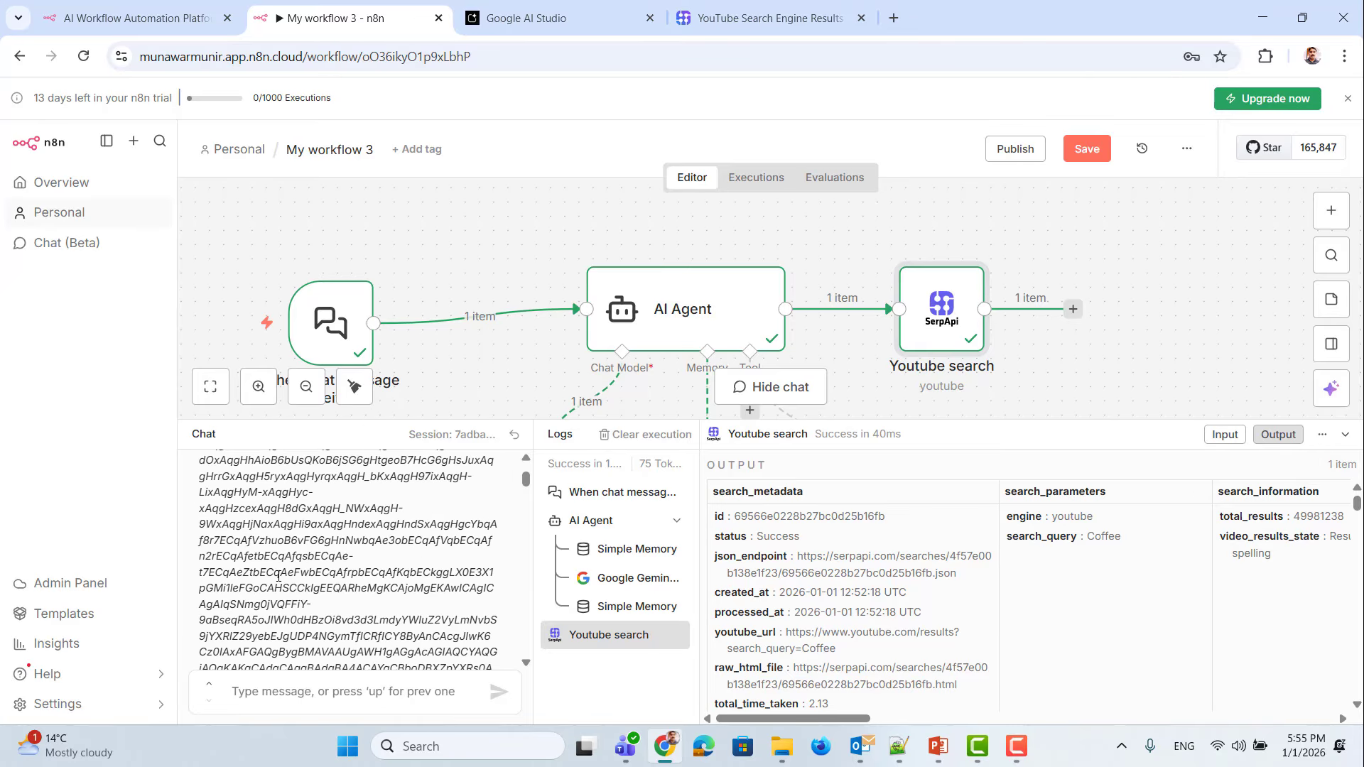
{"action": "scroll", "coordinate": [311, 554], "scroll_direction": "down", "scroll_amount": 10}
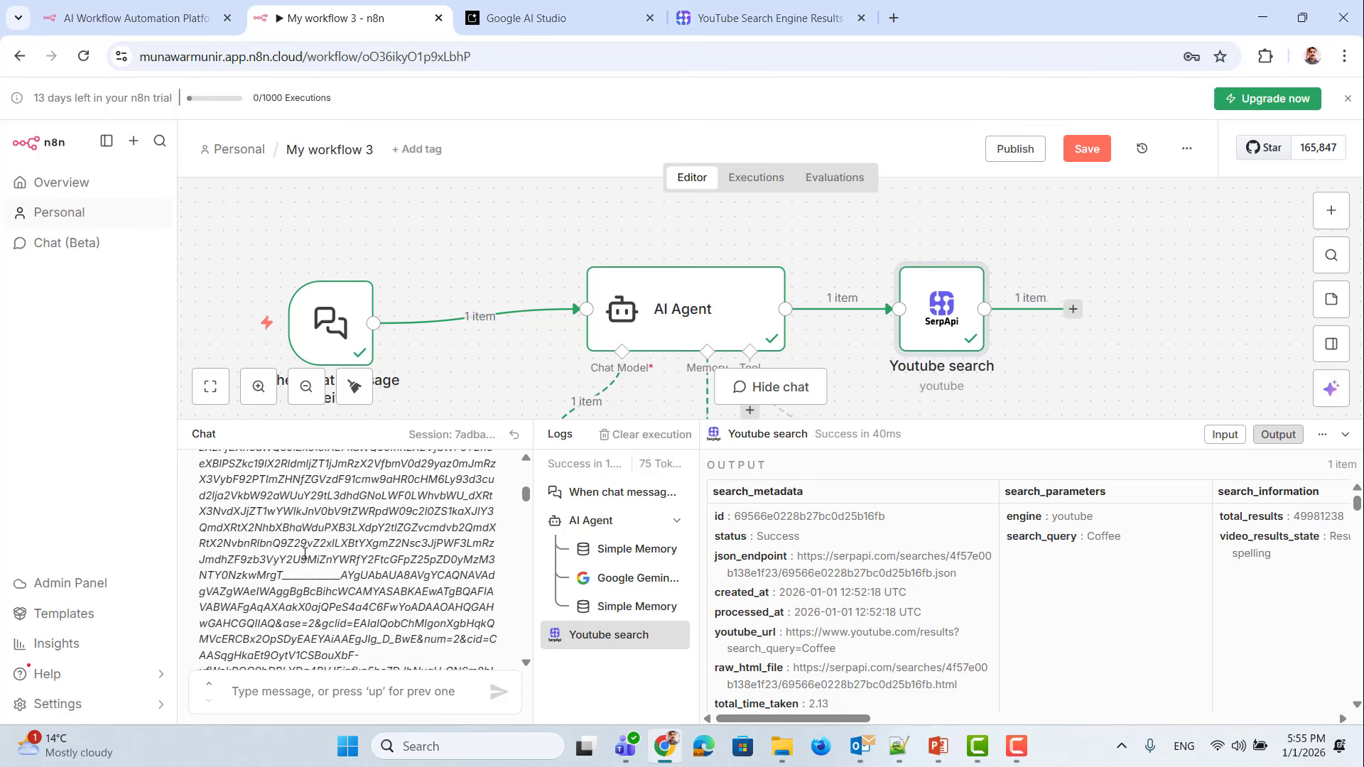
{"action": "left_click_drag", "start_coordinate": [527, 499], "coordinate": [535, 582]}
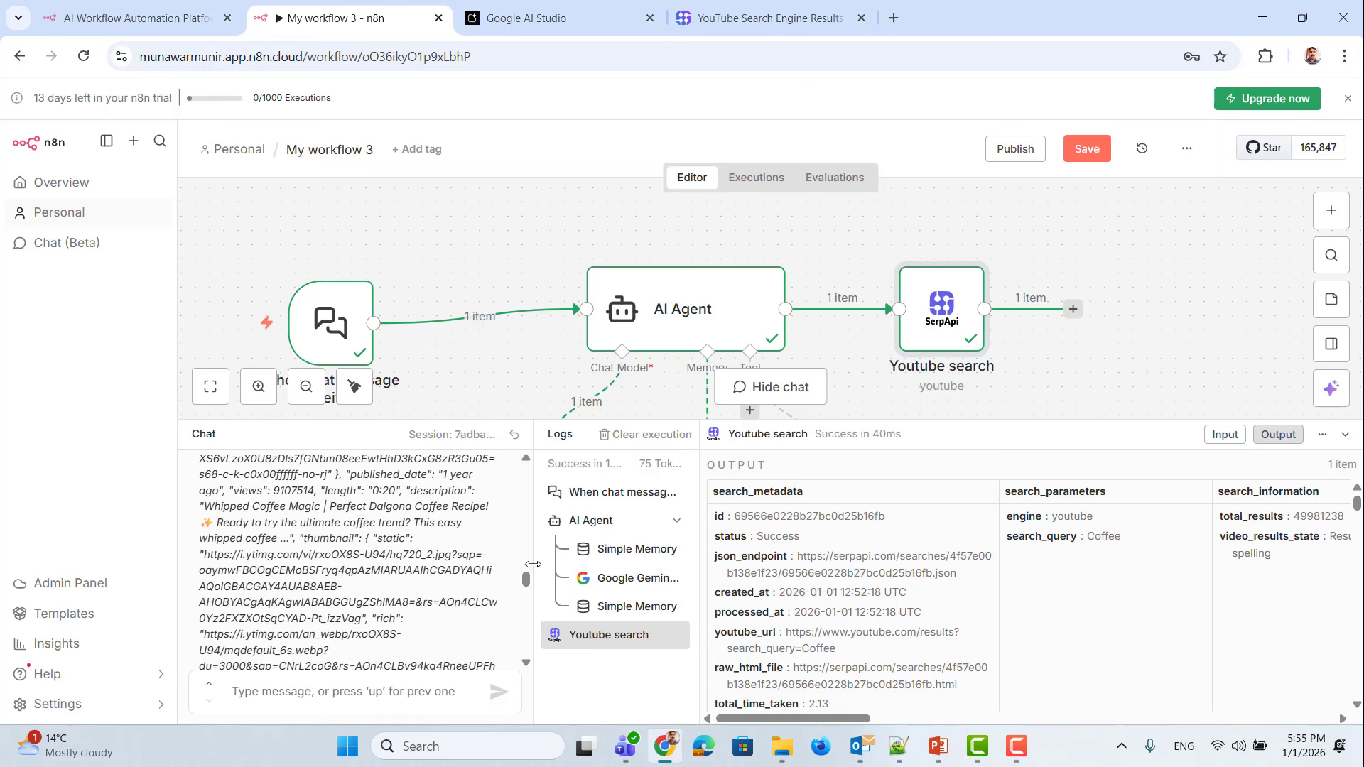
Step: Switch to Notepad++, look through the hotel JSON in "new 19", and return to the n8n workflow
{"action": "left_click", "coordinate": [897, 746]}
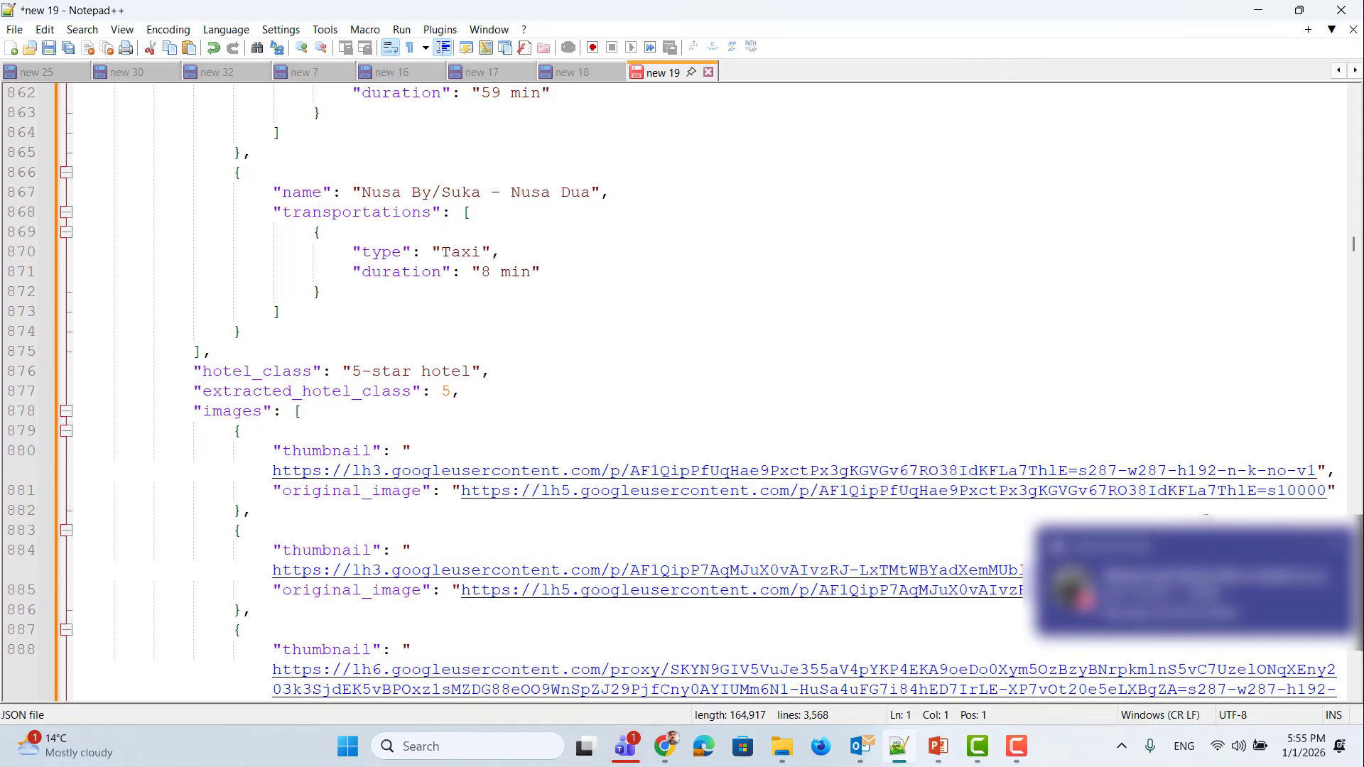
{"action": "scroll", "coordinate": [455, 235], "scroll_direction": "up", "scroll_amount": 10}
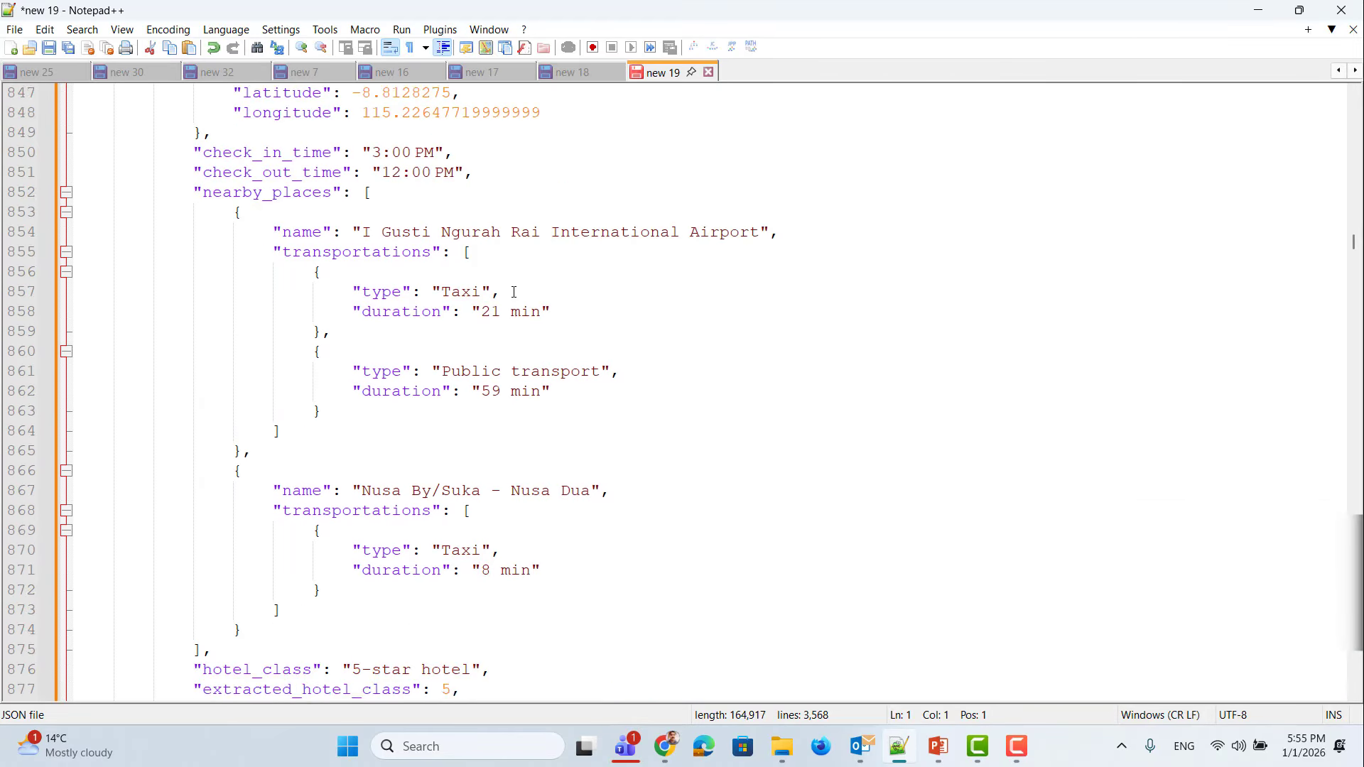
{"action": "scroll", "coordinate": [348, 301], "scroll_direction": "up", "scroll_amount": 8}
{"action": "scroll", "coordinate": [347, 301], "scroll_direction": "up", "scroll_amount": 20}
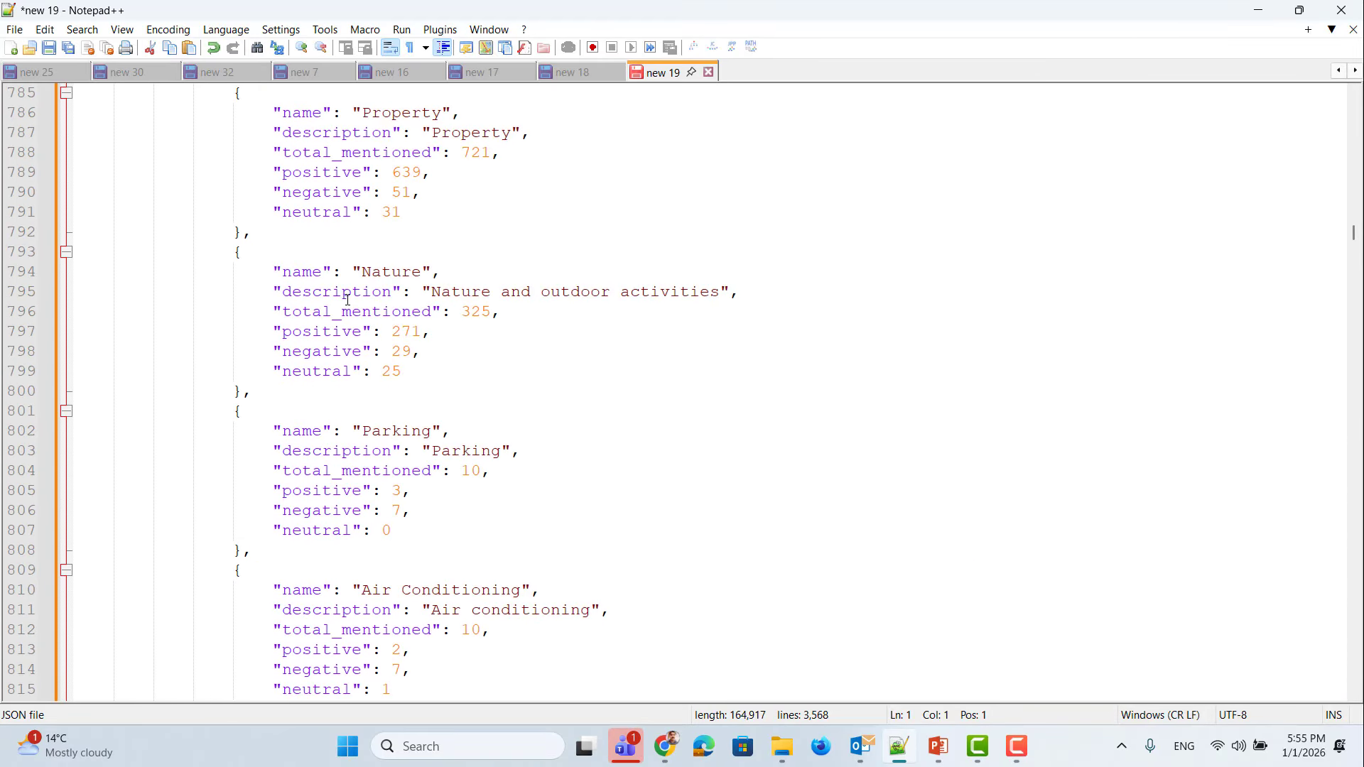
{"action": "scroll", "coordinate": [336, 301], "scroll_direction": "up", "scroll_amount": 3}
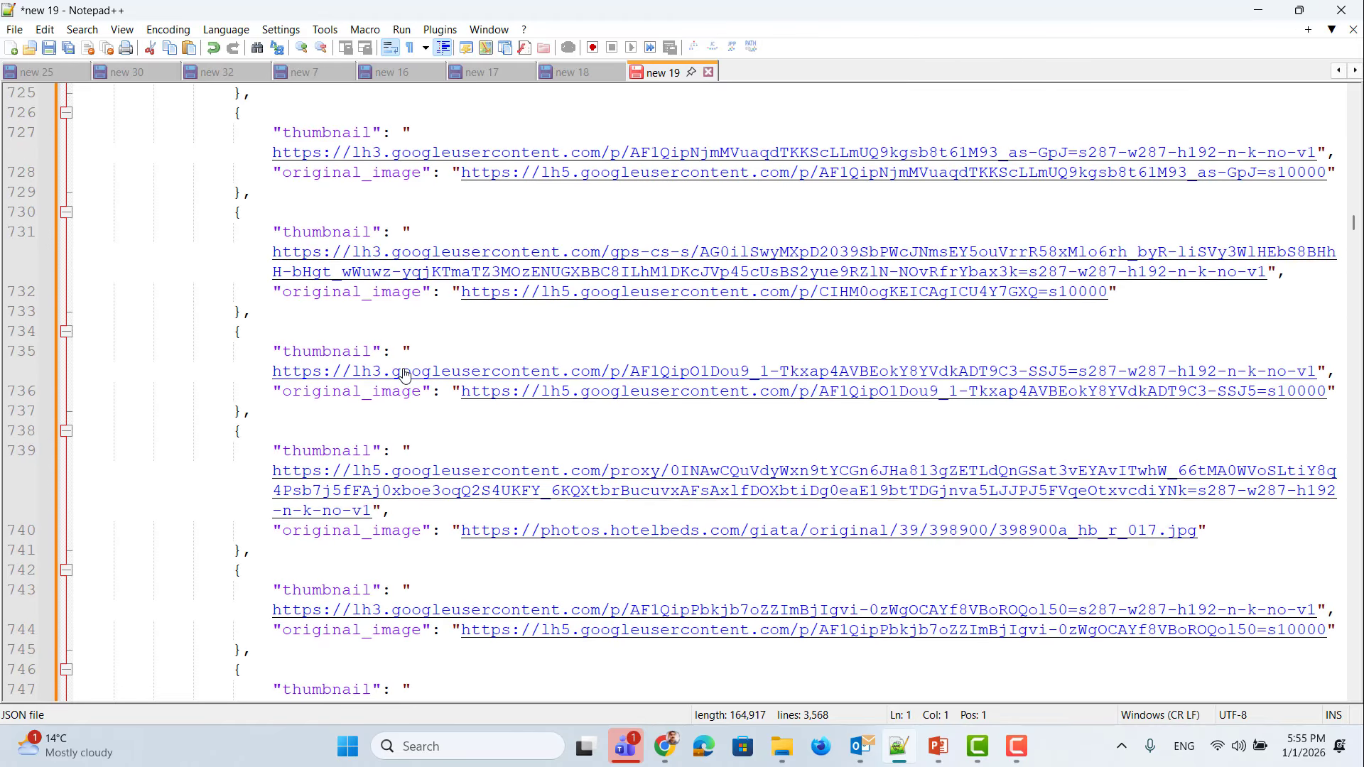
{"action": "scroll", "coordinate": [405, 374], "scroll_direction": "down", "scroll_amount": 12}
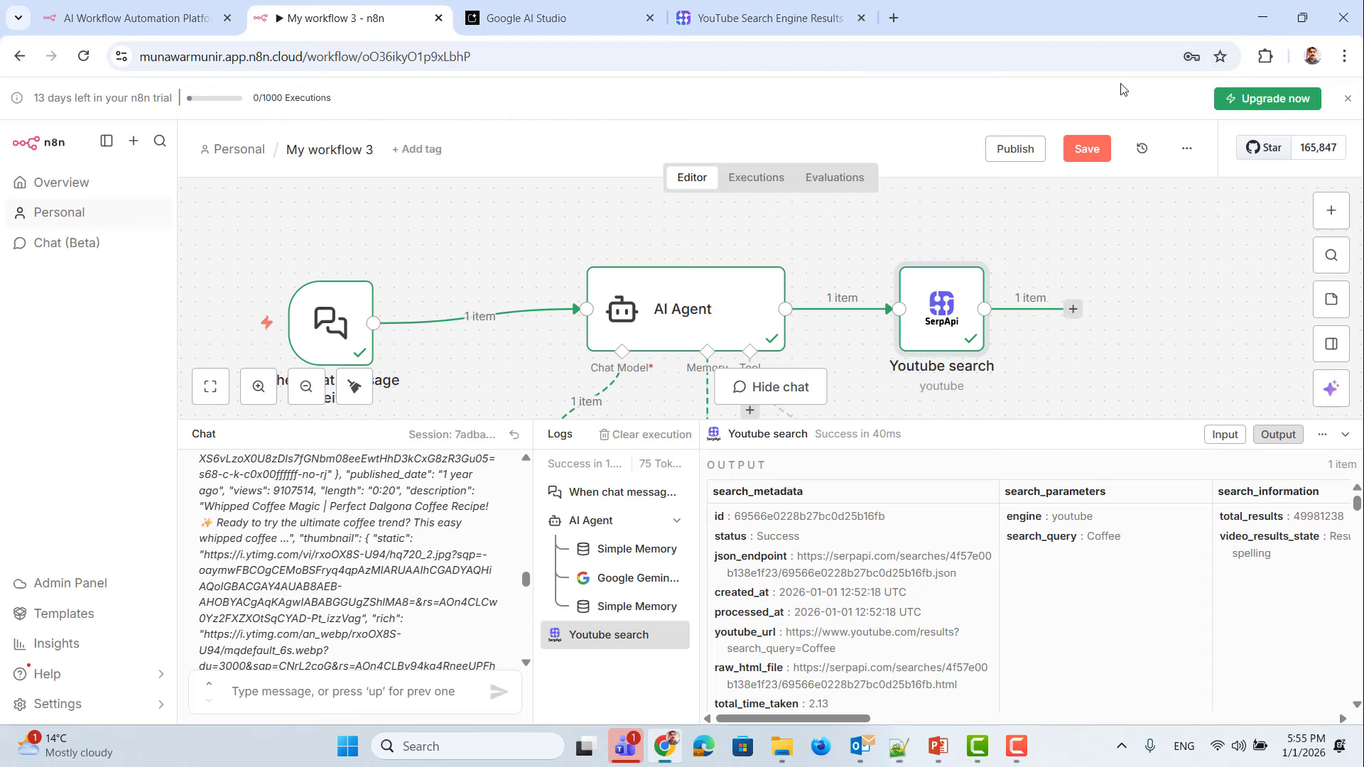
{"action": "left_click", "coordinate": [1258, 10]}
Step: Replace the Youtube search node's Search Query with an expression taking chatInput from "When chat message received", and close the node
{"action": "double_click", "coordinate": [945, 306]}
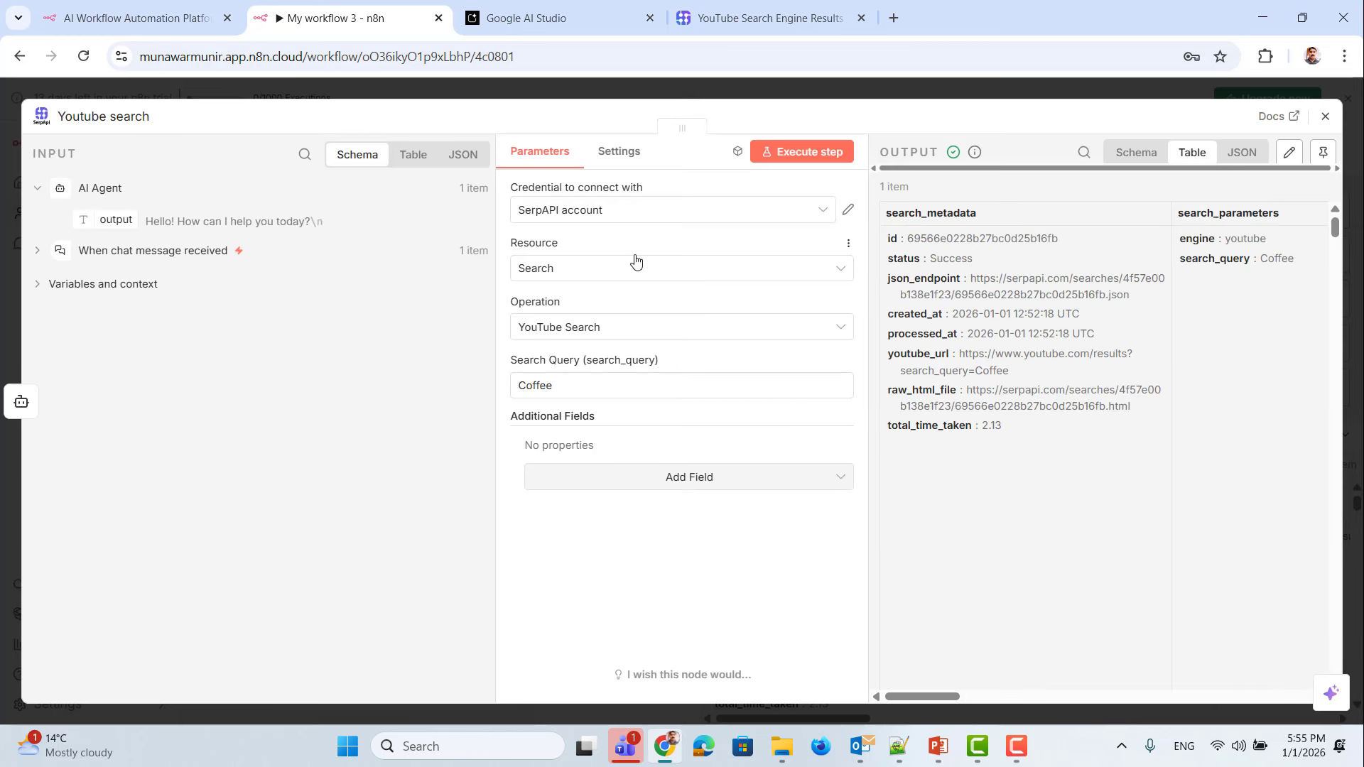
{"action": "left_click", "coordinate": [682, 387]}
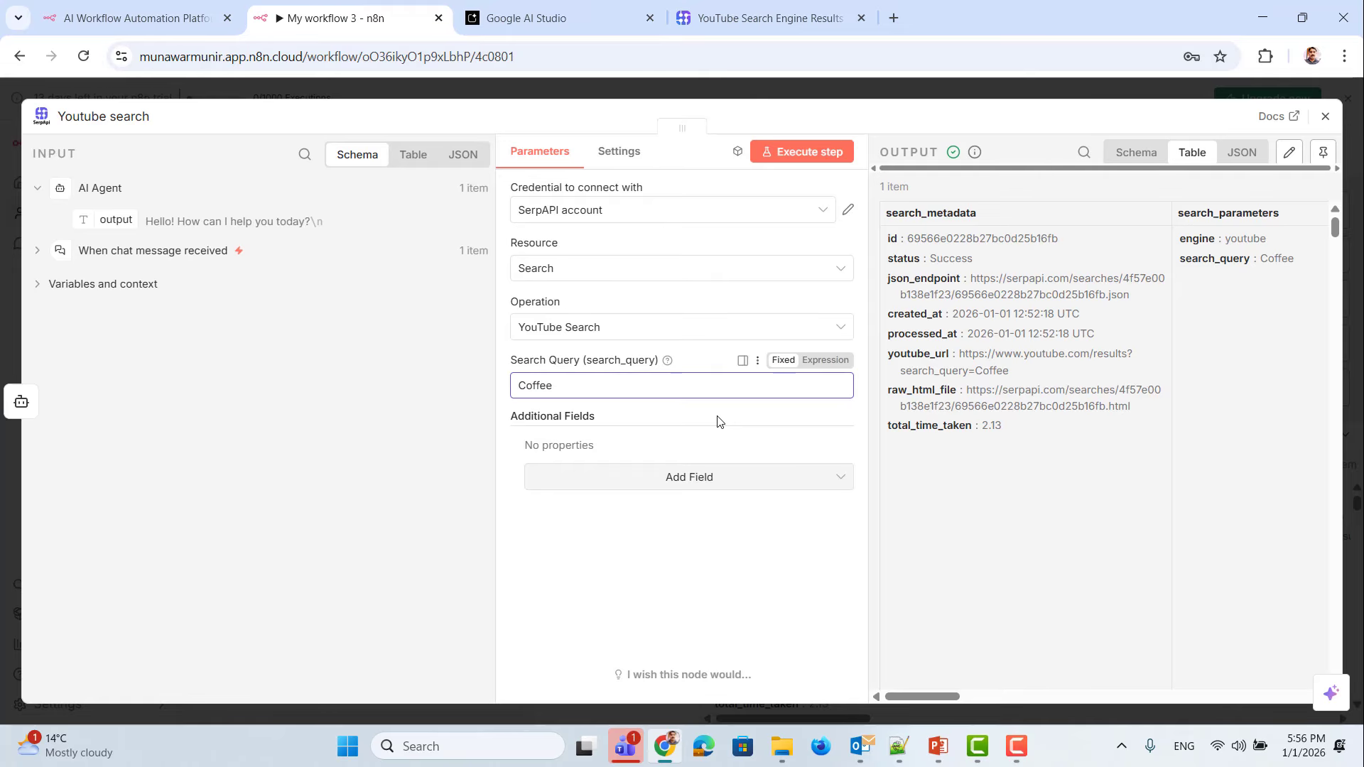
{"action": "key", "text": "BackSpace"}
{"action": "key", "text": "BackSpace"}
{"action": "key", "text": "BackSpace"}
{"action": "left_click", "coordinate": [825, 362]}
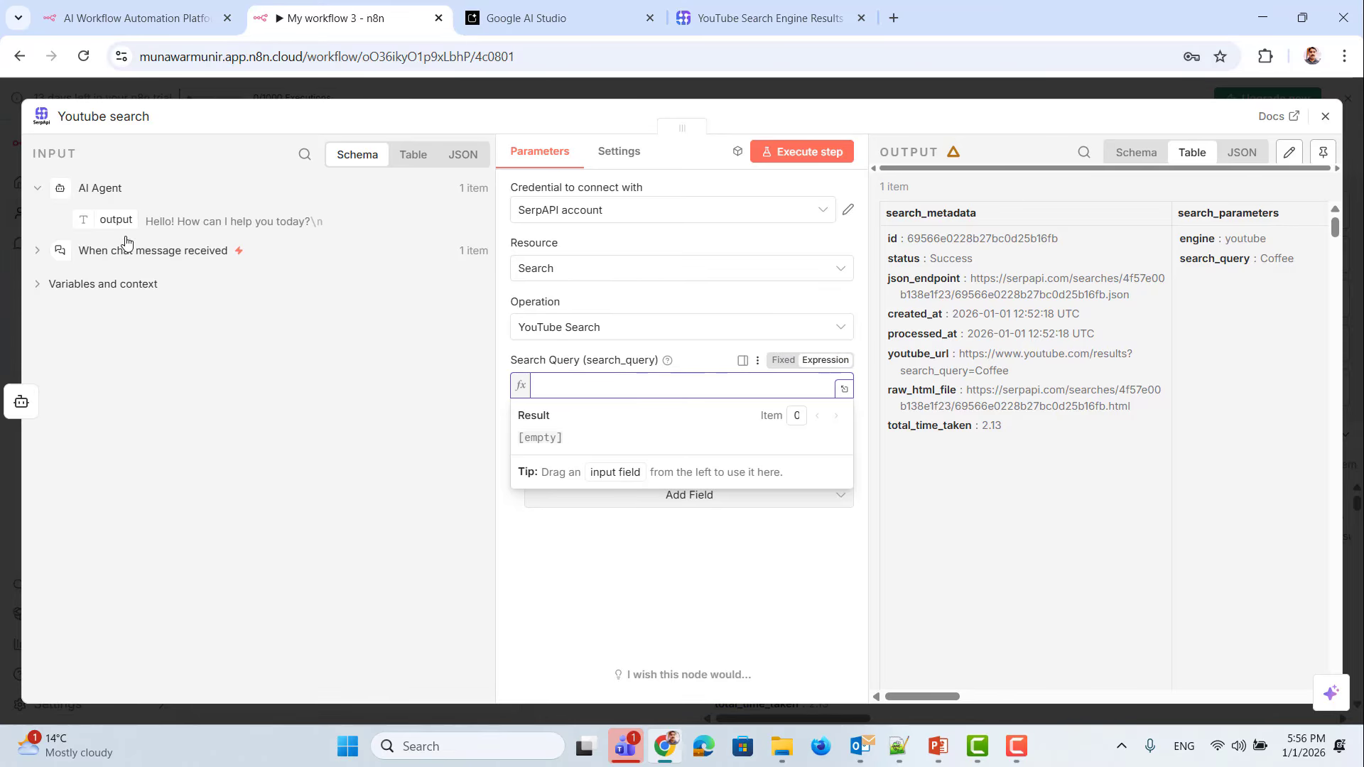
{"action": "left_click", "coordinate": [40, 252]}
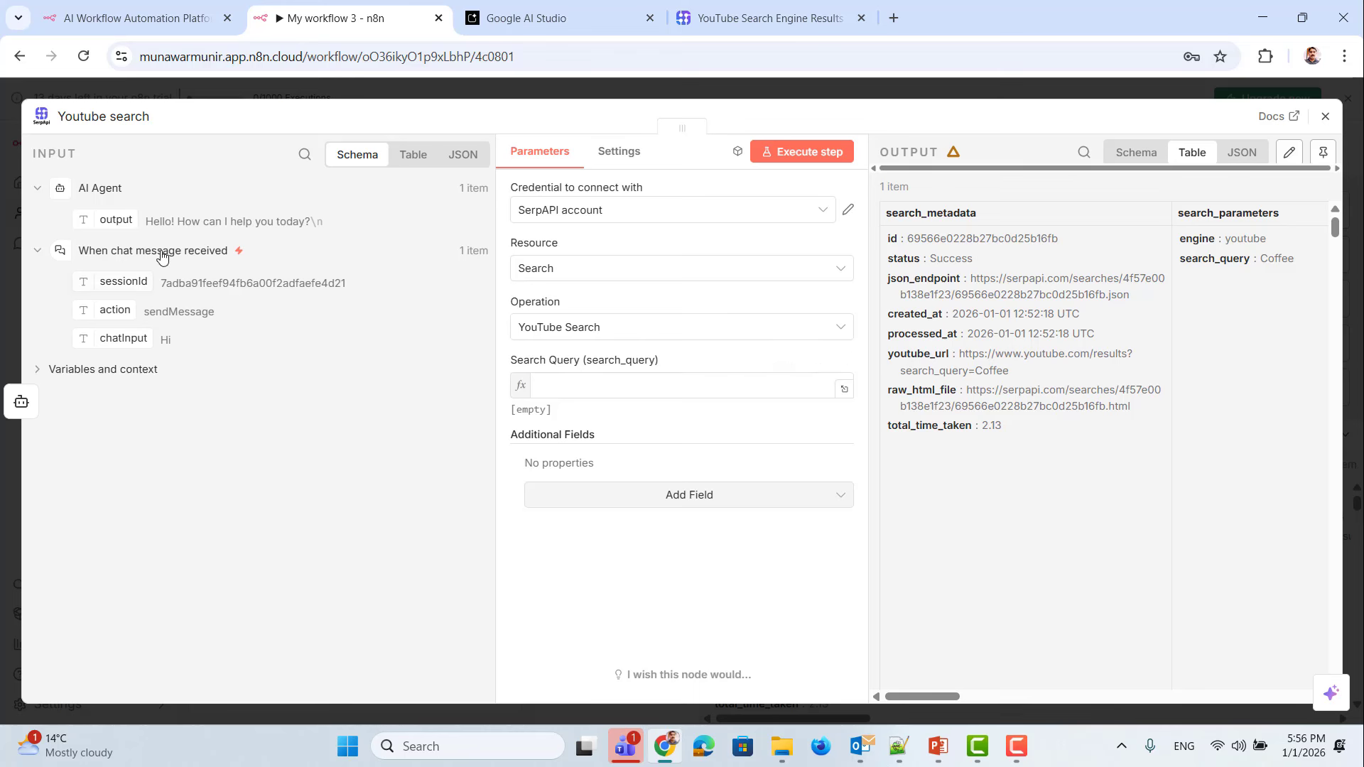
{"action": "left_click_drag", "start_coordinate": [122, 336], "coordinate": [606, 395]}
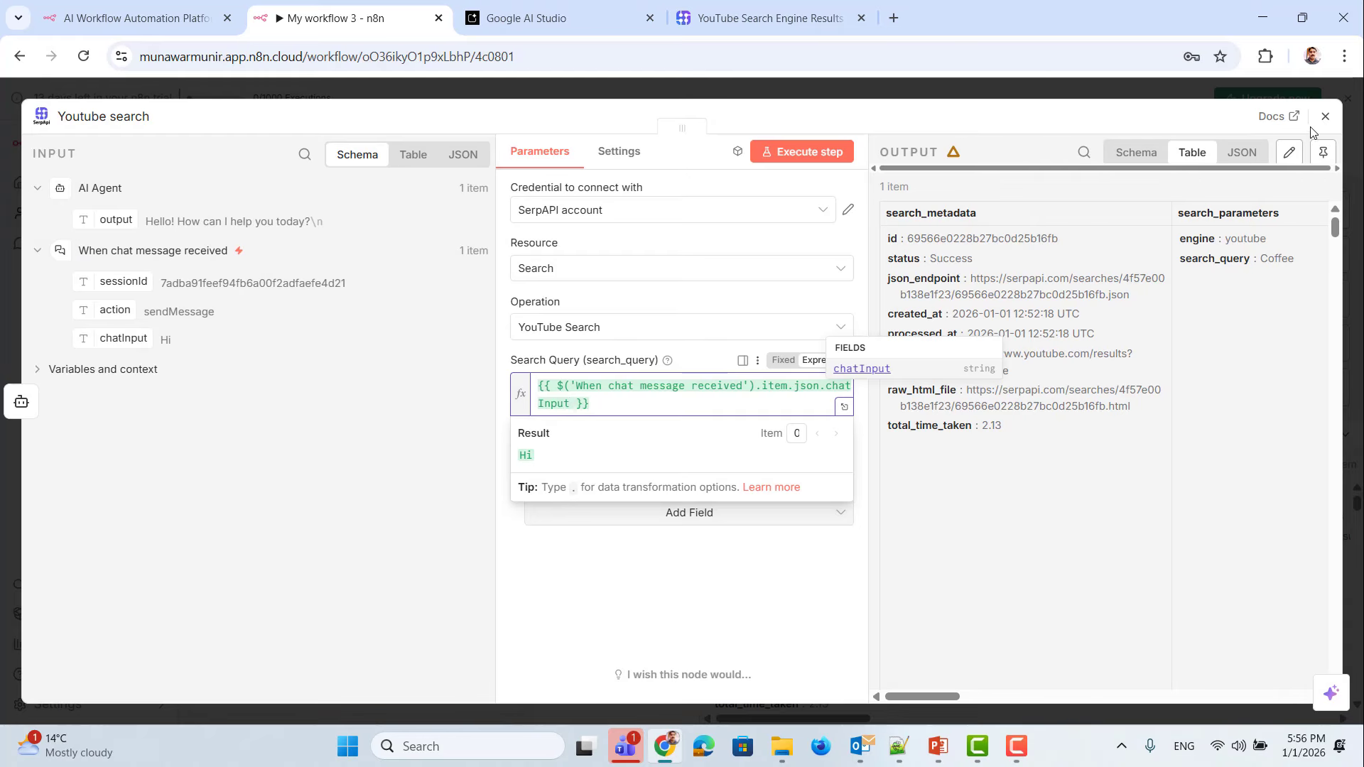
{"action": "left_click", "coordinate": [1325, 116]}
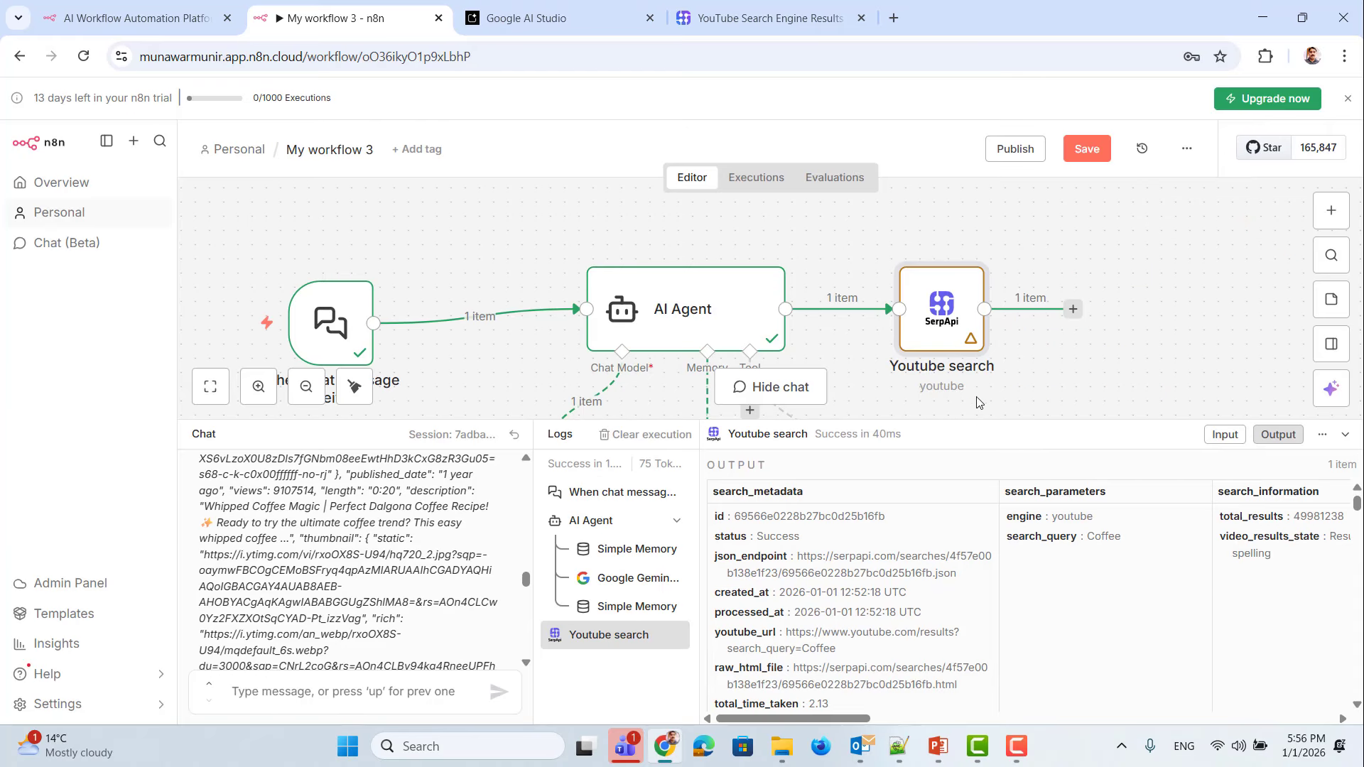
Step: Start a fresh chat session and send "Hotels" to run the workflow with the chat-driven search query
{"action": "mouse_move", "coordinate": [971, 343]}
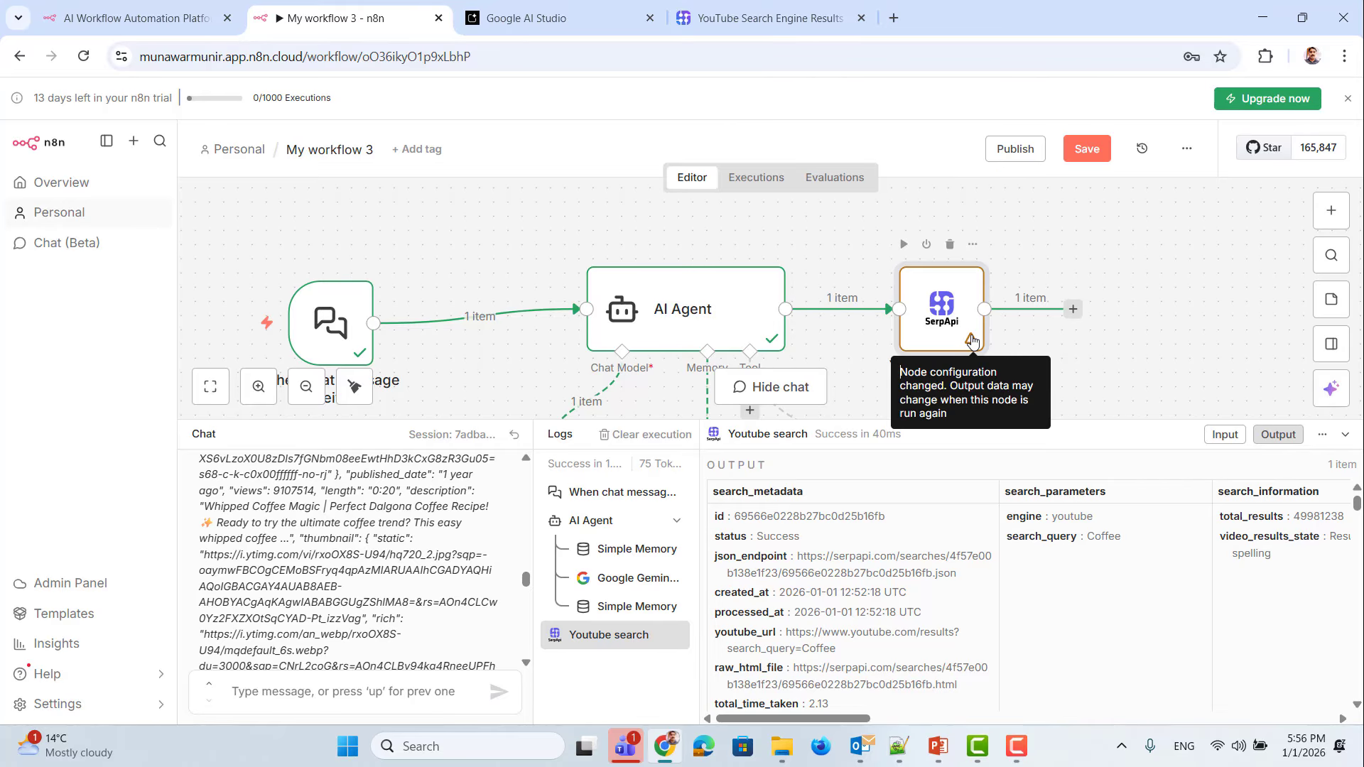
{"action": "left_click", "coordinate": [515, 434]}
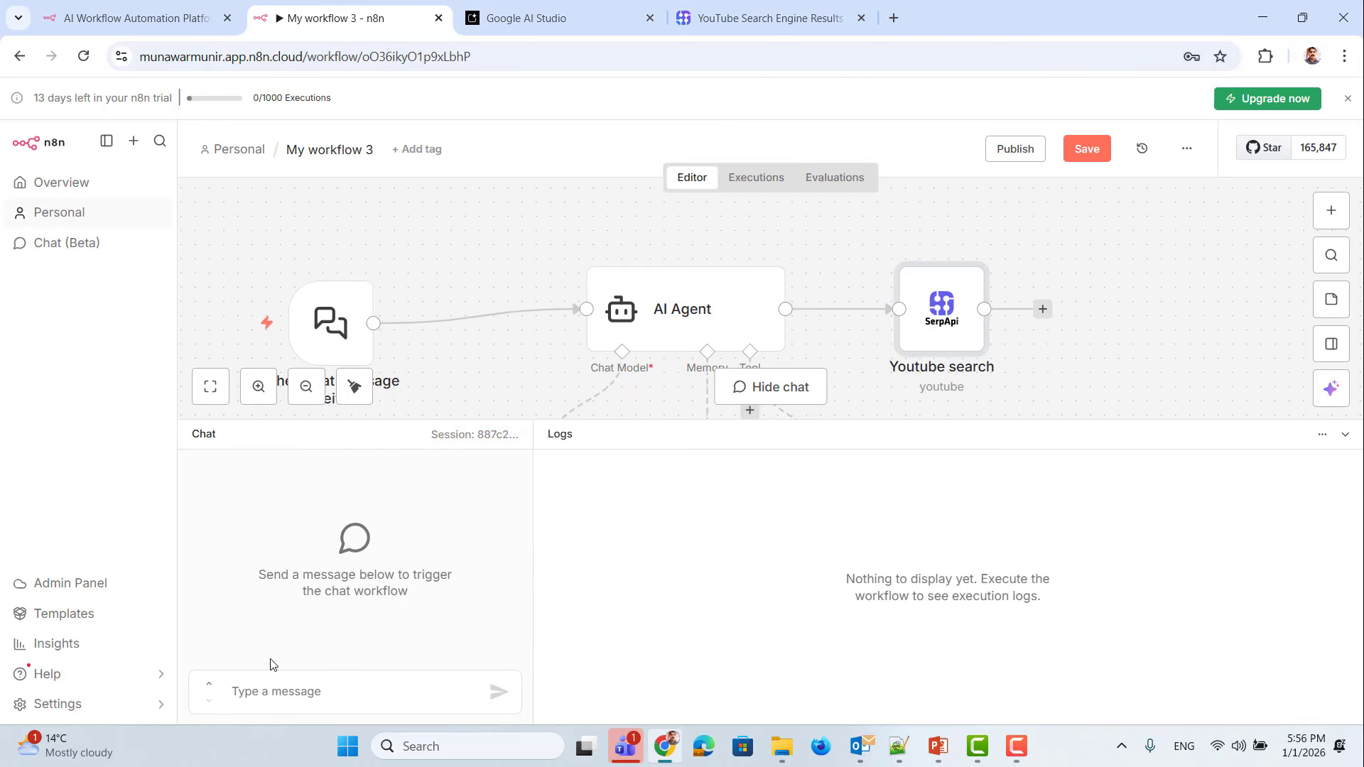
{"action": "left_click", "coordinate": [268, 693]}
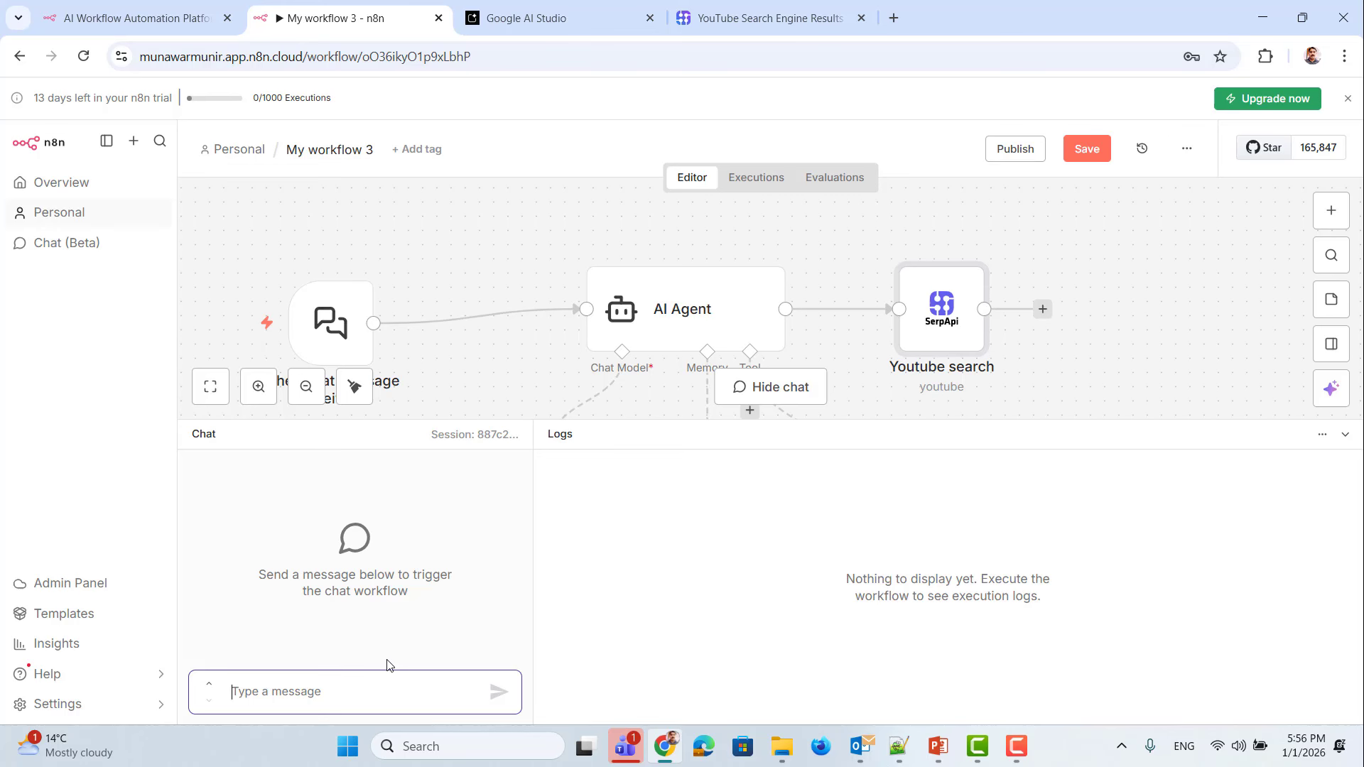
{"action": "type", "text": "Hotels"}
{"action": "left_click", "coordinate": [499, 691]}
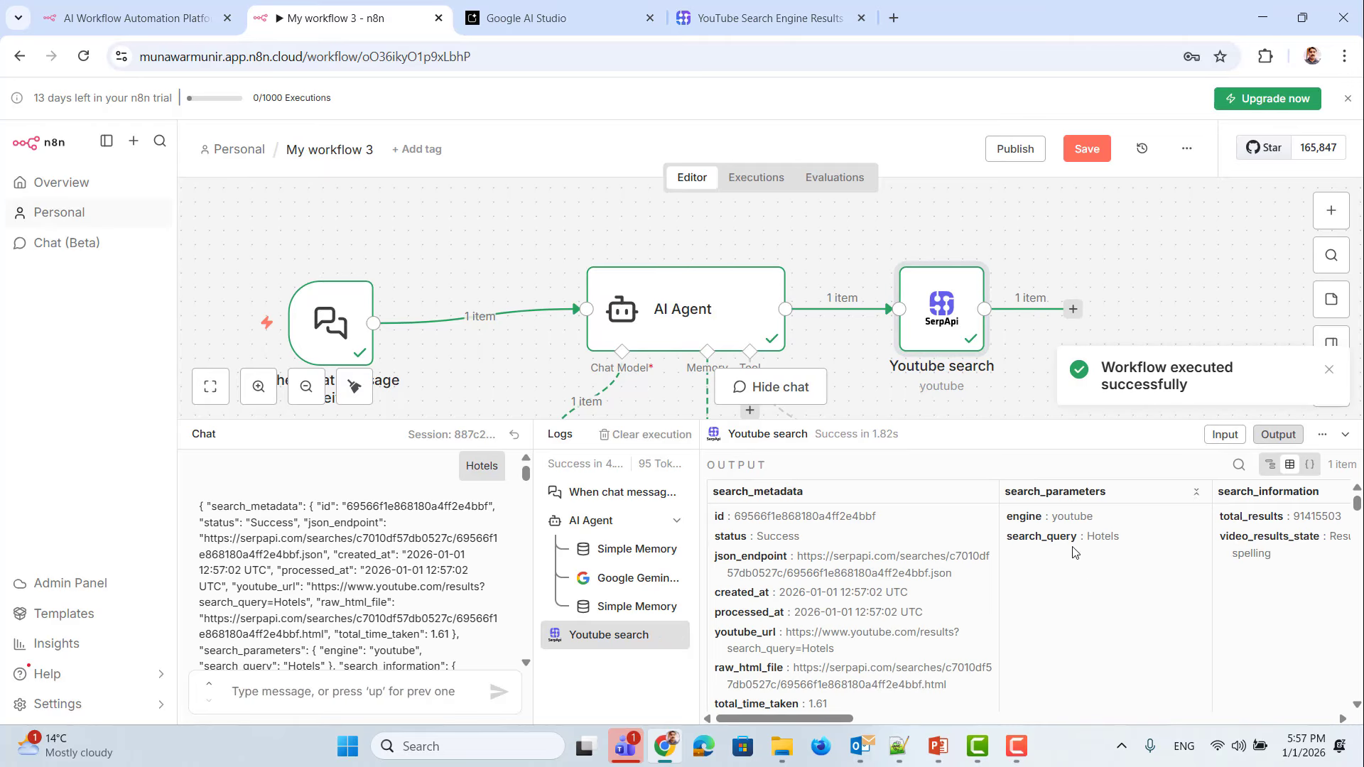
Step: Check the search_query value and the search_metadata fields in the Youtube search output of the Hotels run
{"action": "double_click", "coordinate": [1097, 537]}
{"action": "left_click", "coordinate": [1146, 571]}
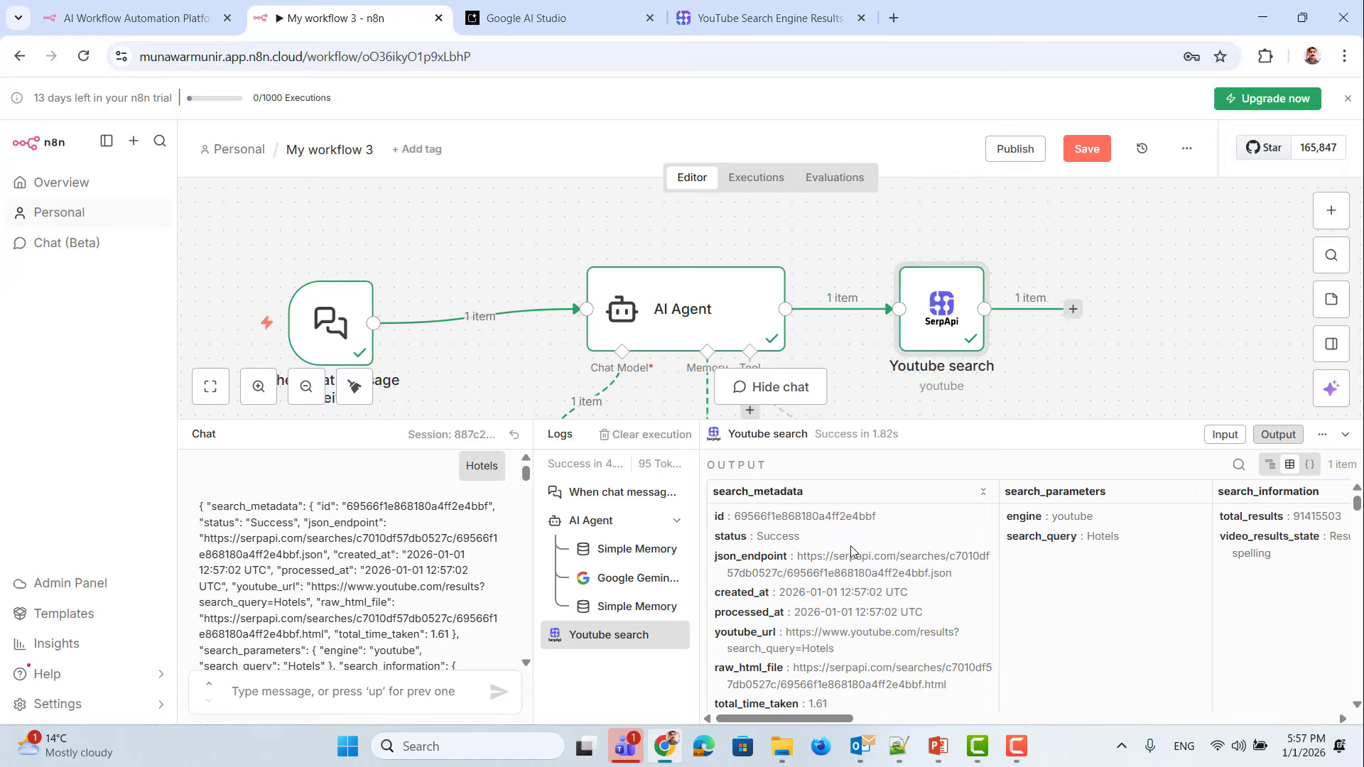
{"action": "scroll", "coordinate": [838, 558], "scroll_direction": "down", "scroll_amount": 2}
{"action": "scroll", "coordinate": [827, 561], "scroll_direction": "up", "scroll_amount": 2}
{"action": "scroll", "coordinate": [787, 647], "scroll_direction": "down", "scroll_amount": 3}
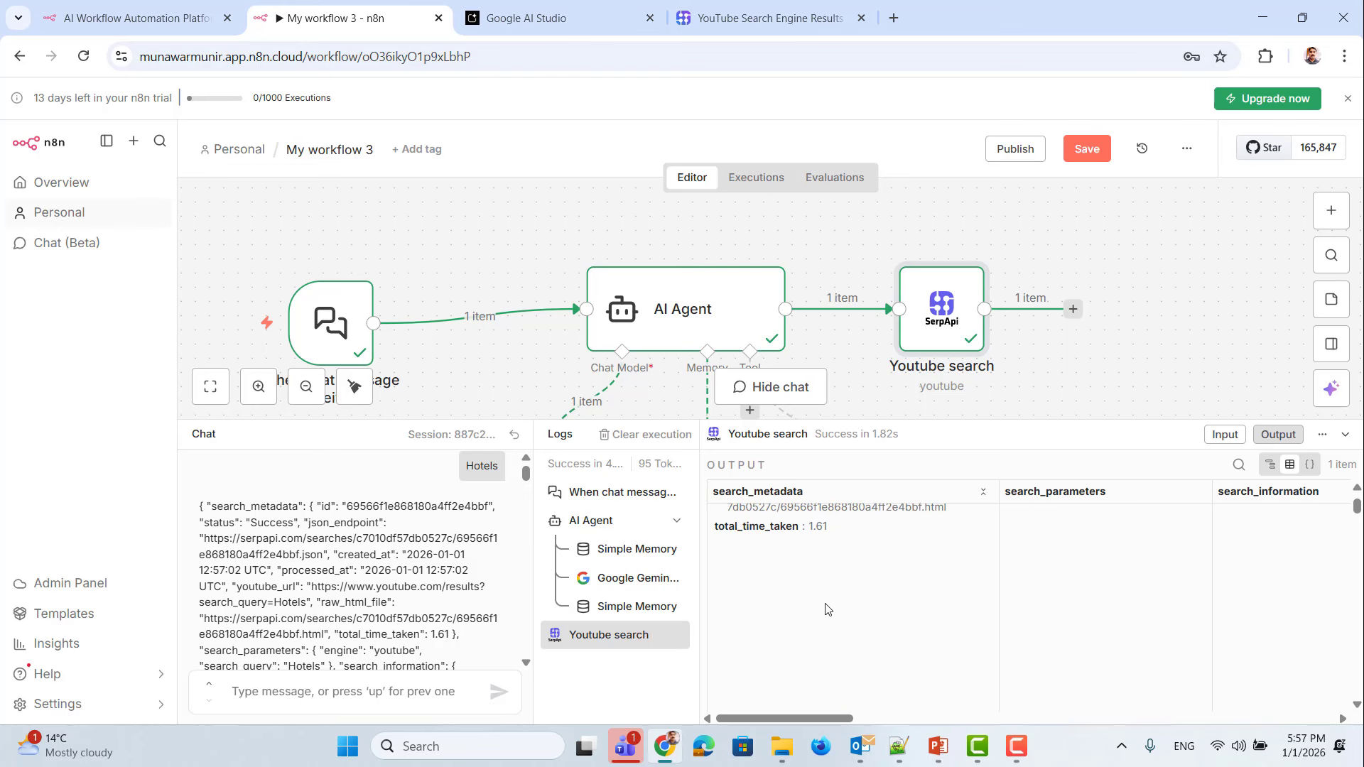
{"action": "scroll", "coordinate": [822, 607], "scroll_direction": "up", "scroll_amount": 3}
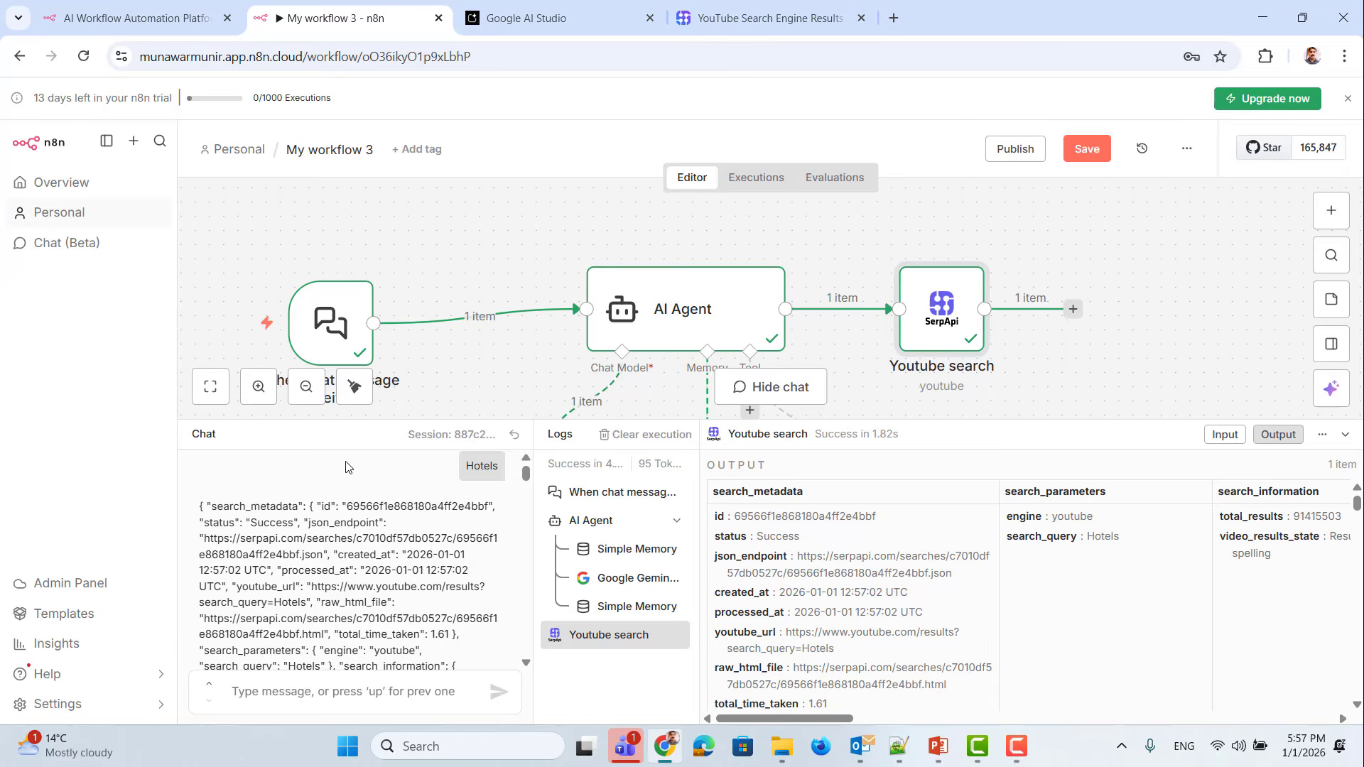
Step: Review the Youtube search node's input and Search Query expression, and close its settings without changing them
{"action": "scroll", "coordinate": [352, 331], "scroll_direction": "down", "scroll_amount": 2}
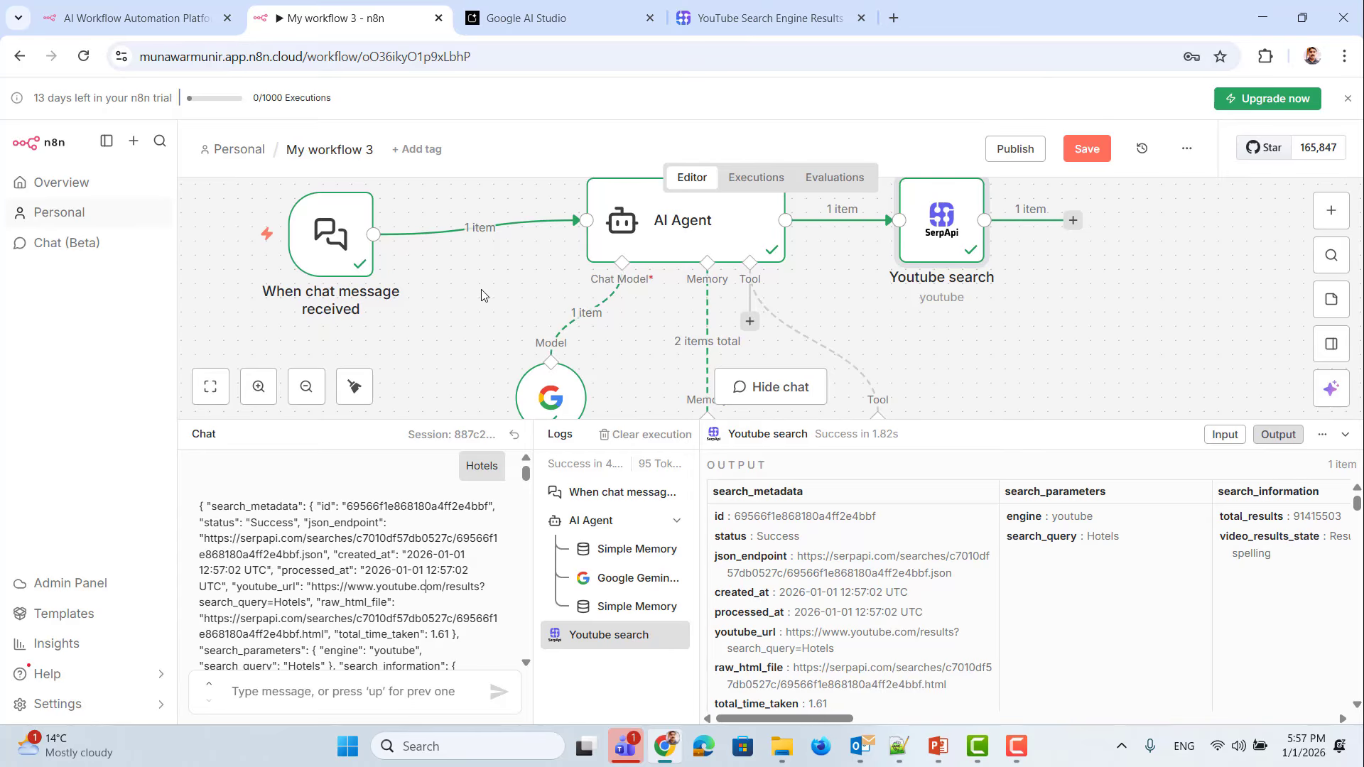
{"action": "double_click", "coordinate": [945, 239]}
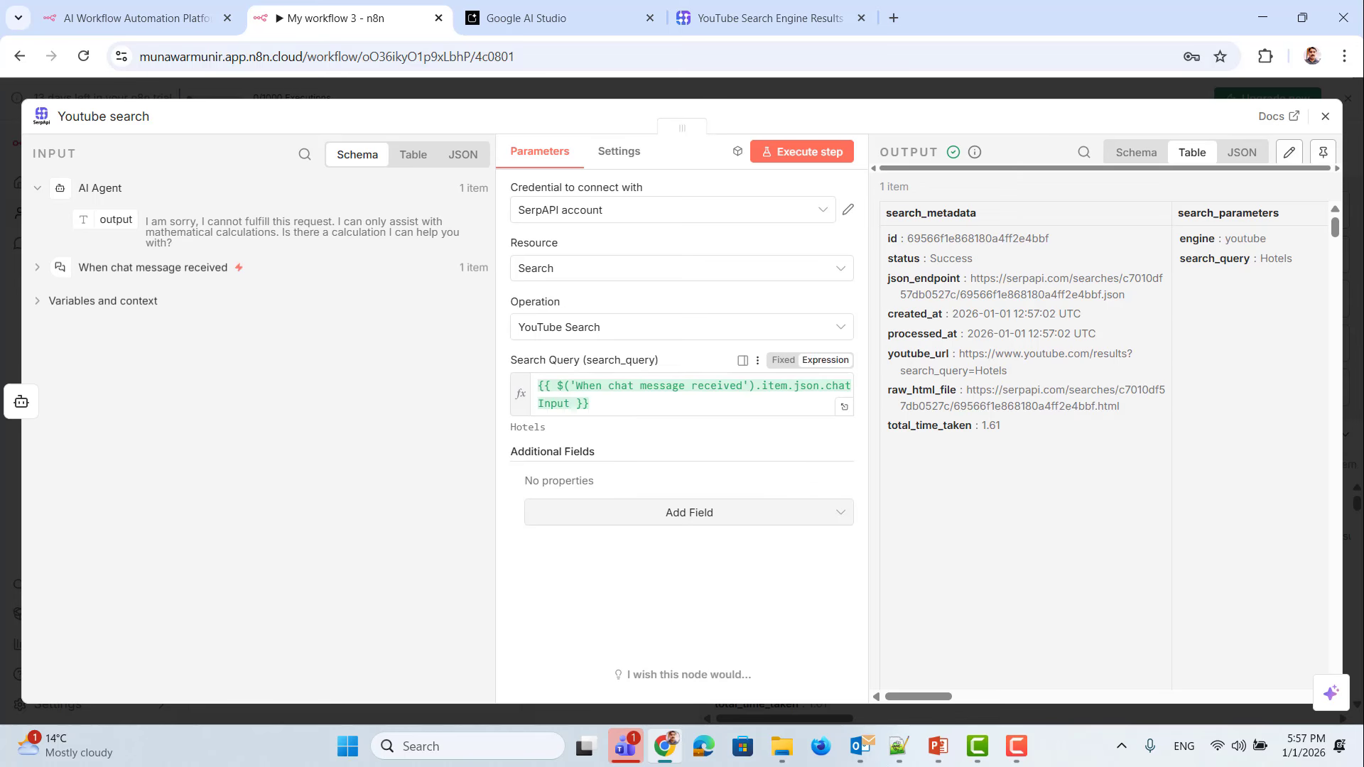
{"action": "left_click", "coordinate": [1326, 117]}
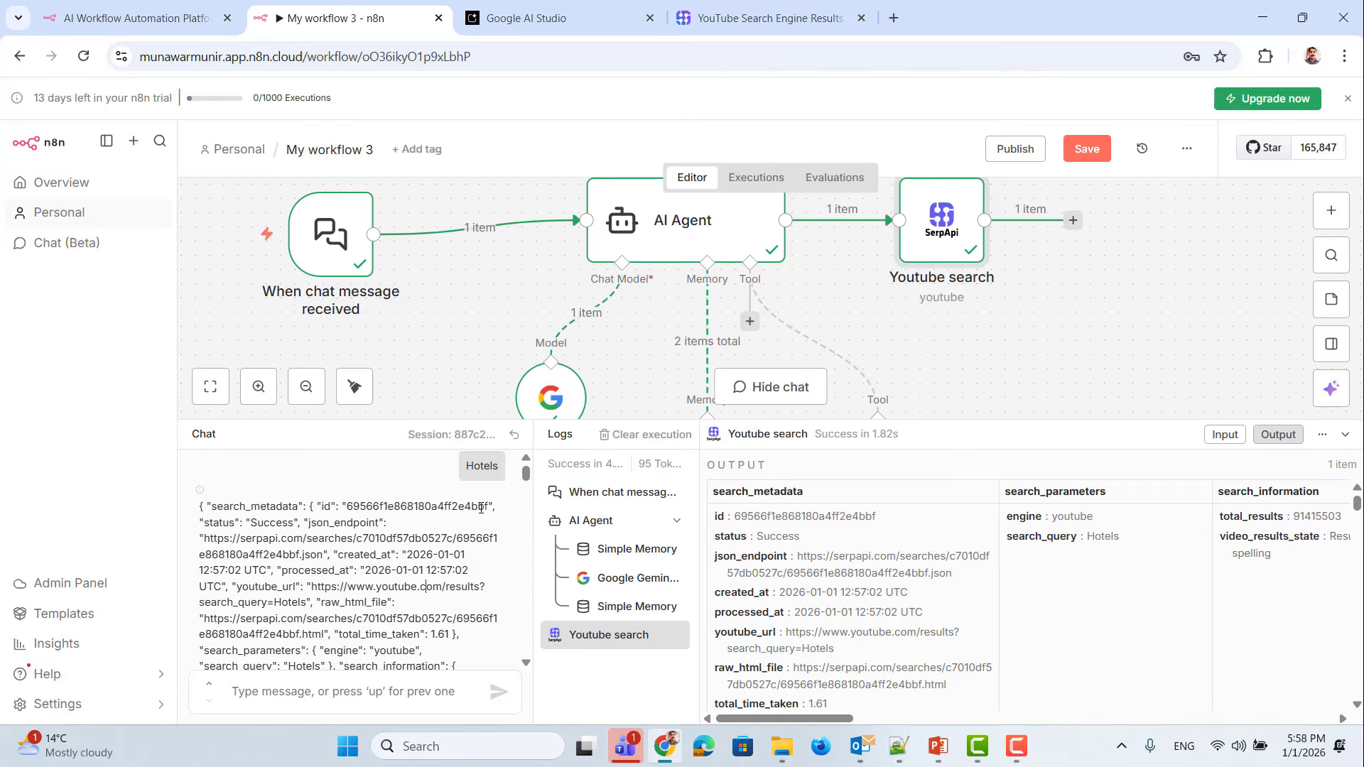
Step: Switch to SerpApi's YouTube Search Engine Results API page and look at its "star wars" example results and integration code
{"action": "left_click", "coordinate": [752, 21]}
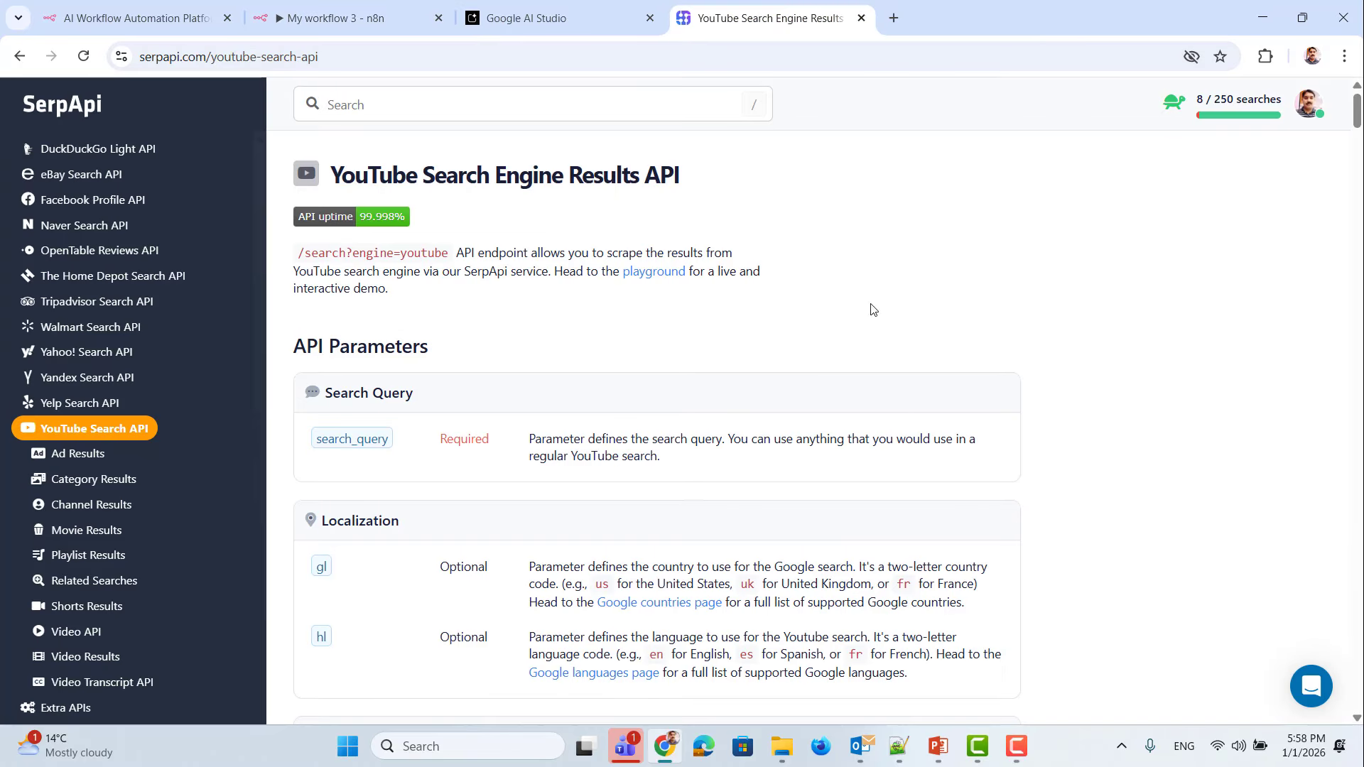
{"action": "scroll", "coordinate": [761, 378], "scroll_direction": "down", "scroll_amount": 20}
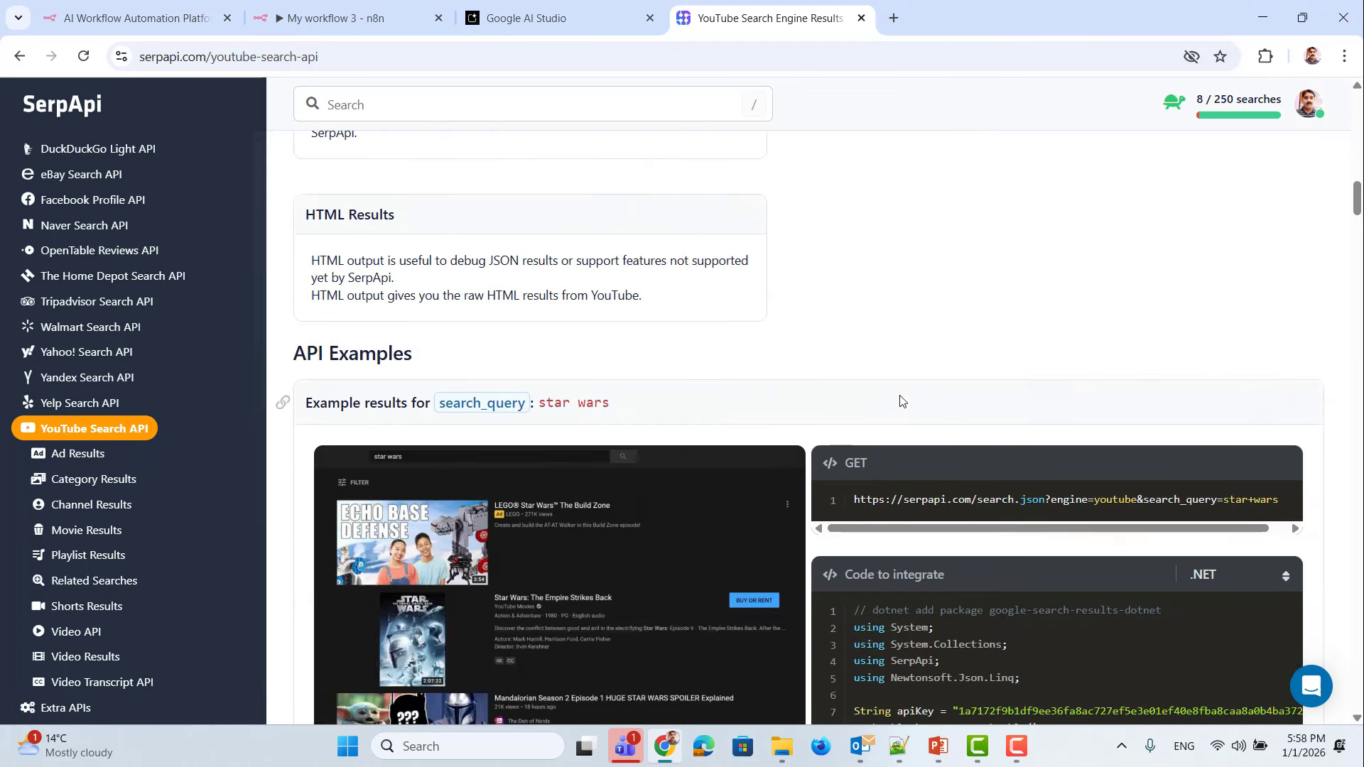
{"action": "scroll", "coordinate": [869, 425], "scroll_direction": "up", "scroll_amount": 1}
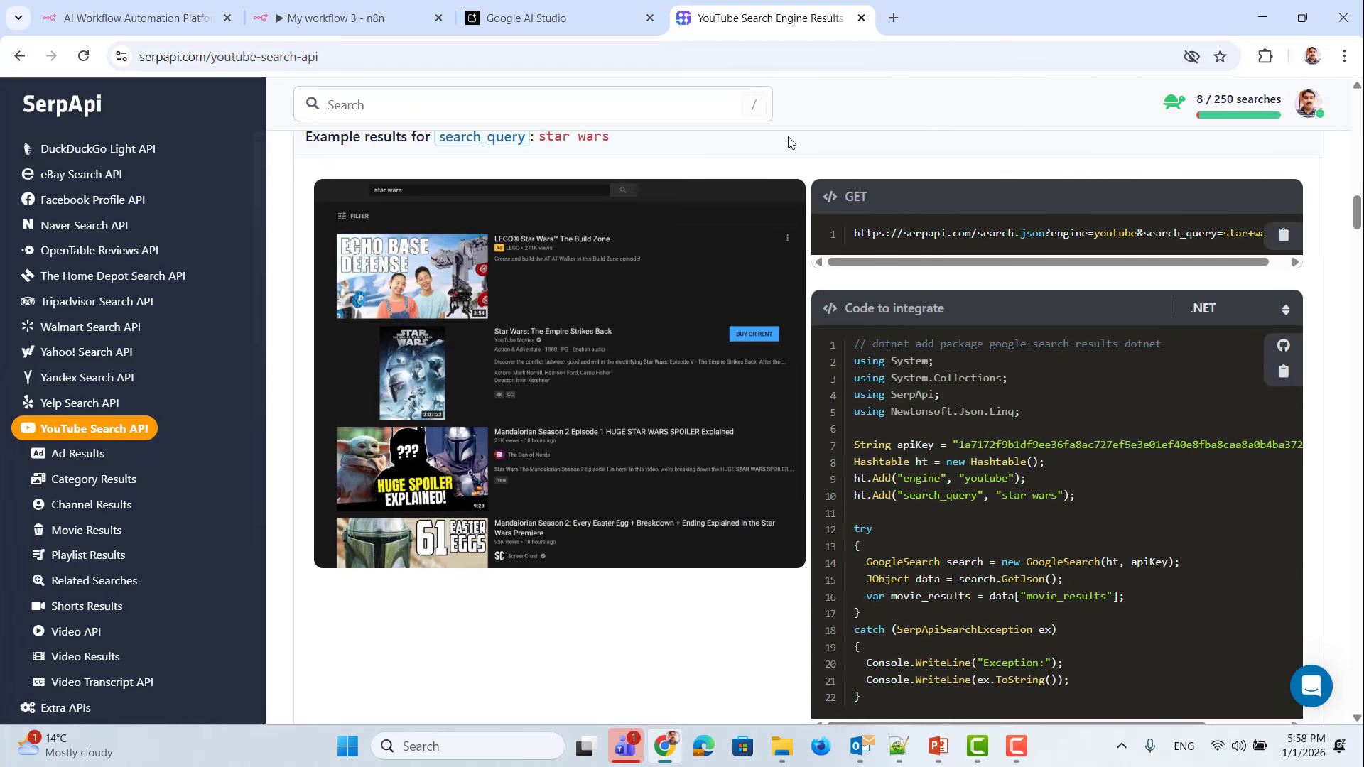
Step: Return to the n8n workflow and collapse the chat and logs area to show all the nodes
{"action": "left_click", "coordinate": [362, 18]}
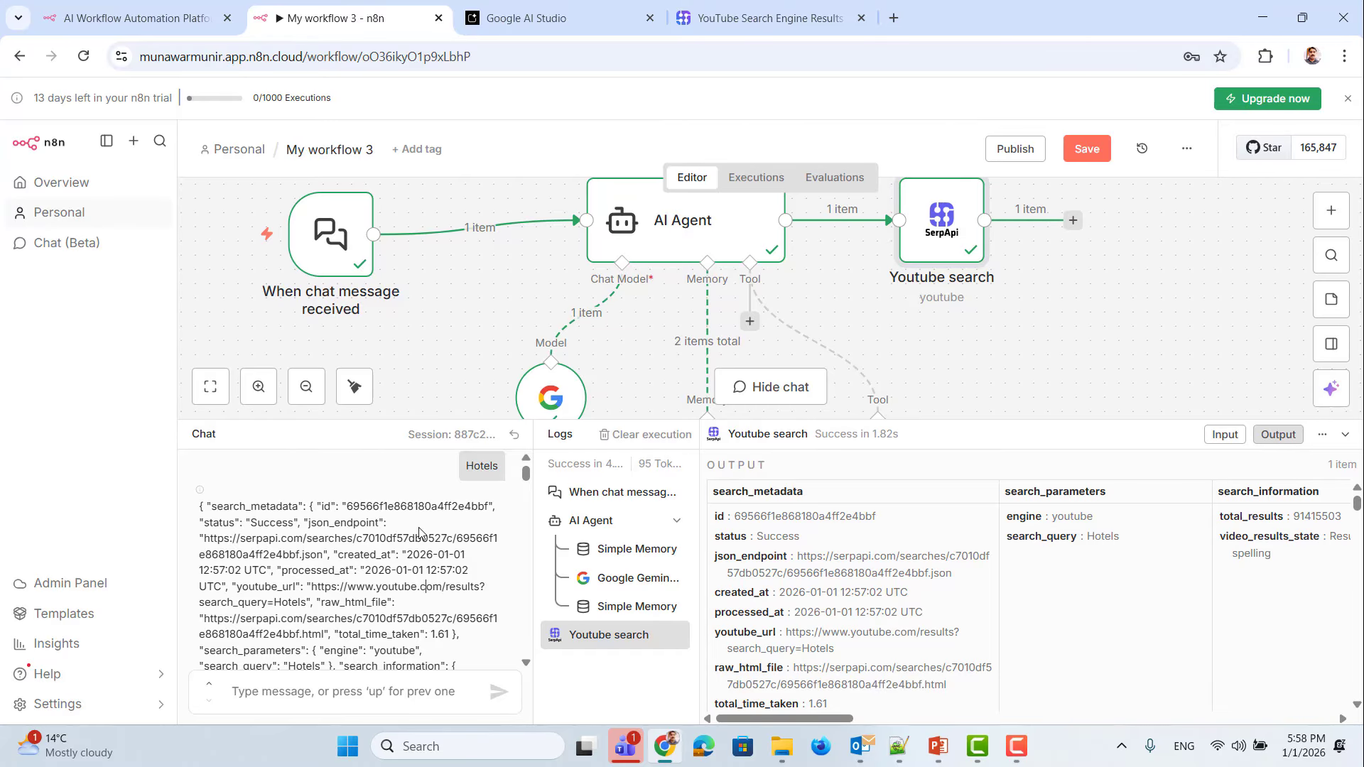
{"action": "left_click", "coordinate": [1347, 437]}
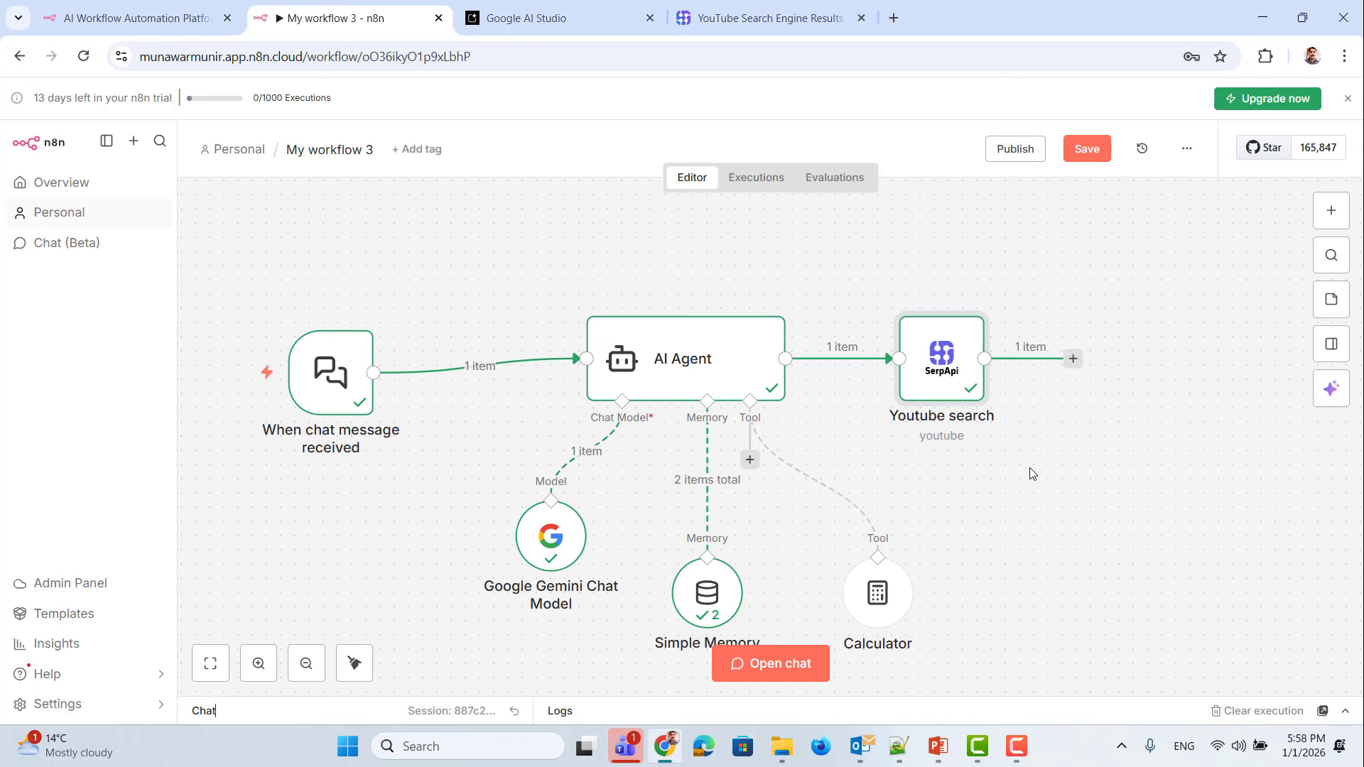
{"action": "scroll", "coordinate": [1034, 474], "scroll_direction": "down", "scroll_amount": 1}
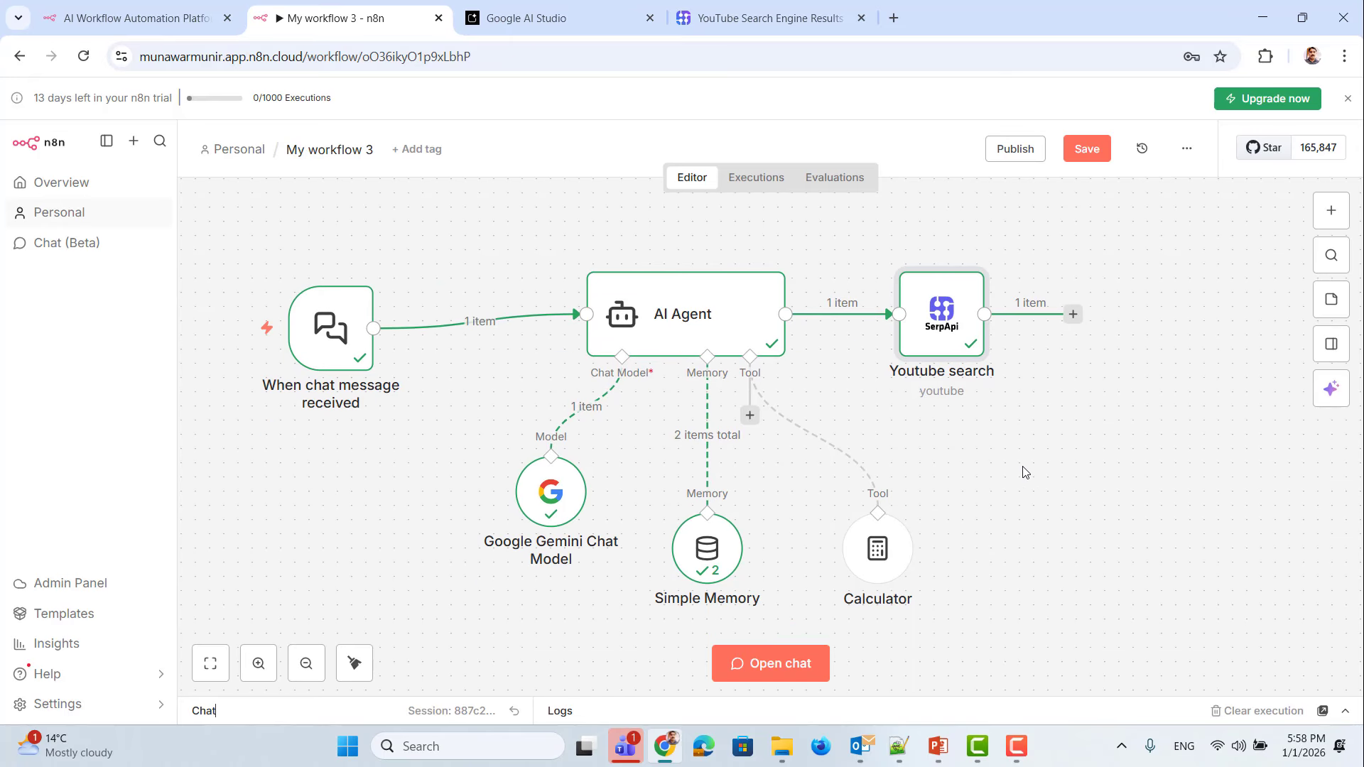